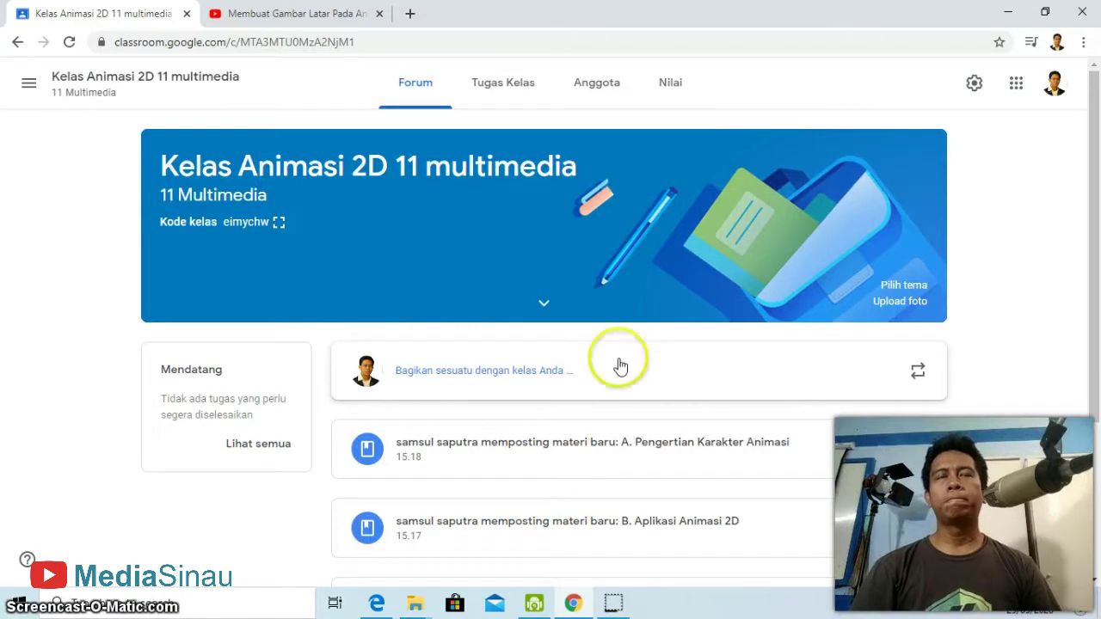
Create a new quiz assignment (Tugas kuis) in the classwork of the Kelas Animasi 2D 11 multimedia class.
{"action": "left_click", "coordinate": [508, 82]}
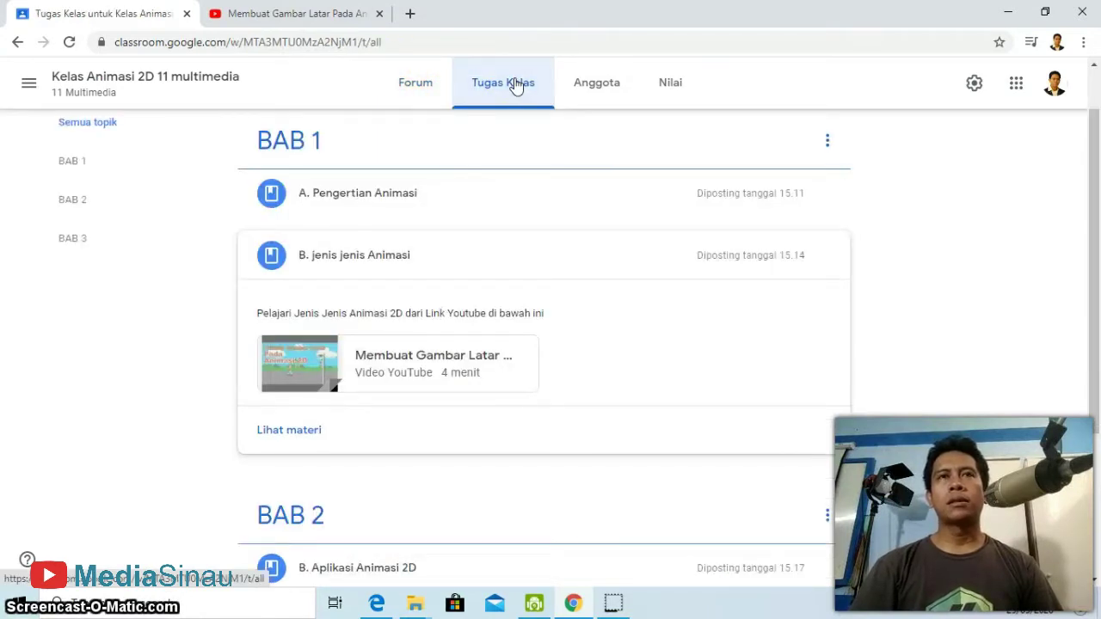
{"action": "left_click_drag", "start_coordinate": [1086, 319], "coordinate": [1085, 295]}
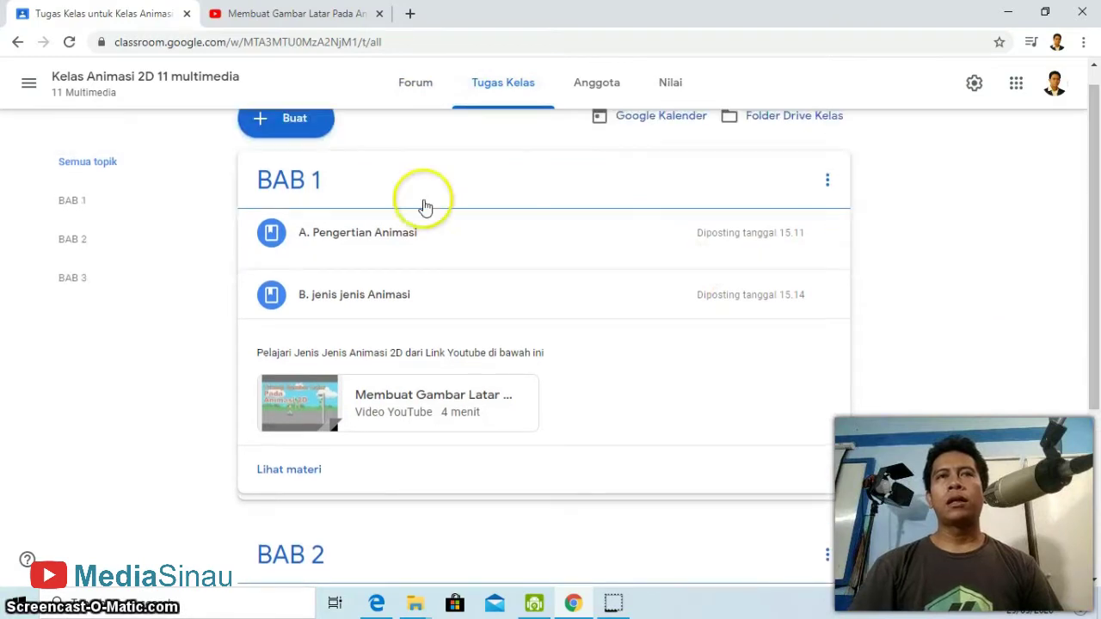
{"action": "scroll", "coordinate": [432, 209], "scroll_direction": "up", "scroll_amount": 1}
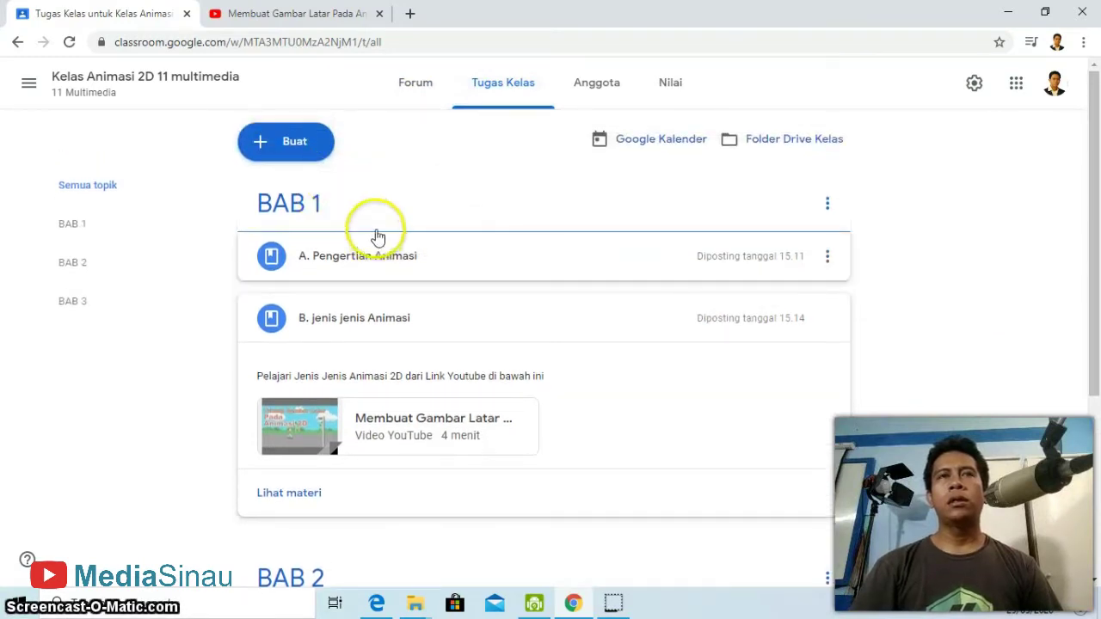
{"action": "left_click", "coordinate": [297, 146]}
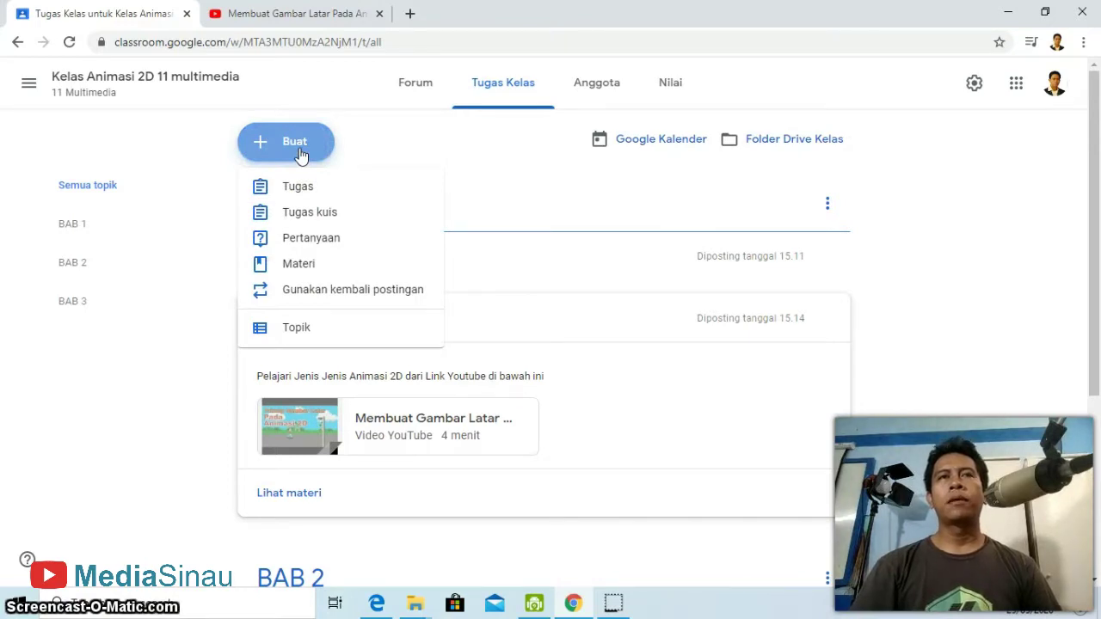
{"action": "left_click", "coordinate": [301, 215]}
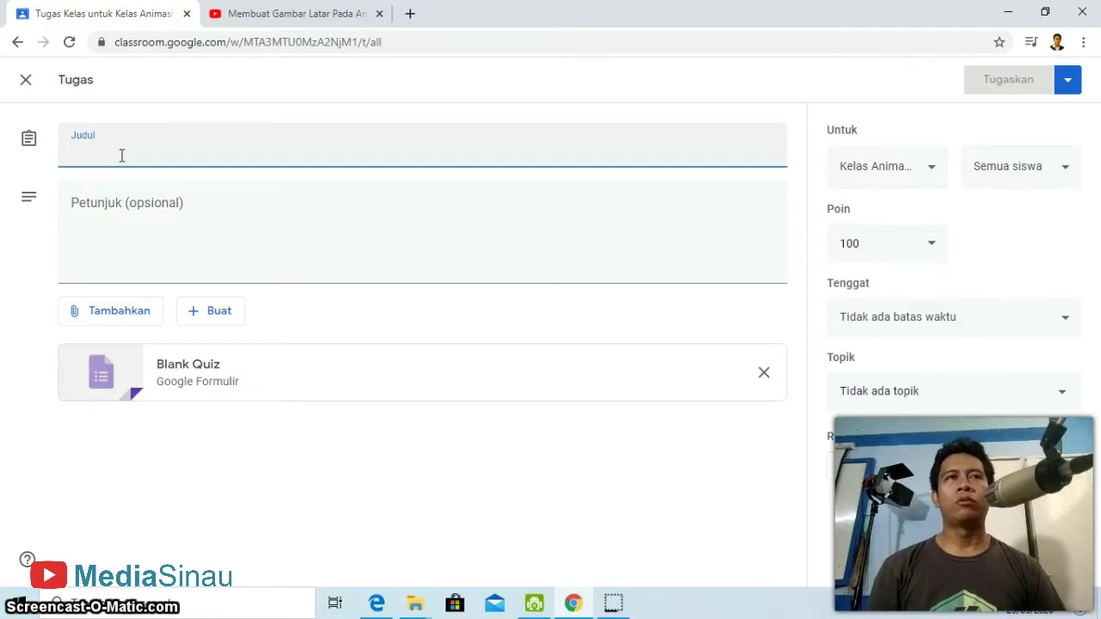
Title the quiz assignment "Penilaian Harian Bab 1".
{"action": "type", "text": "Pen"}
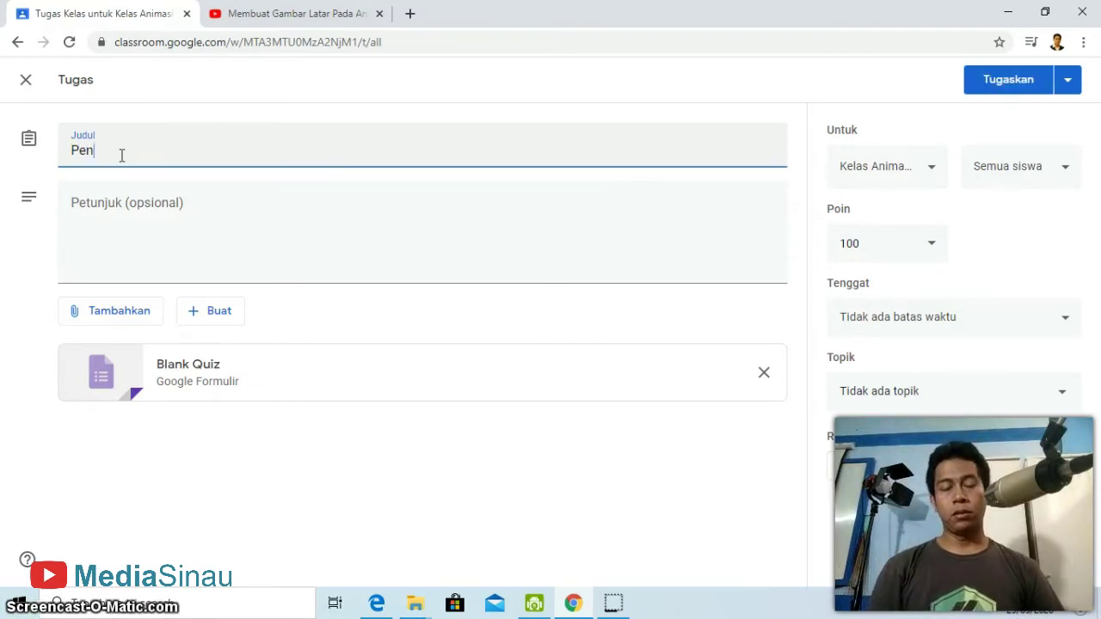
{"action": "type", "text": "ilaian"}
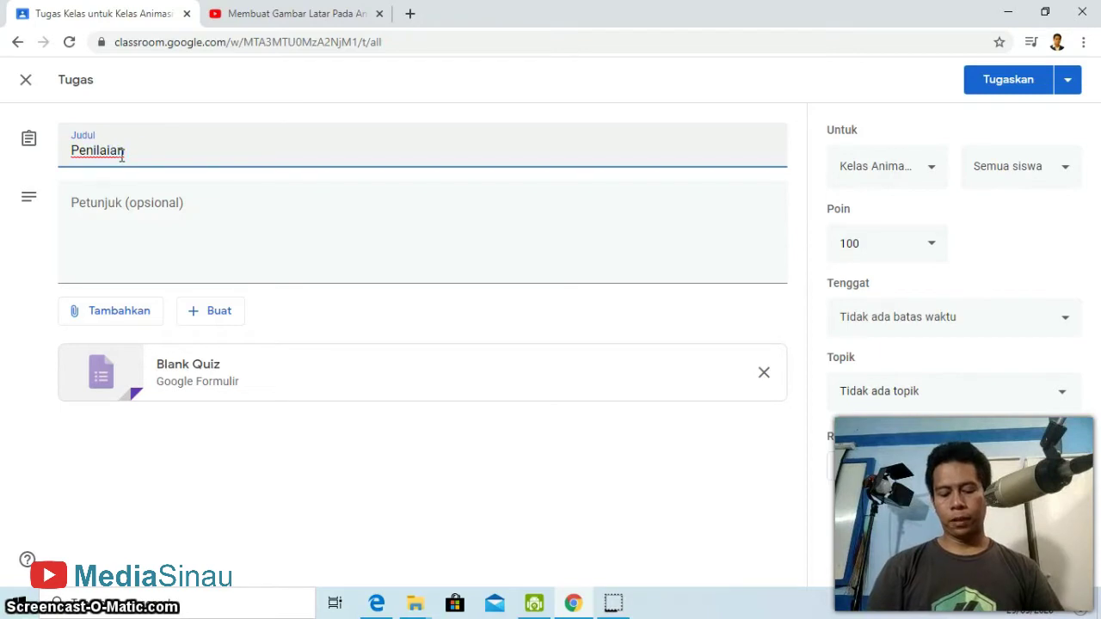
{"action": "type", "text": " Harian Bab 1"}
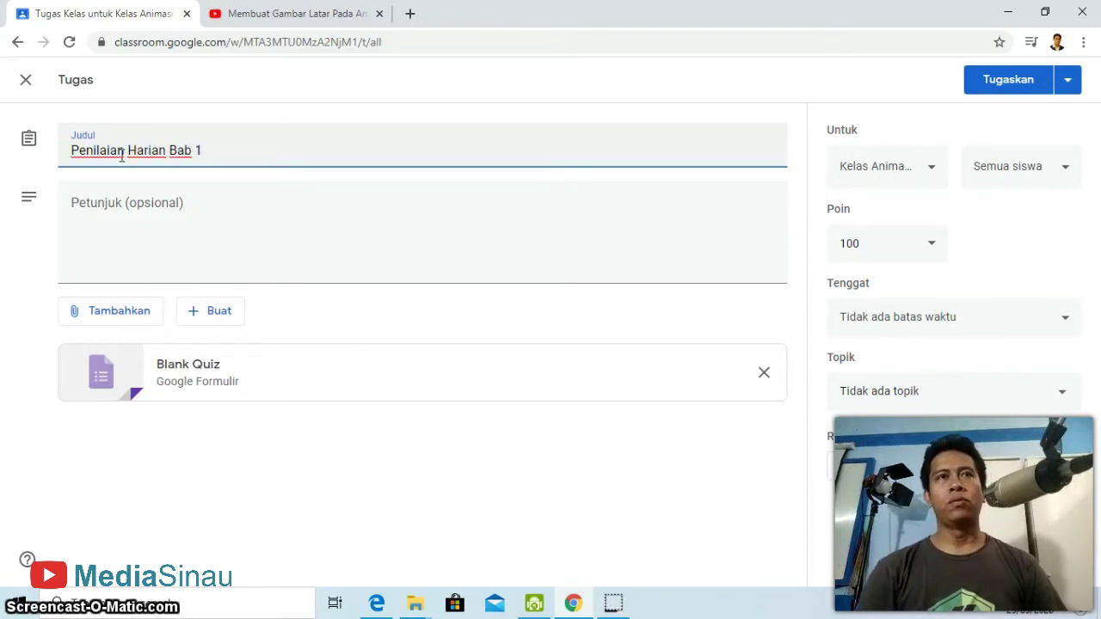
Enter "1. Berdoalah dahulu sebelum mengerjakan" as the first line of the assignment's instructions.
{"action": "left_click", "coordinate": [110, 207]}
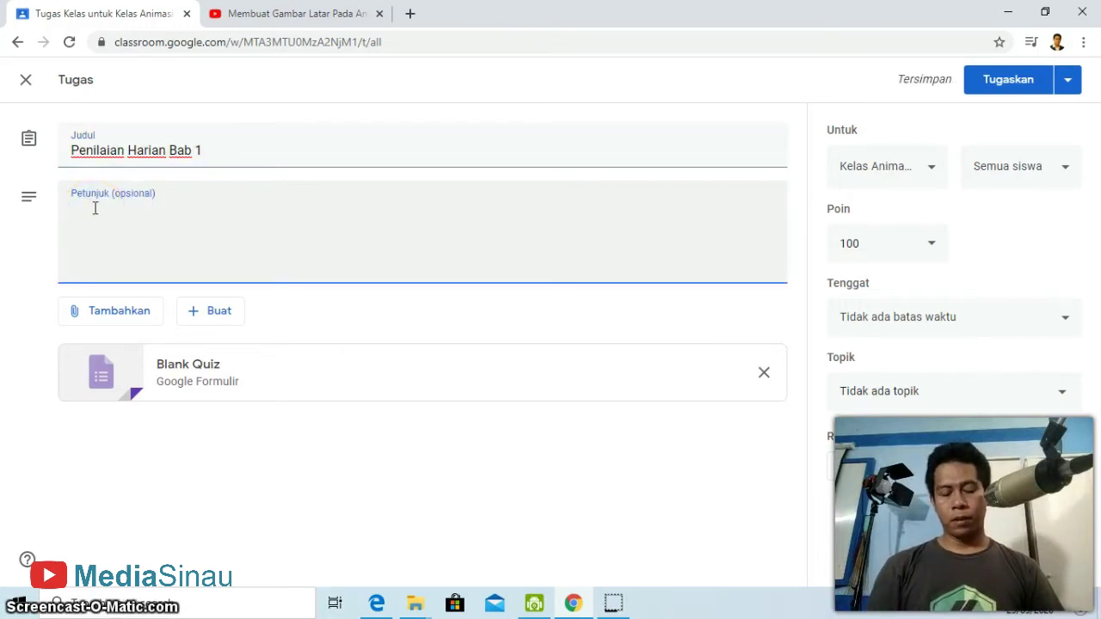
{"action": "type", "text": "1."}
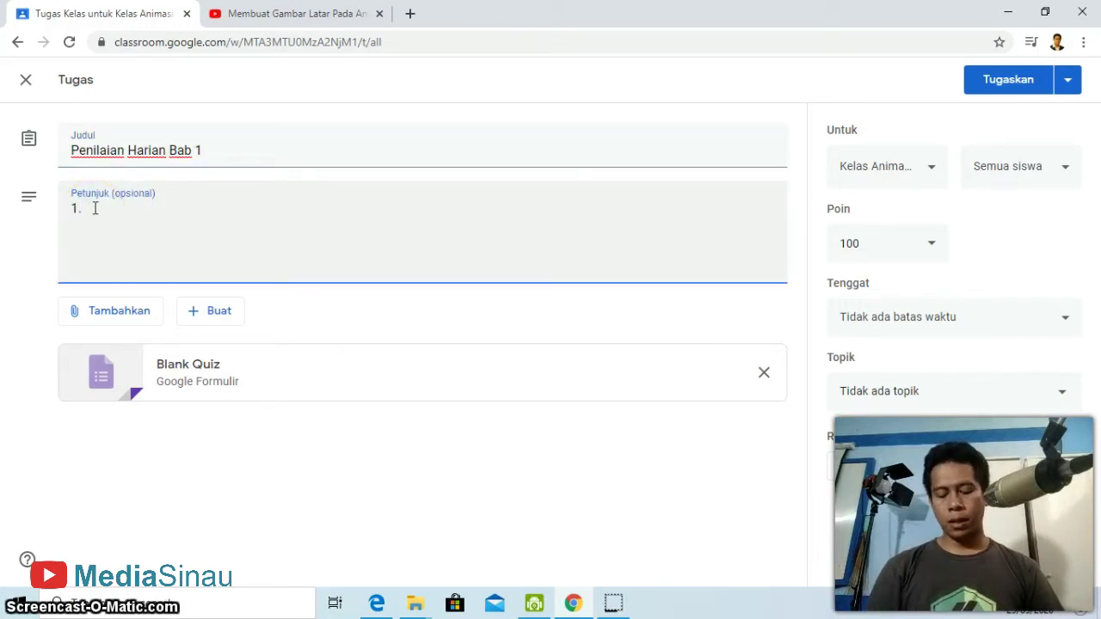
{"action": "type", "text": " Berdoal"}
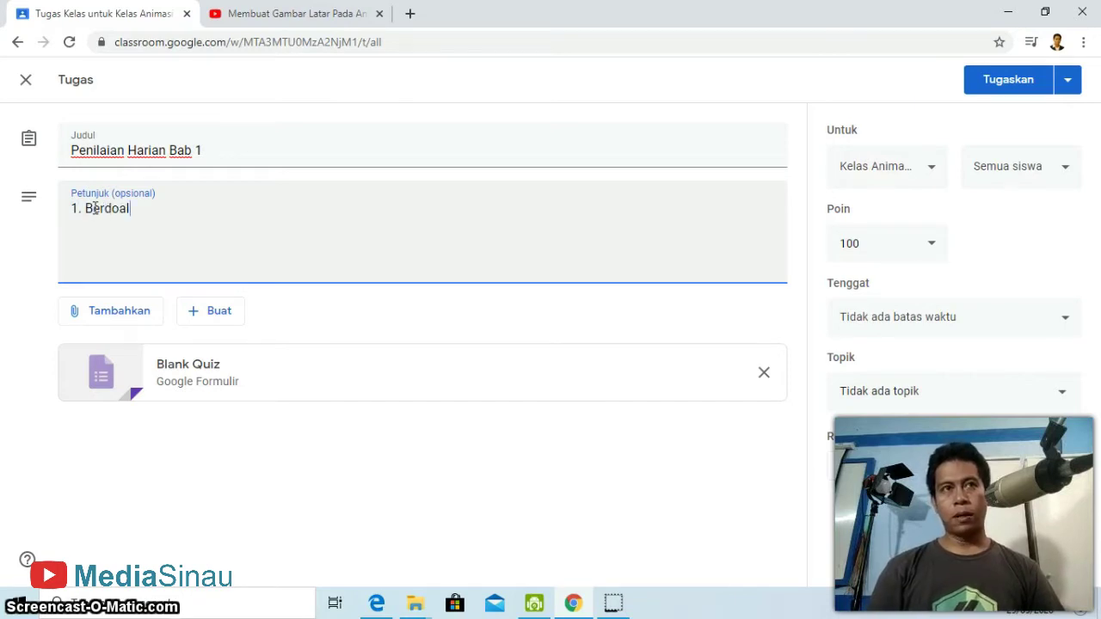
{"action": "type", "text": "a"}
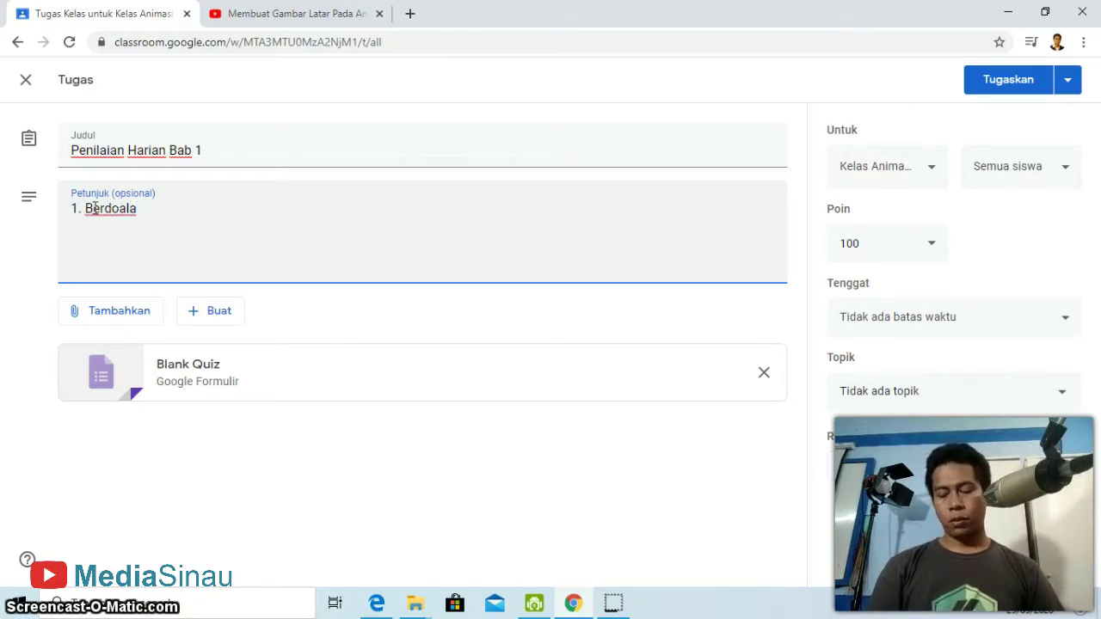
{"action": "type", "text": "g"}
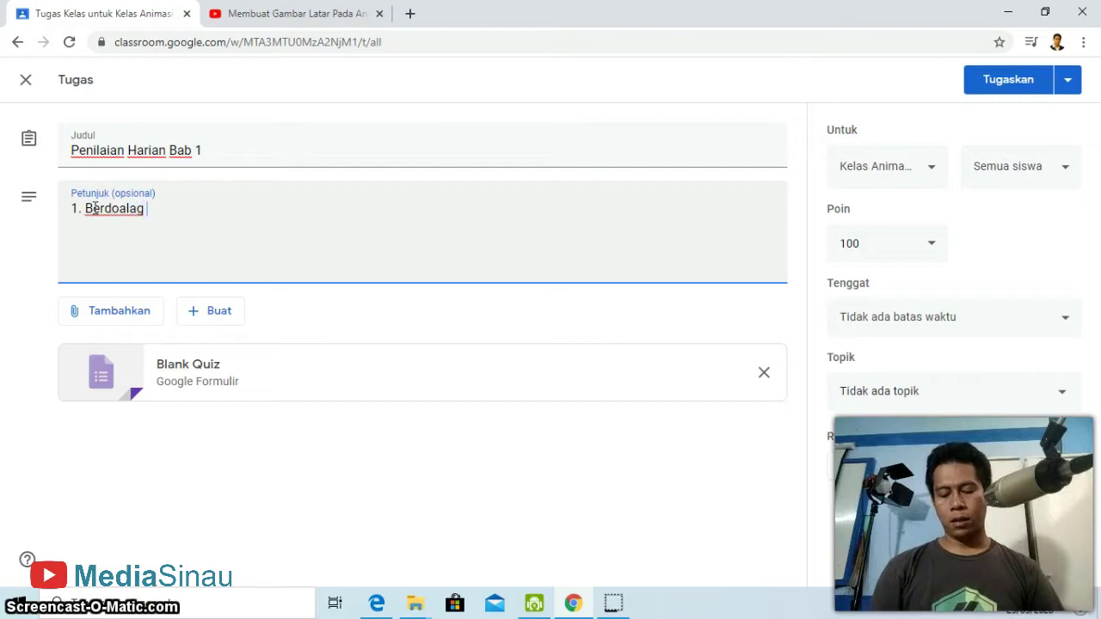
{"action": "type", "text": "h dahulu sebelum ne"}
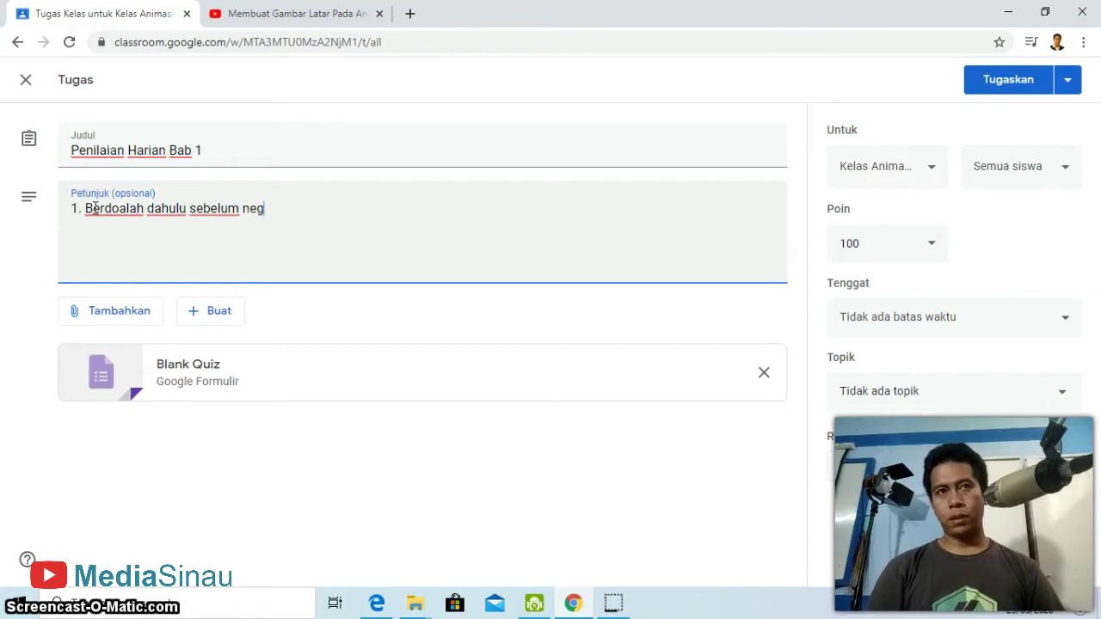
{"action": "key", "text": "BackSpace"}
{"action": "key", "text": "BackSpace"}
{"action": "key", "text": "BackSpace"}
{"action": "type", "text": "men"}
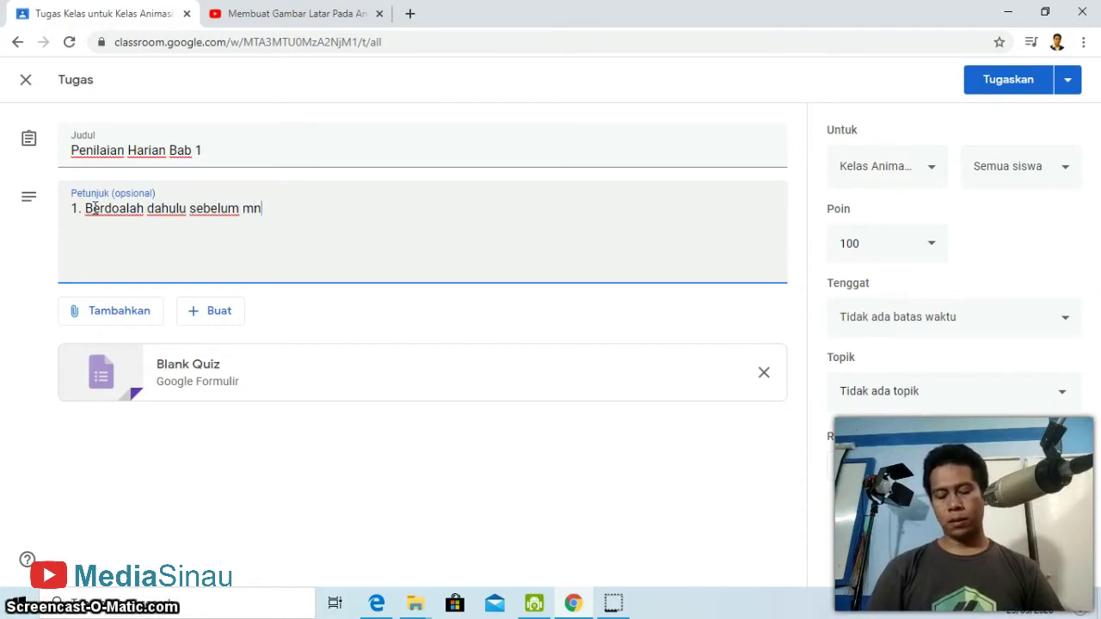
{"action": "type", "text": "ger"}
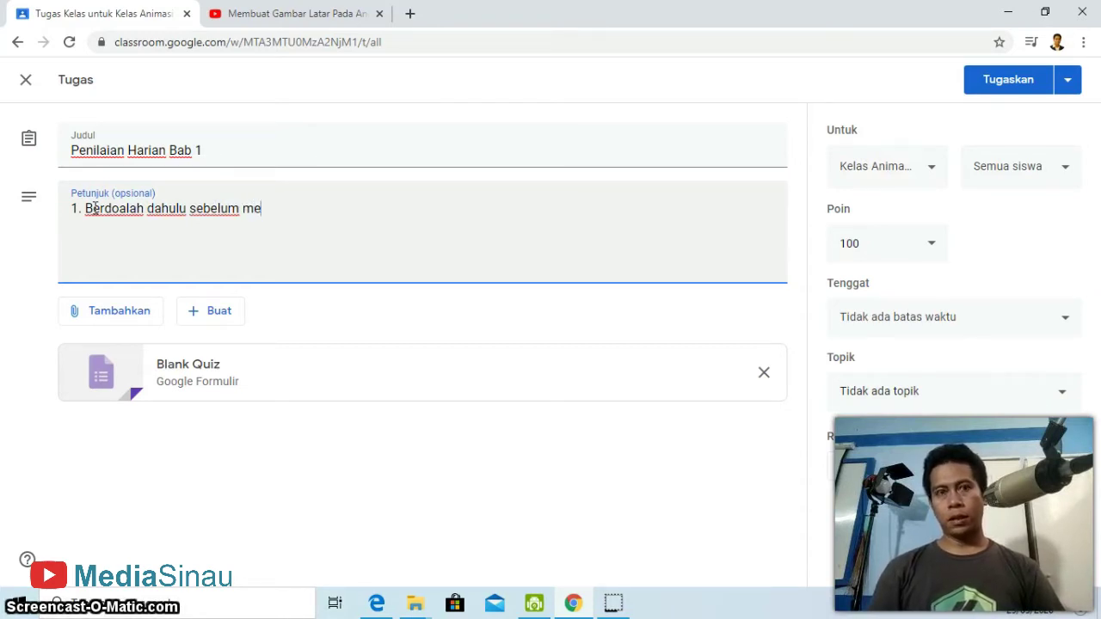
{"action": "type", "text": "jakan"}
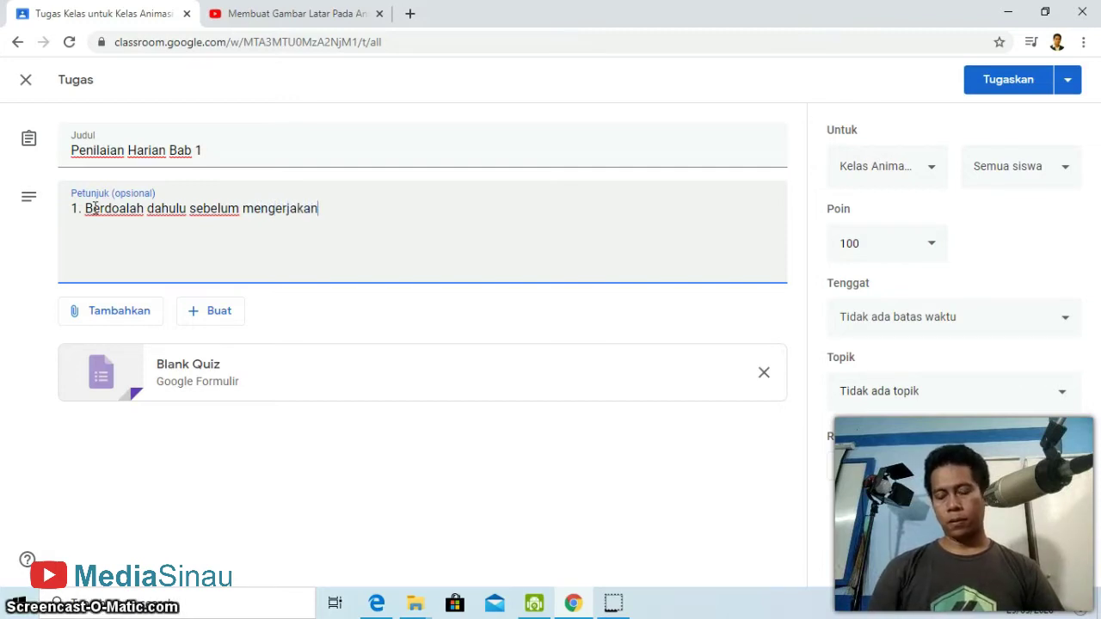
Add "2. Kerjakan dengan jujur" as the second line of the assignment's instructions.
{"action": "key", "text": "Return"}
{"action": "type", "text": "2. "}
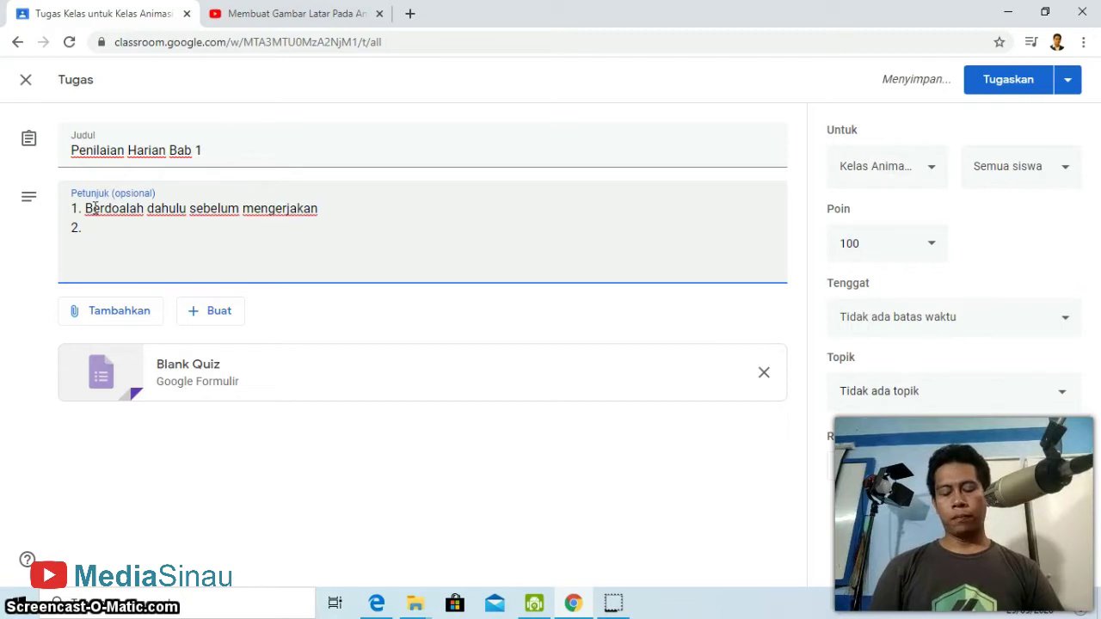
{"action": "type", "text": "Pilih"}
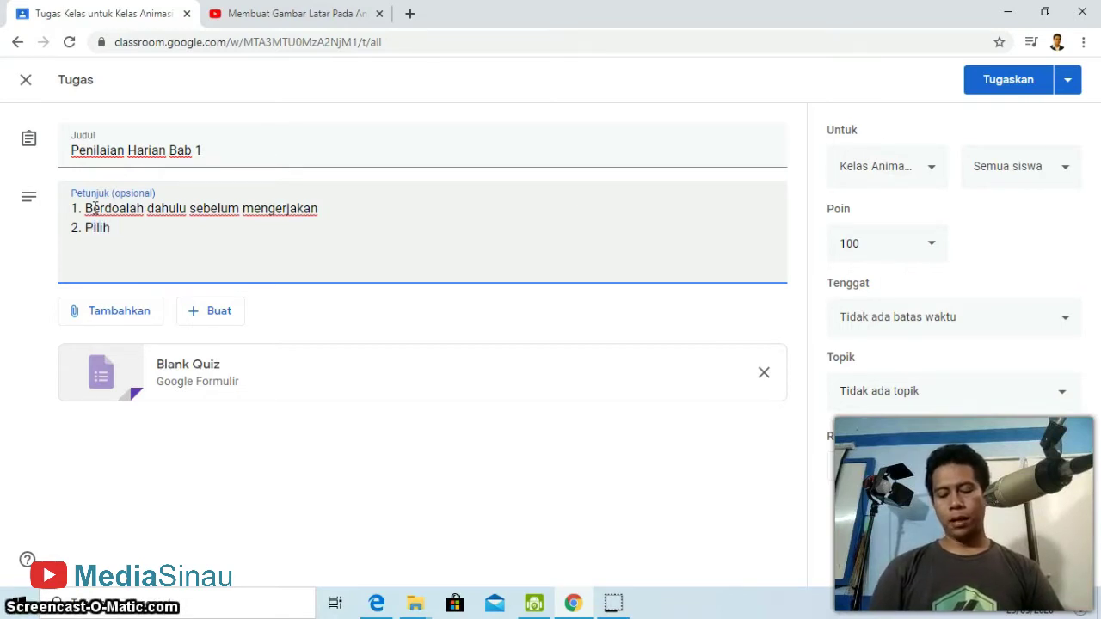
{"action": "key", "text": "BackSpace"}
{"action": "key", "text": "BackSpace"}
{"action": "key", "text": "BackSpace"}
{"action": "key", "text": "BackSpace"}
{"action": "key", "text": "BackSpace"}
{"action": "key", "text": "BackSpace"}
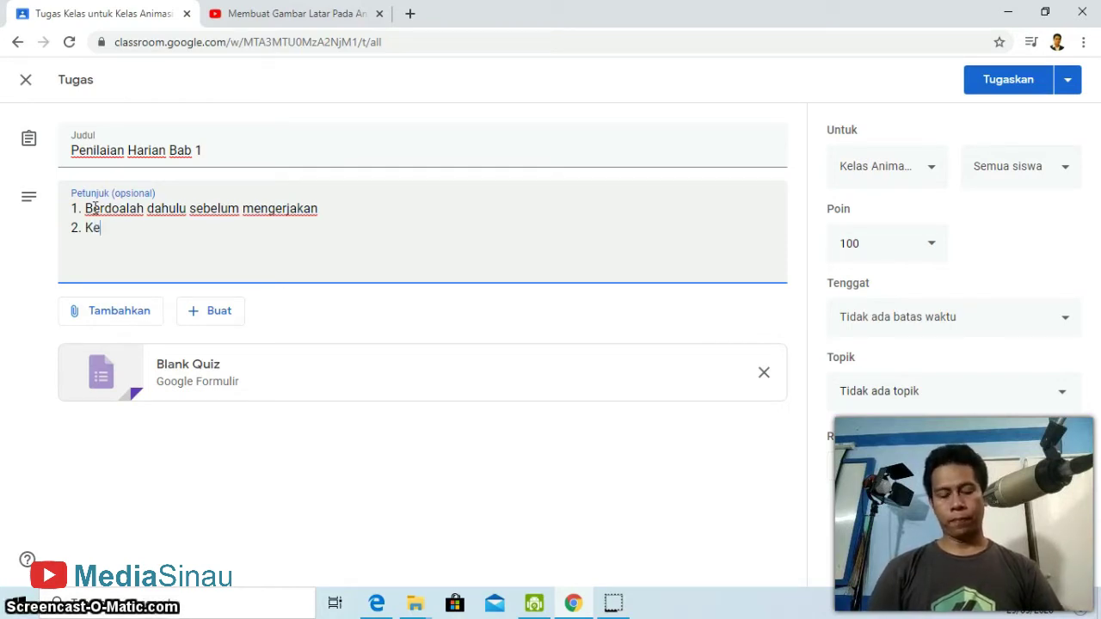
{"action": "type", "text": "Kerjakan dengan jujur"}
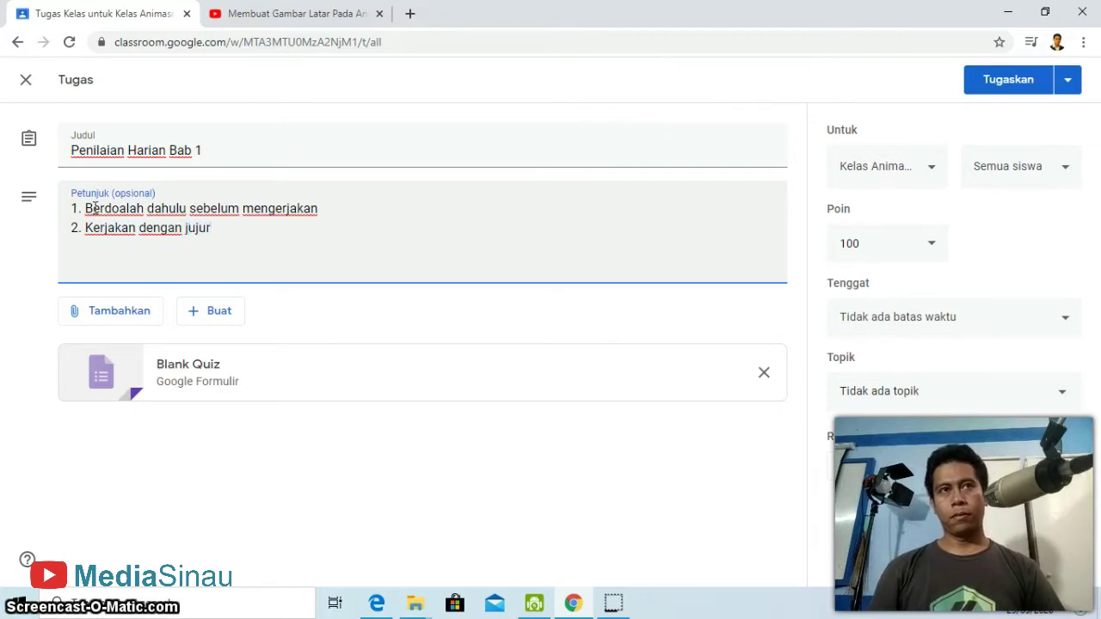
Add "3. Pilihlah jawaban yang paling benar" as the third line of the assignment's instructions.
{"action": "key", "text": "Return"}
{"action": "type", "text": "3."}
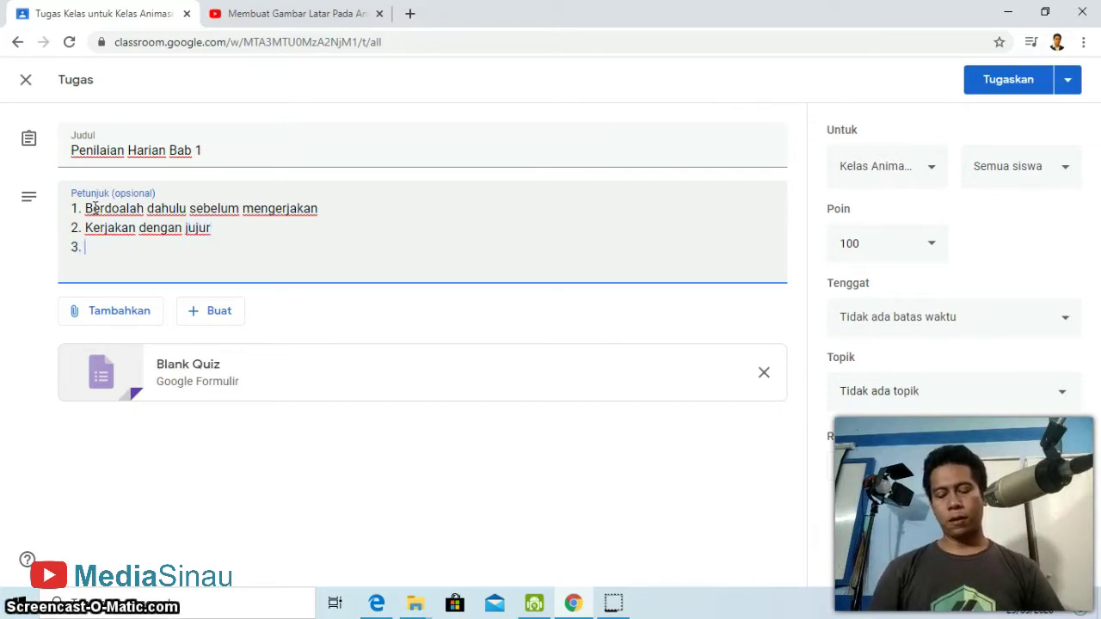
{"action": "type", "text": " Pilih"}
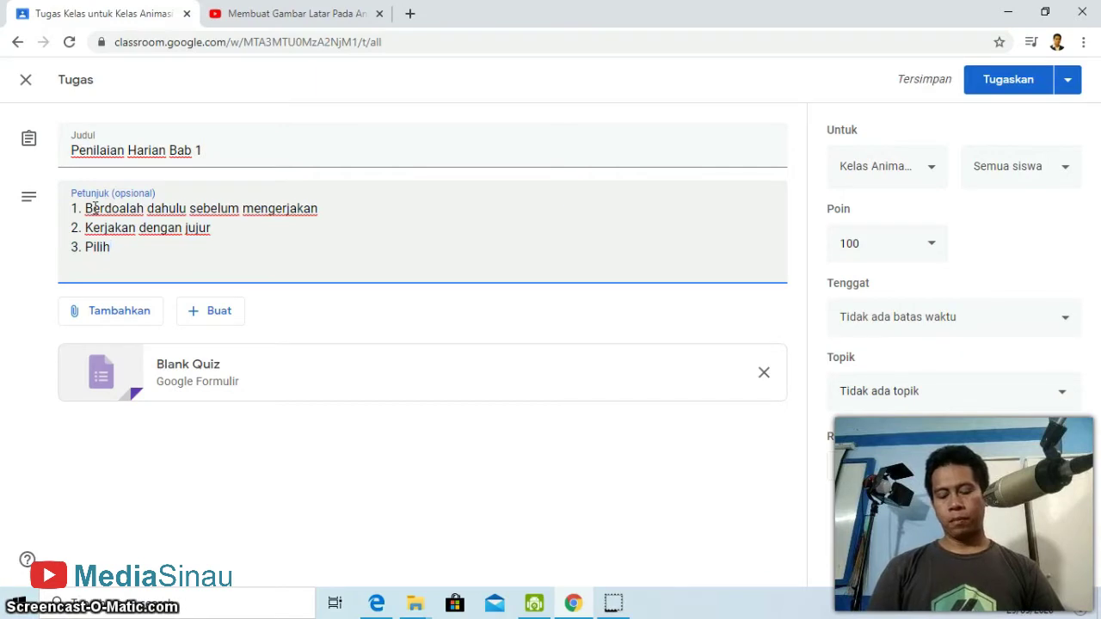
{"action": "type", "text": "hal"}
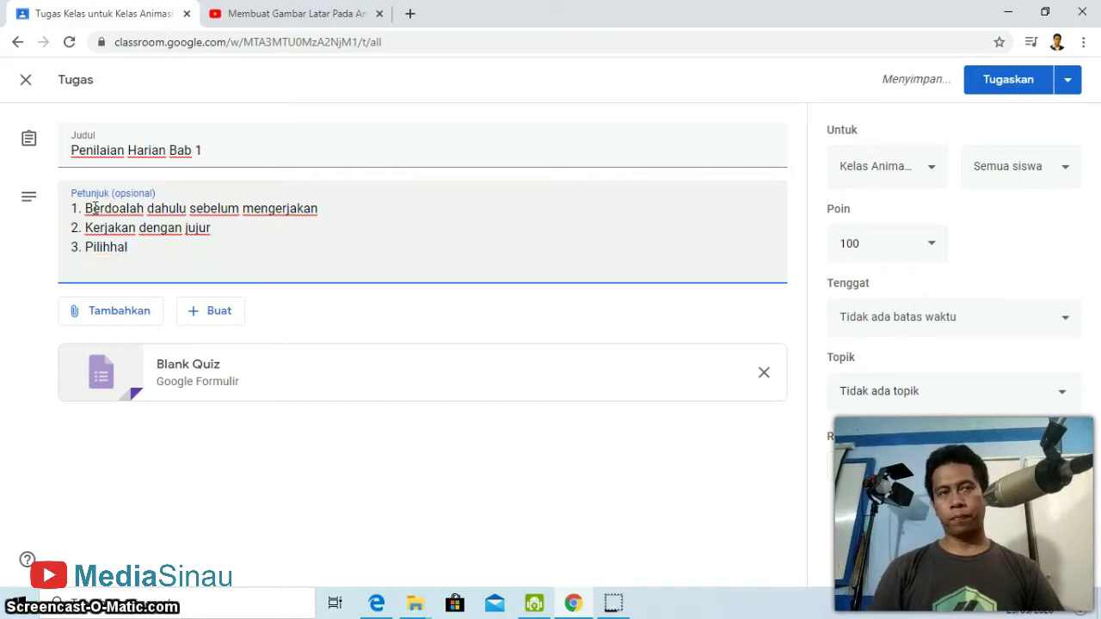
{"action": "key", "text": "BackSpace"}
{"action": "key", "text": "BackSpace"}
{"action": "key", "text": "BackSpace"}
{"action": "type", "text": "lah"}
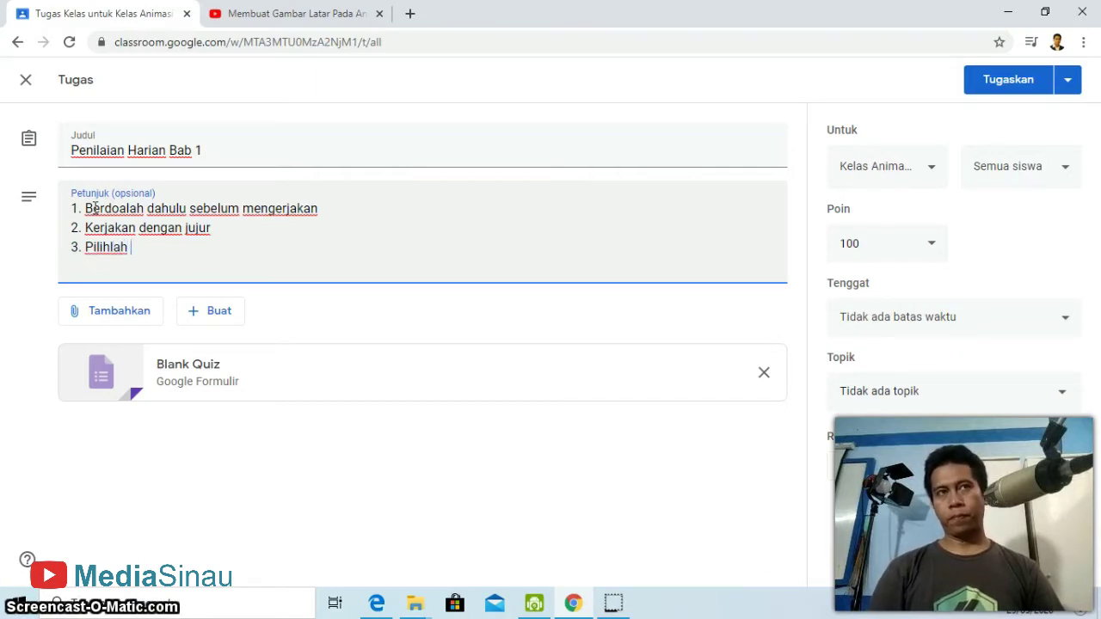
{"action": "type", "text": "ulu s"}
{"action": "key", "text": "BackSpace"}
{"action": "type", "text": "jawaban yang pa"}
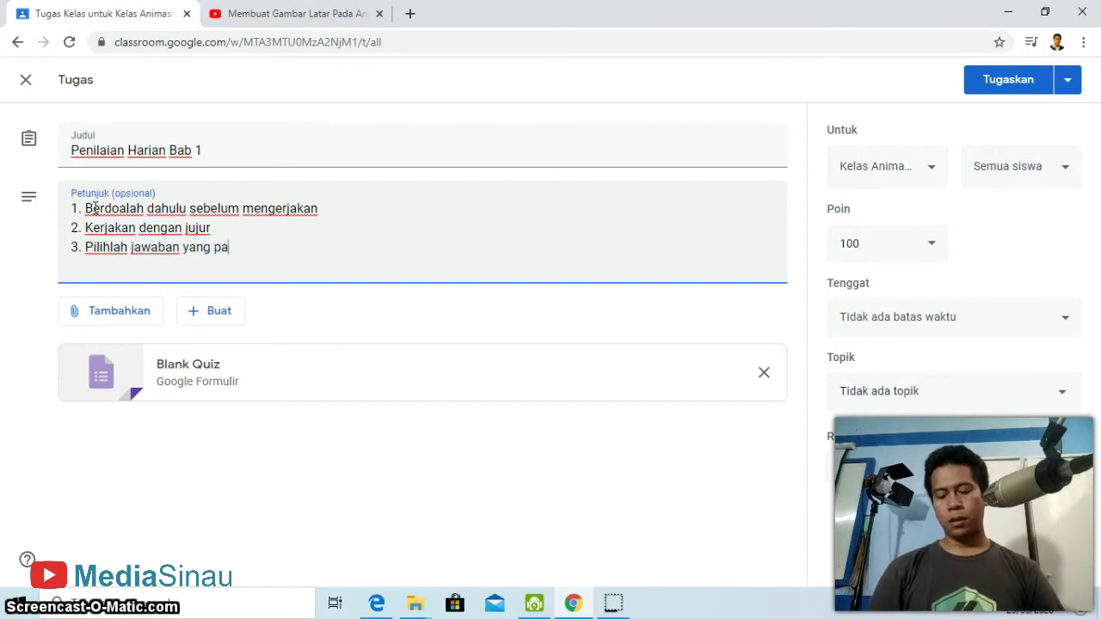
{"action": "type", "text": "ling benar"}
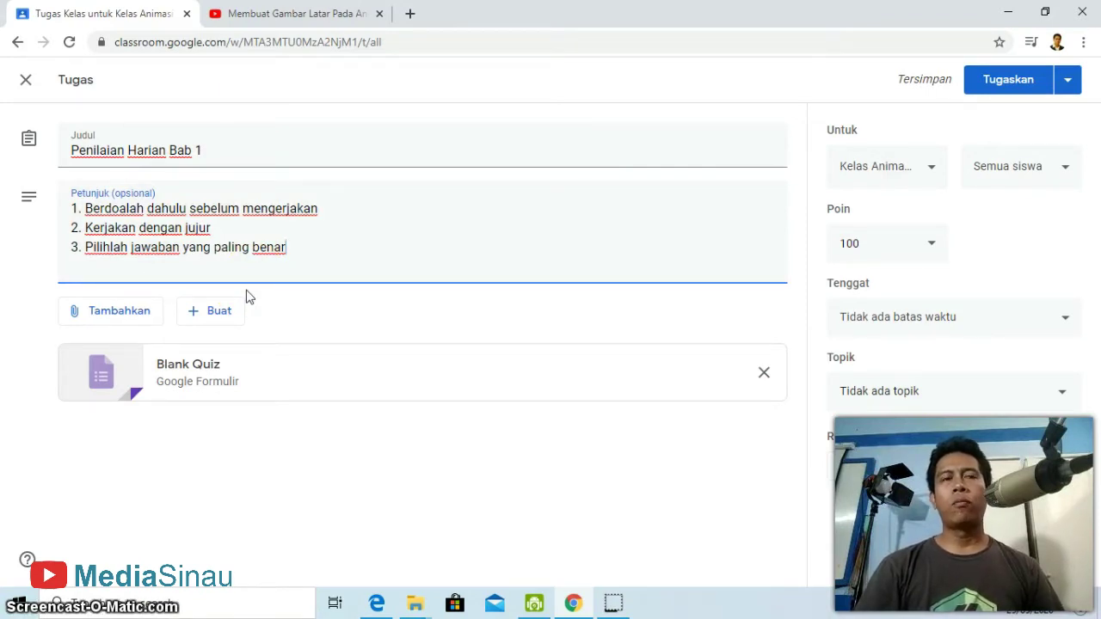
{"action": "left_click", "coordinate": [279, 282]}
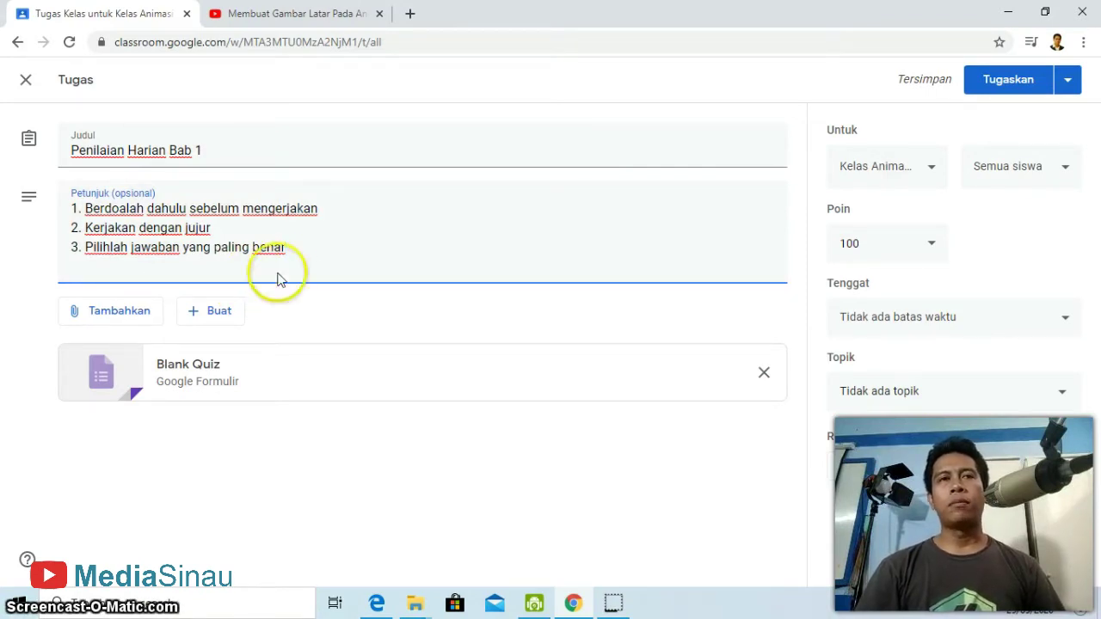
Open the attached Blank Quiz form and change its title to "Penilaian Harian Animasi Bab 1".
{"action": "left_click", "coordinate": [177, 371]}
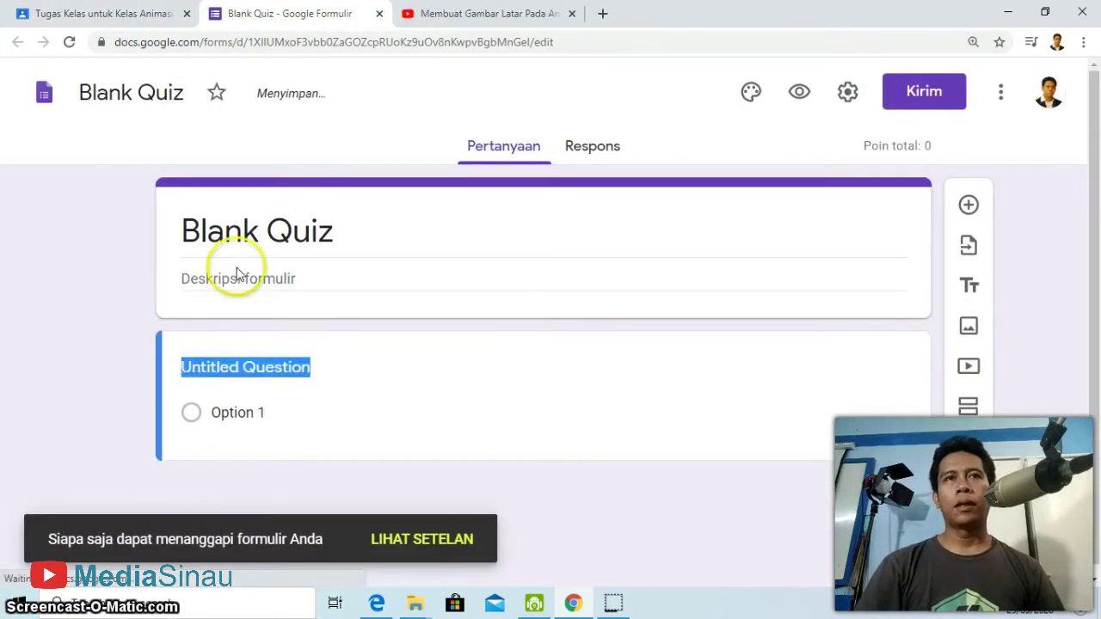
{"action": "left_click", "coordinate": [239, 243]}
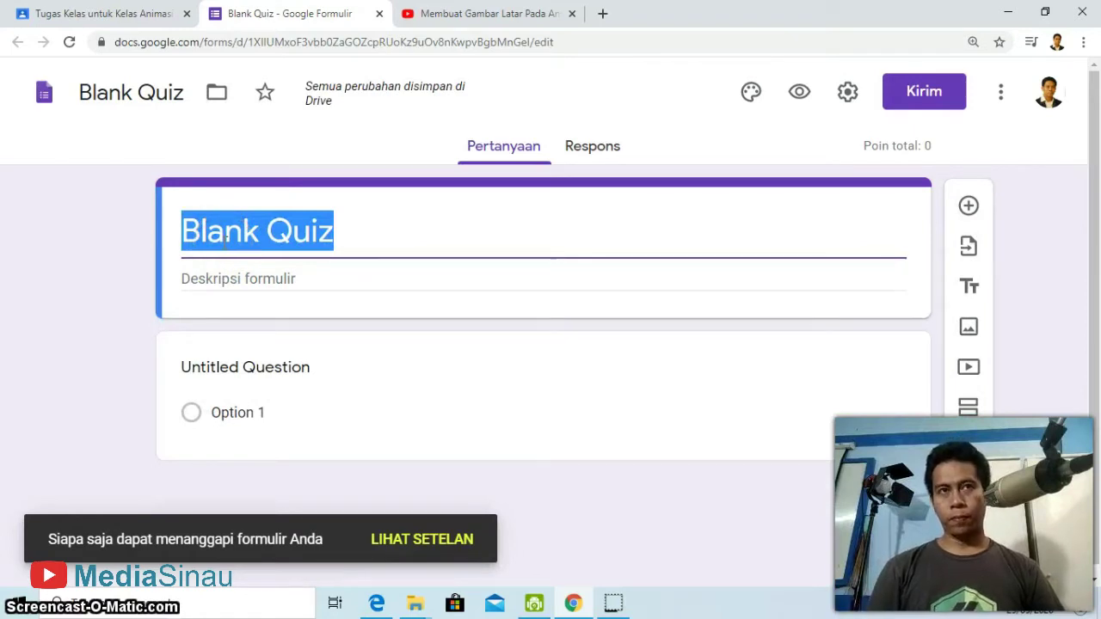
{"action": "type", "text": "Penlia"}
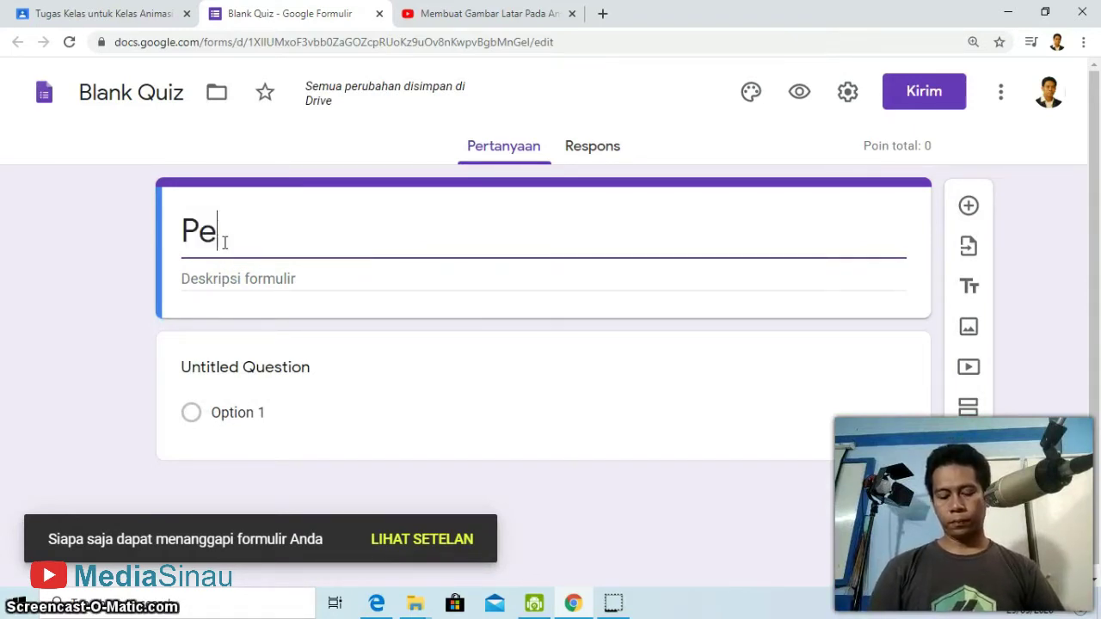
{"action": "key", "text": "BackSpace"}
{"action": "key", "text": "BackSpace"}
{"action": "key", "text": "BackSpace"}
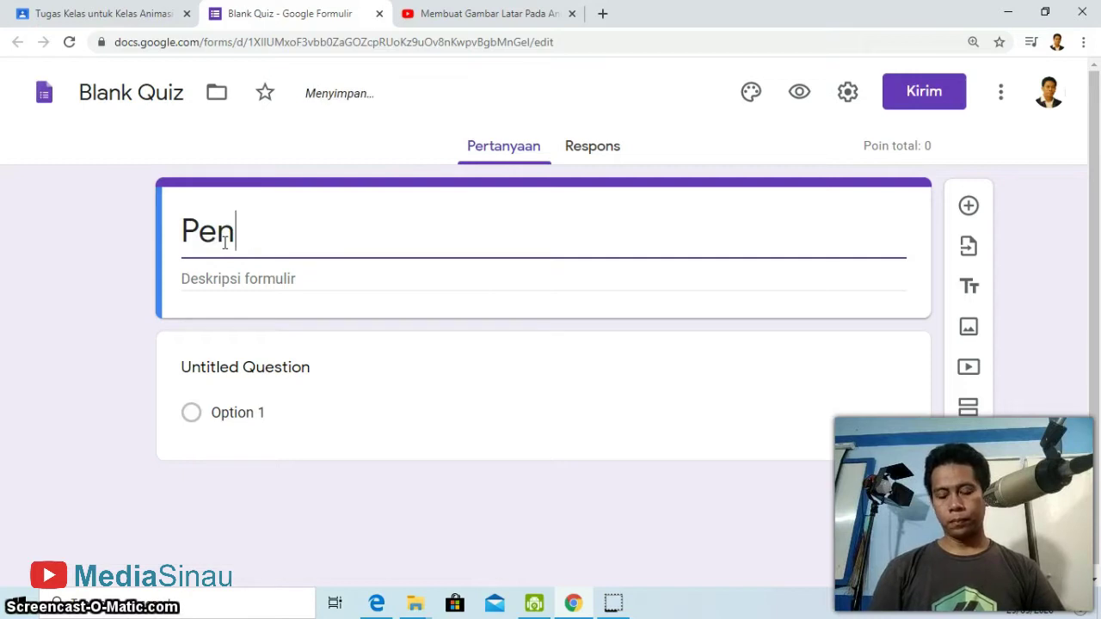
{"action": "type", "text": "ilaian Haria"}
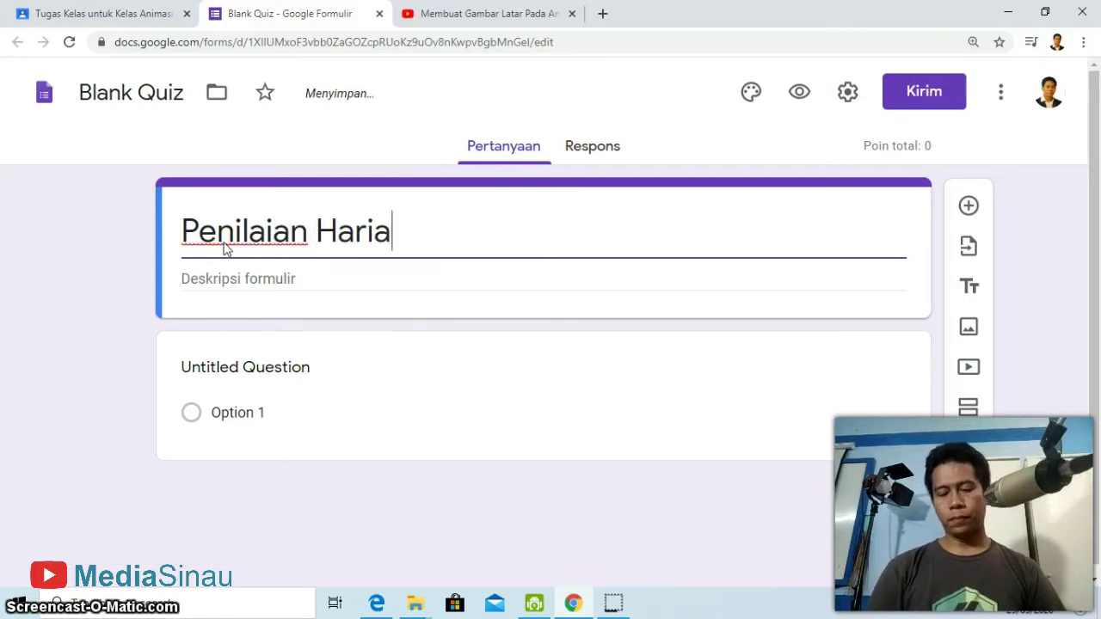
{"action": "type", "text": "n "}
{"action": "type", "text": "Ani"}
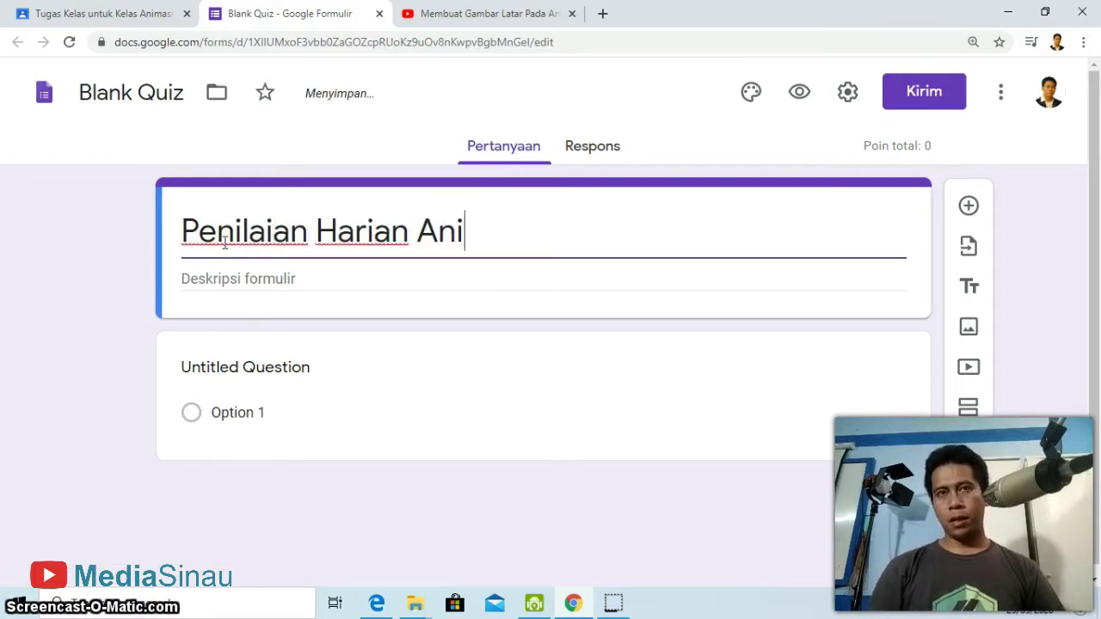
{"action": "type", "text": "masi Bab 1"}
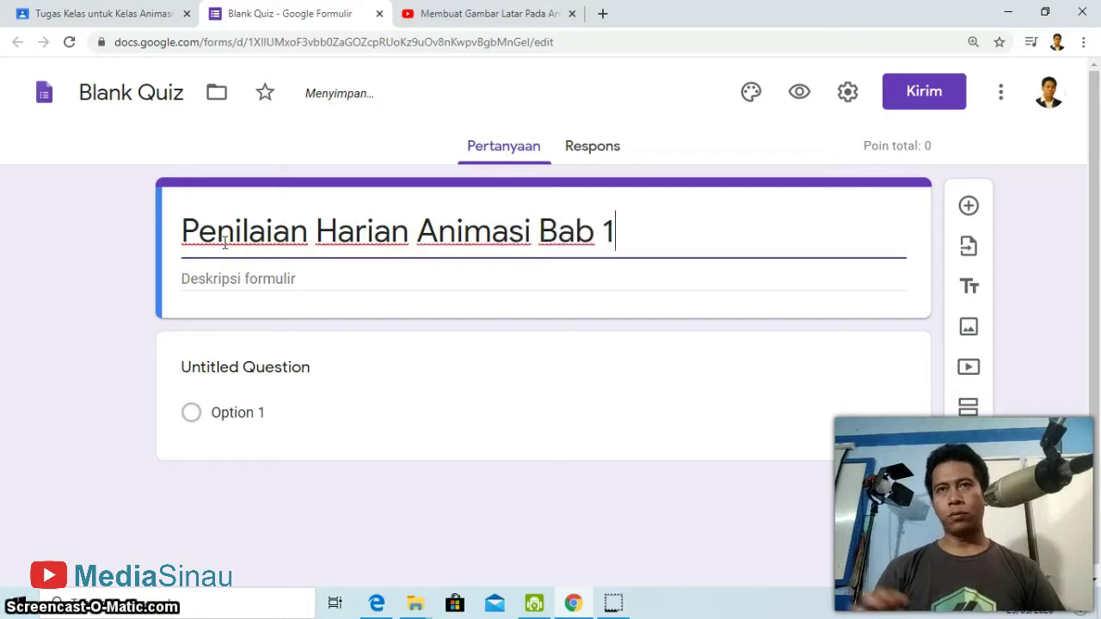
Enter "Pilihlah jawaban yang paling benar" as the quiz form's description.
{"action": "left_click", "coordinate": [217, 275]}
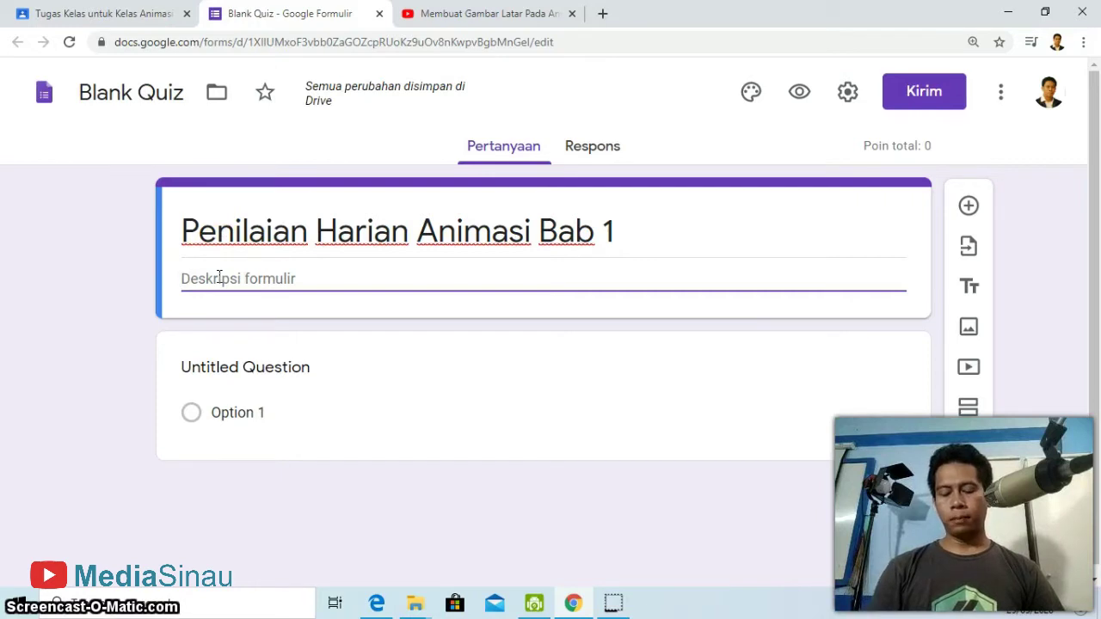
{"action": "type", "text": "Pilih"}
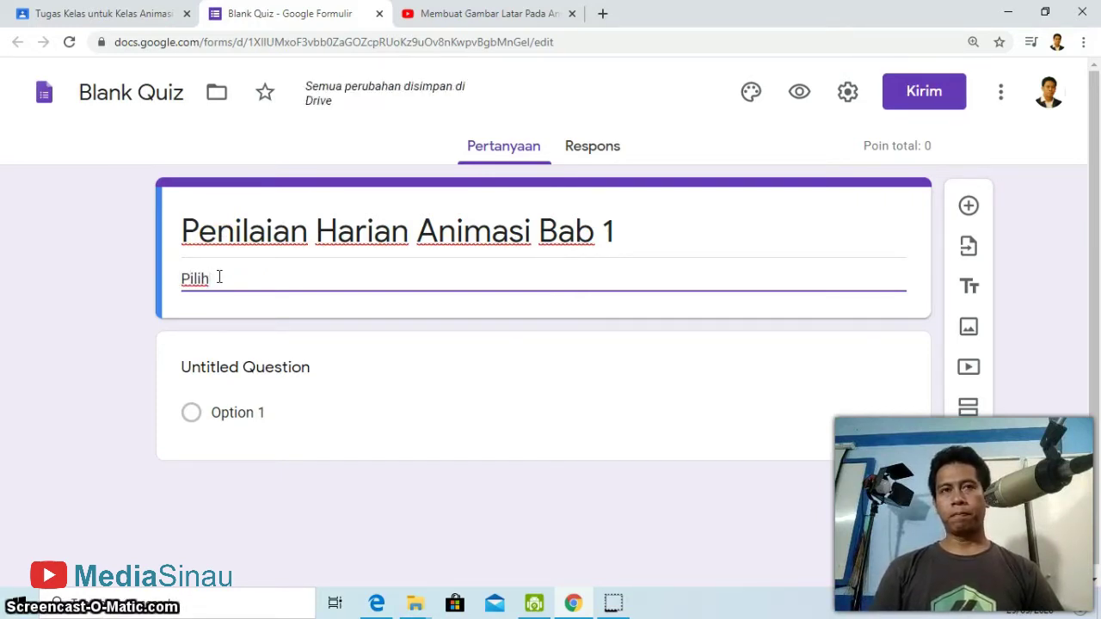
{"action": "type", "text": "lah "}
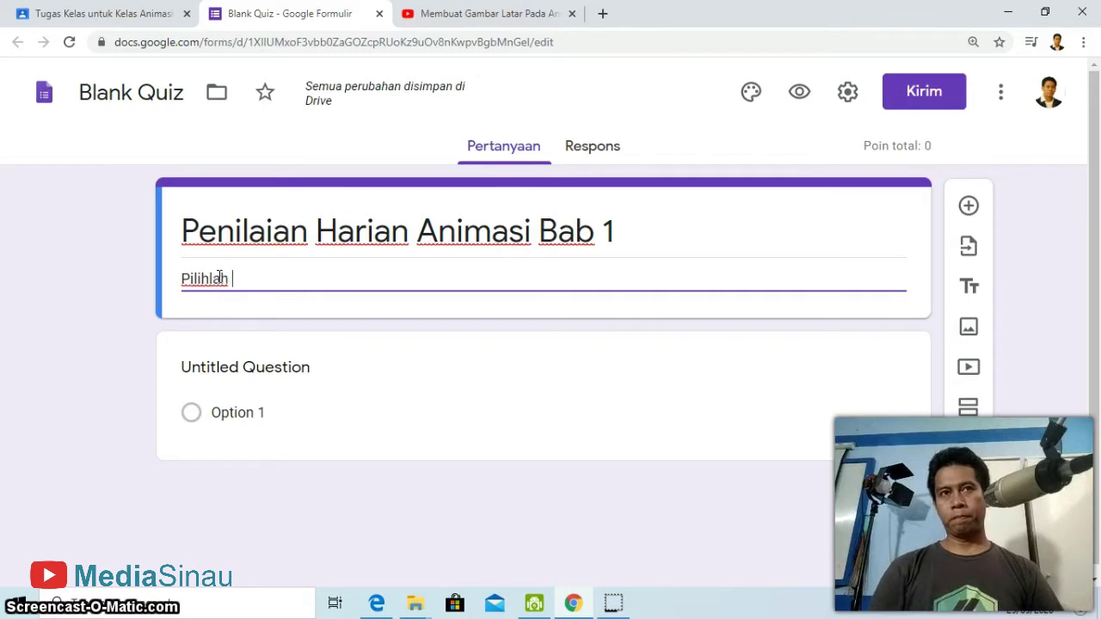
{"action": "type", "text": "jawaban yang pali"}
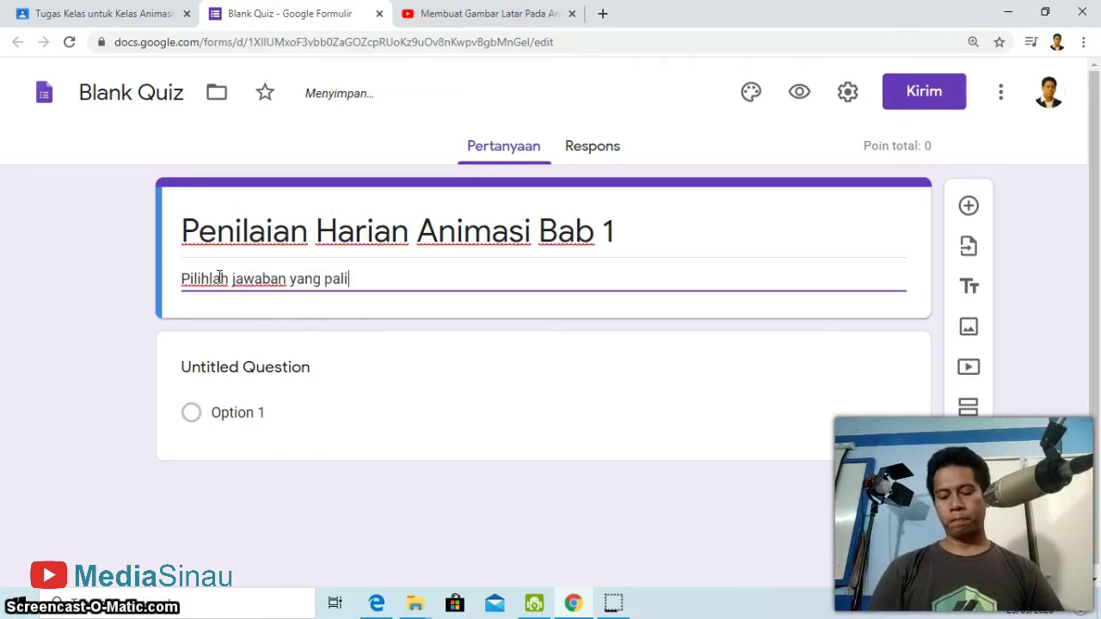
{"action": "type", "text": "ng ben"}
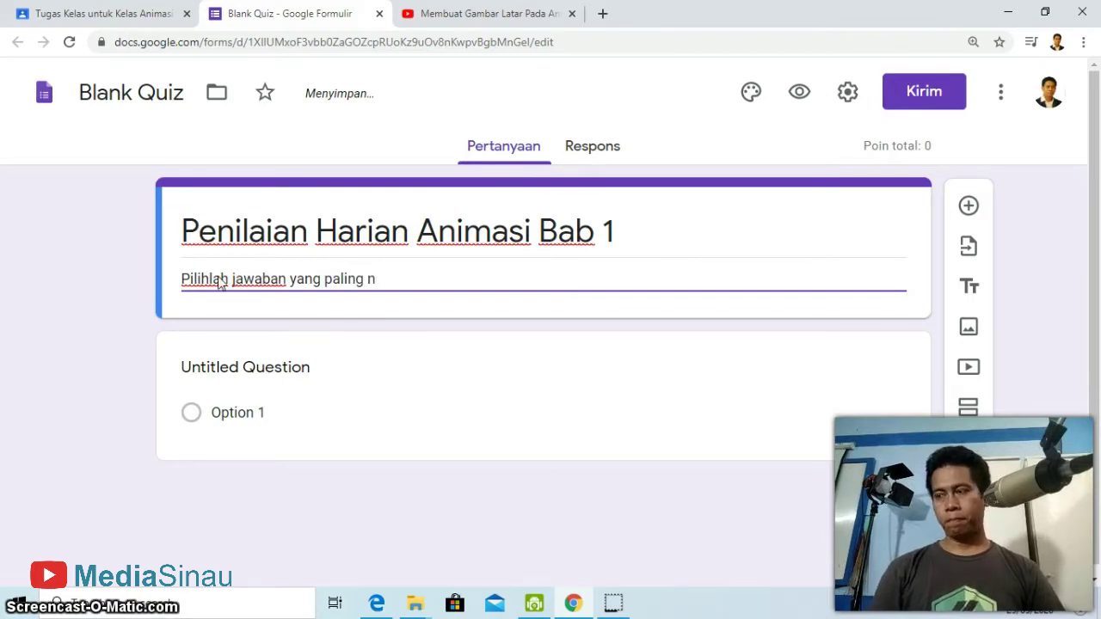
{"action": "key", "text": "BackSpace"}
{"action": "type", "text": "benar"}
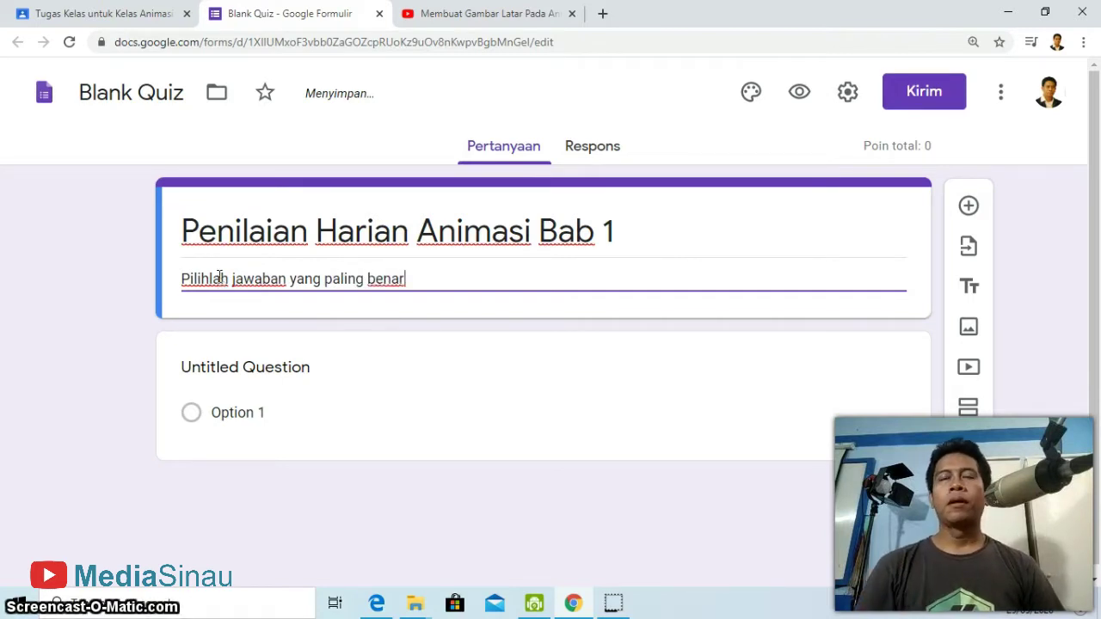
{"action": "left_click", "coordinate": [278, 288]}
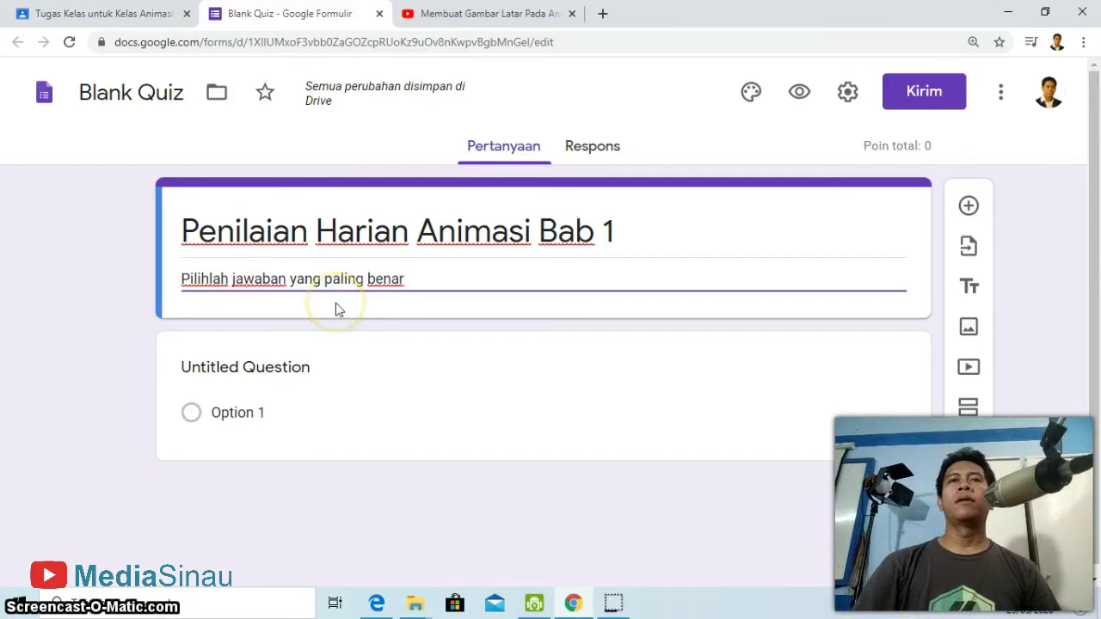
{"action": "left_click", "coordinate": [410, 307]}
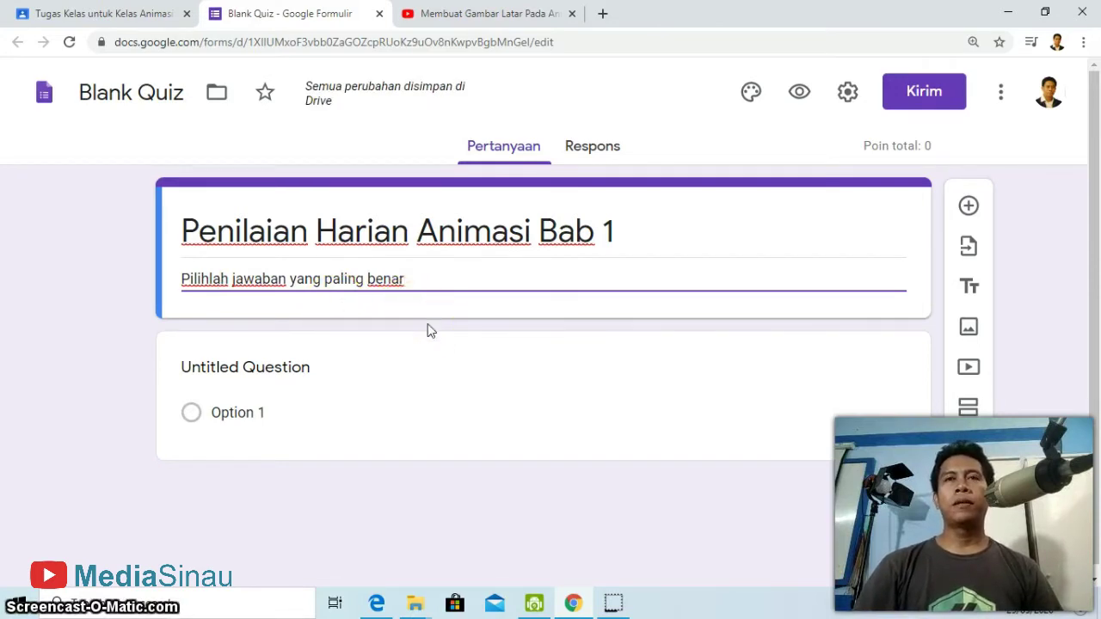
{"action": "left_click", "coordinate": [434, 330]}
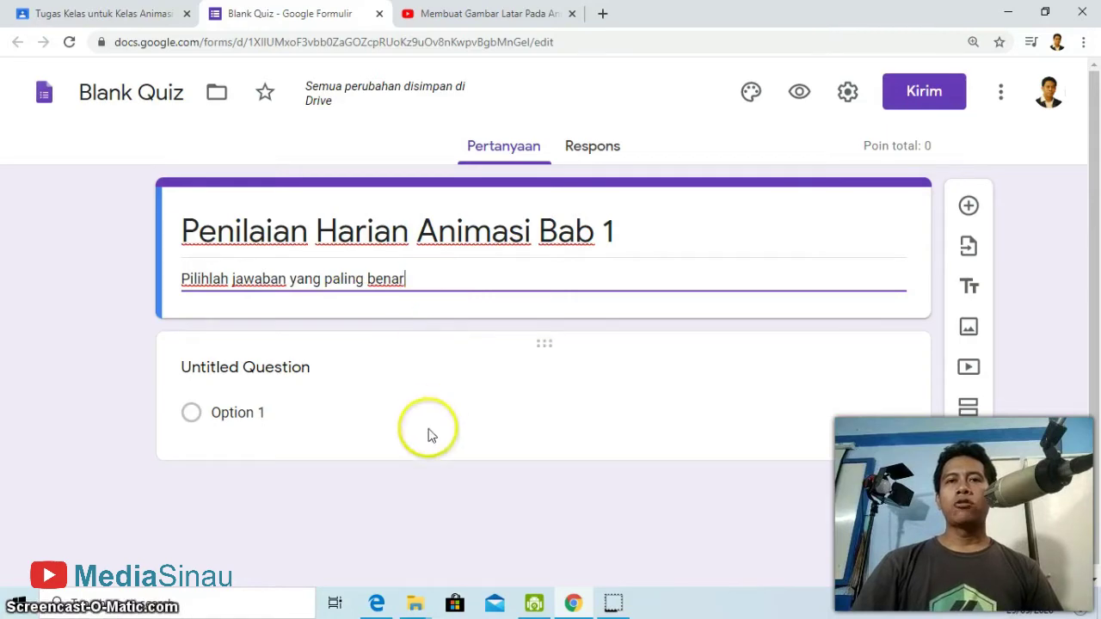
Switch to File Explorer and open the Word document "semster genap pkk 11 upload" from the smk > bank soal folder on New Volume (E:).
{"action": "mouse_move", "coordinate": [420, 608]}
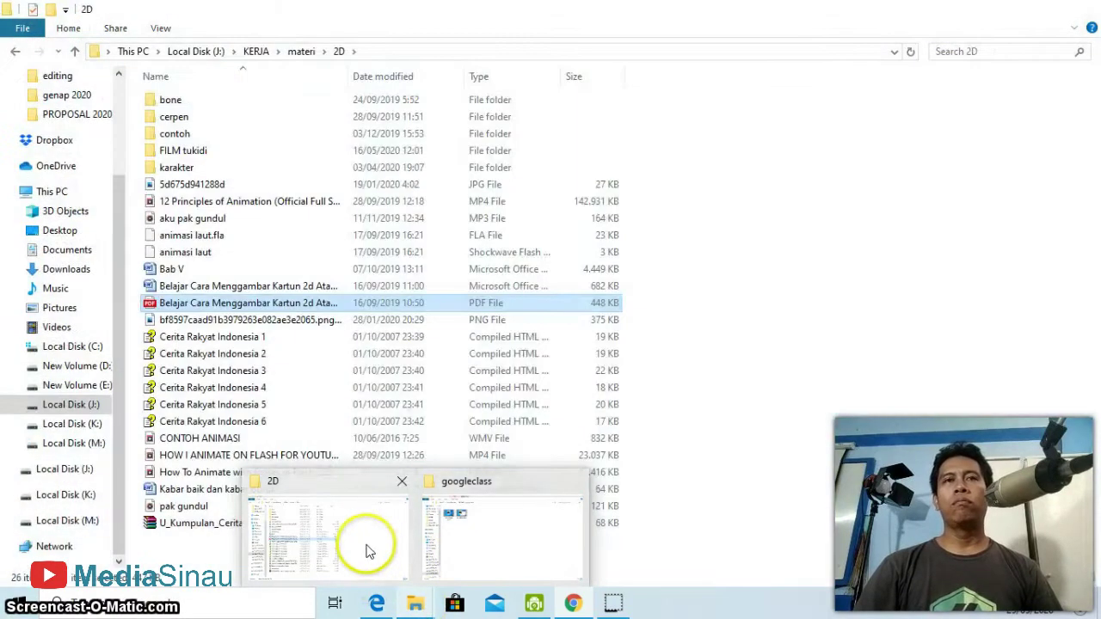
{"action": "left_click", "coordinate": [367, 547]}
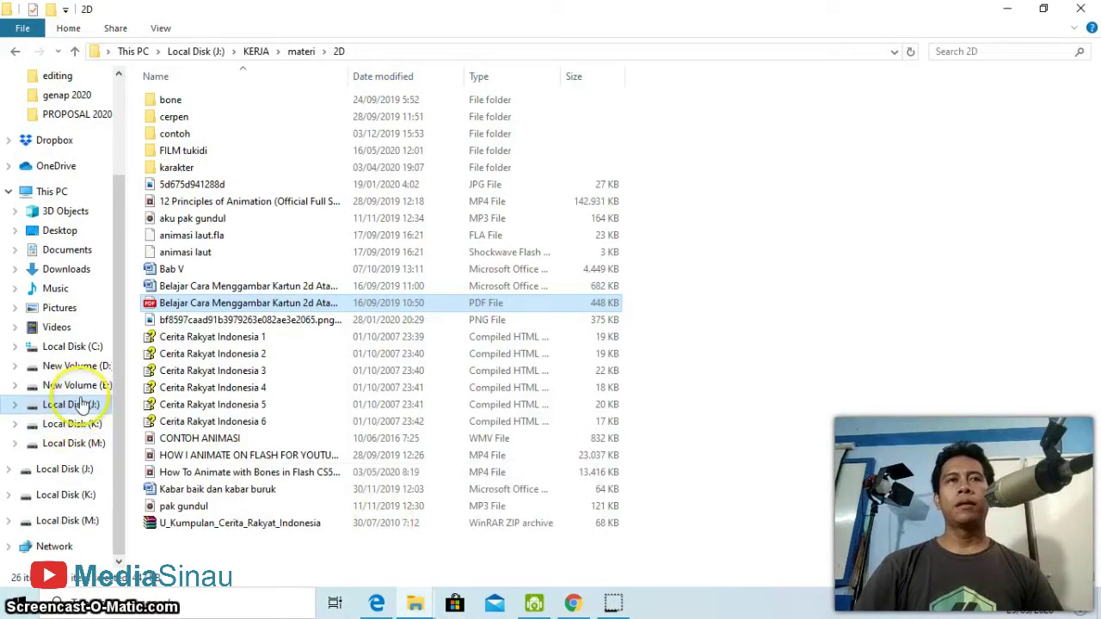
{"action": "left_click", "coordinate": [255, 51]}
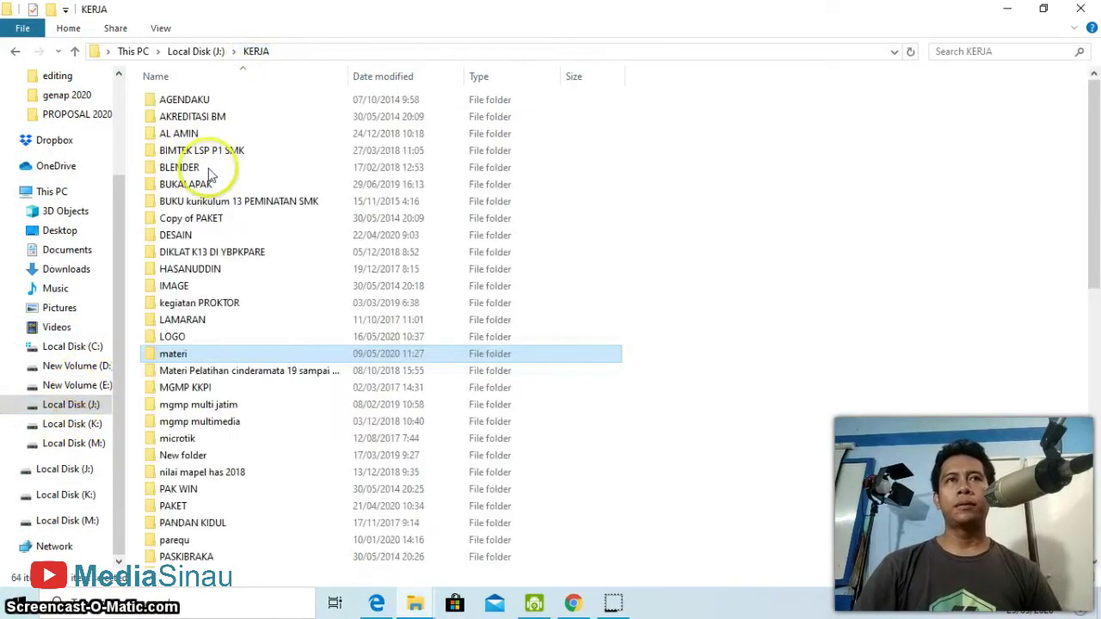
{"action": "left_click", "coordinate": [197, 167]}
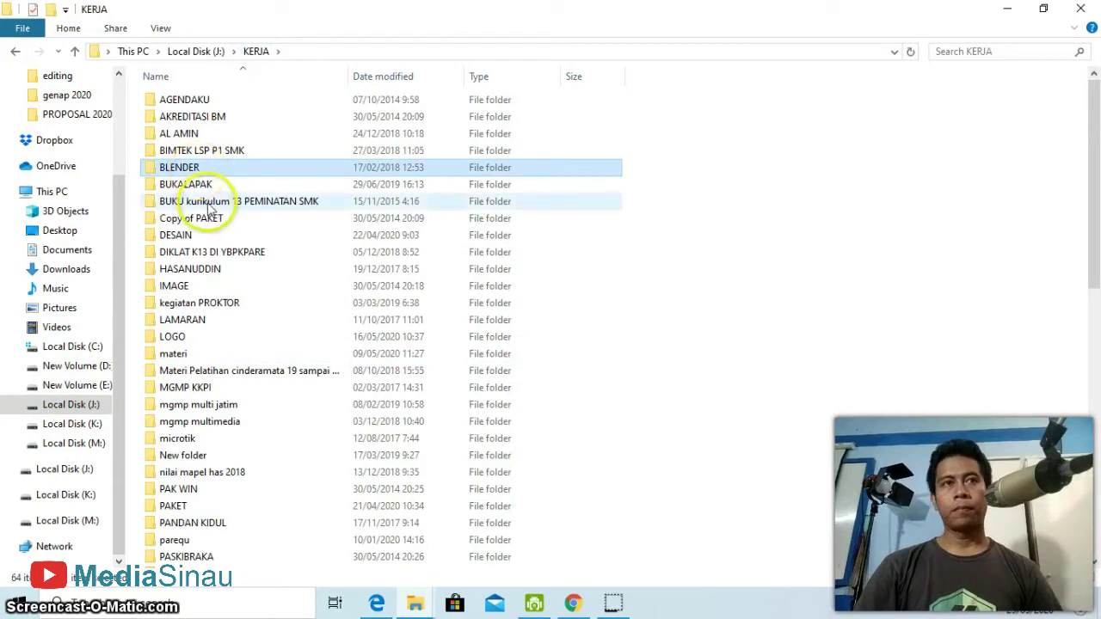
{"action": "left_click", "coordinate": [101, 385]}
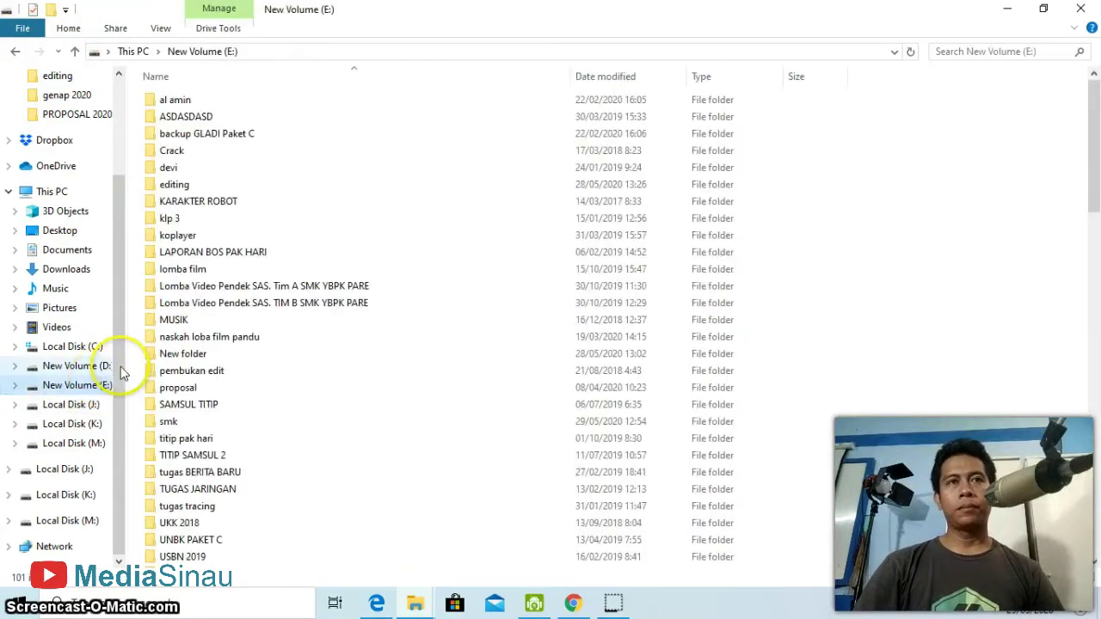
{"action": "left_click", "coordinate": [181, 321]}
{"action": "key", "text": "s"}
{"action": "double_click", "coordinate": [172, 421]}
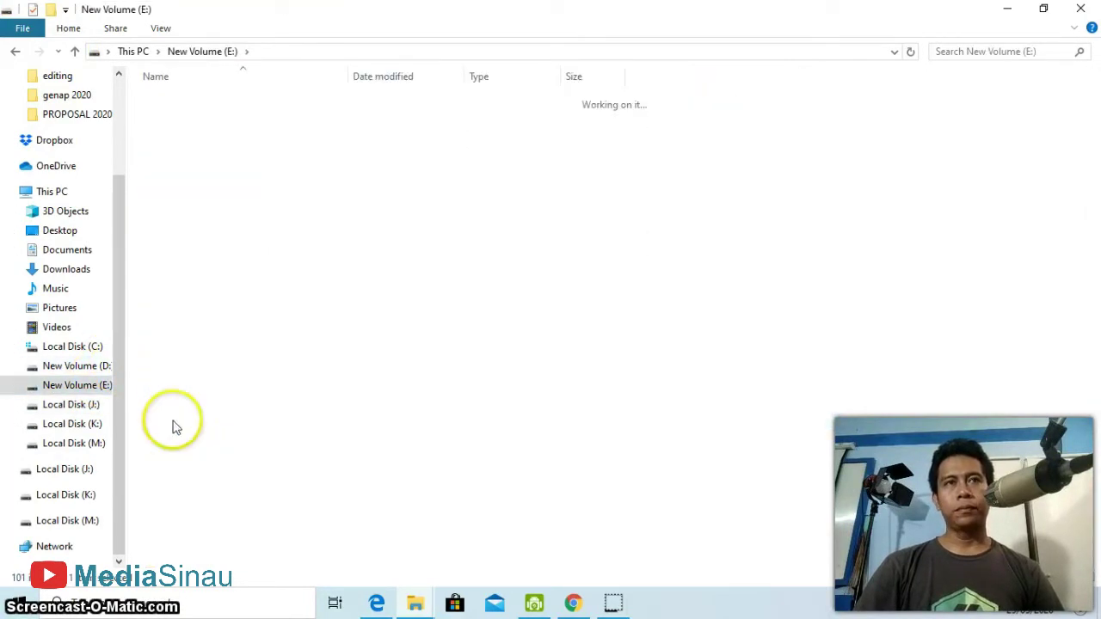
{"action": "double_click", "coordinate": [183, 104]}
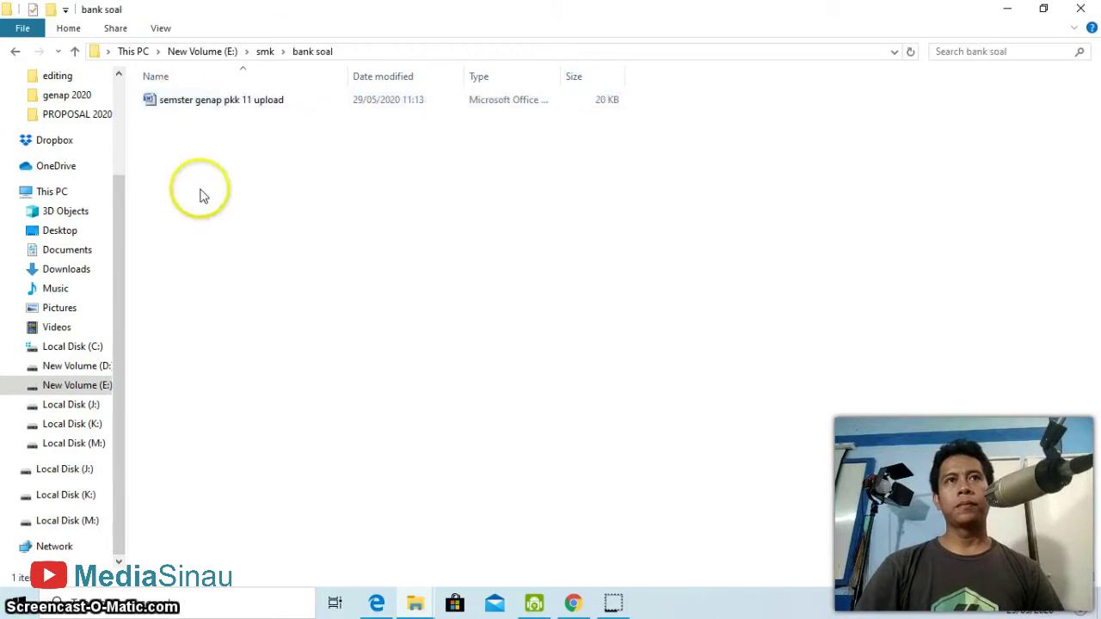
{"action": "double_click", "coordinate": [213, 101]}
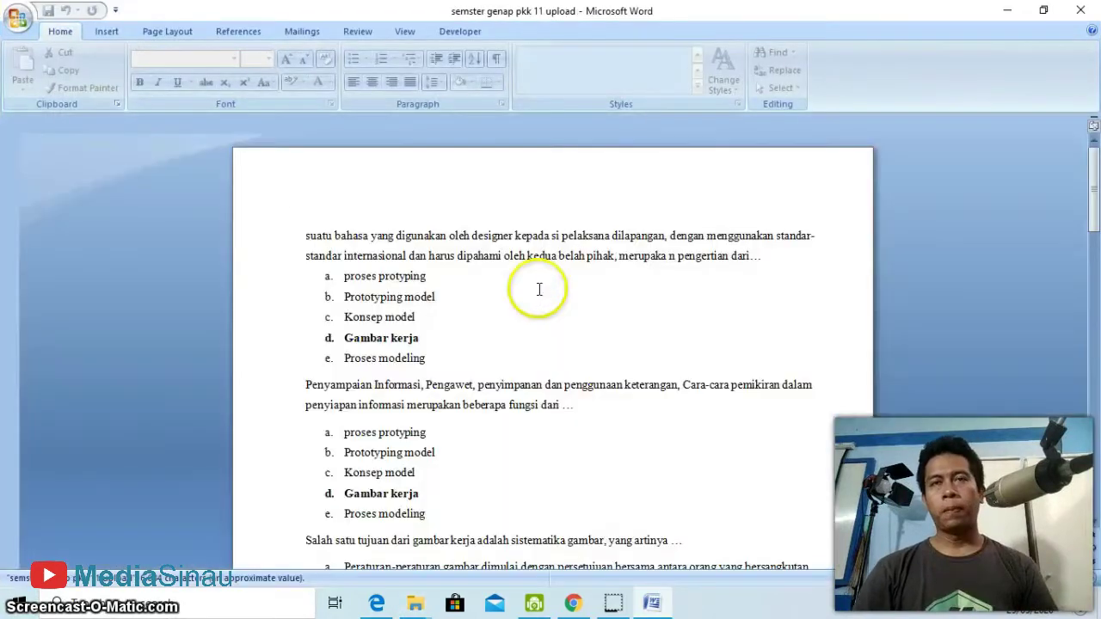
Examine the multiple-choice questions in the Word document, including their answer options and the answers marked in bold.
{"action": "scroll", "coordinate": [506, 288], "scroll_direction": "down", "scroll_amount": 3}
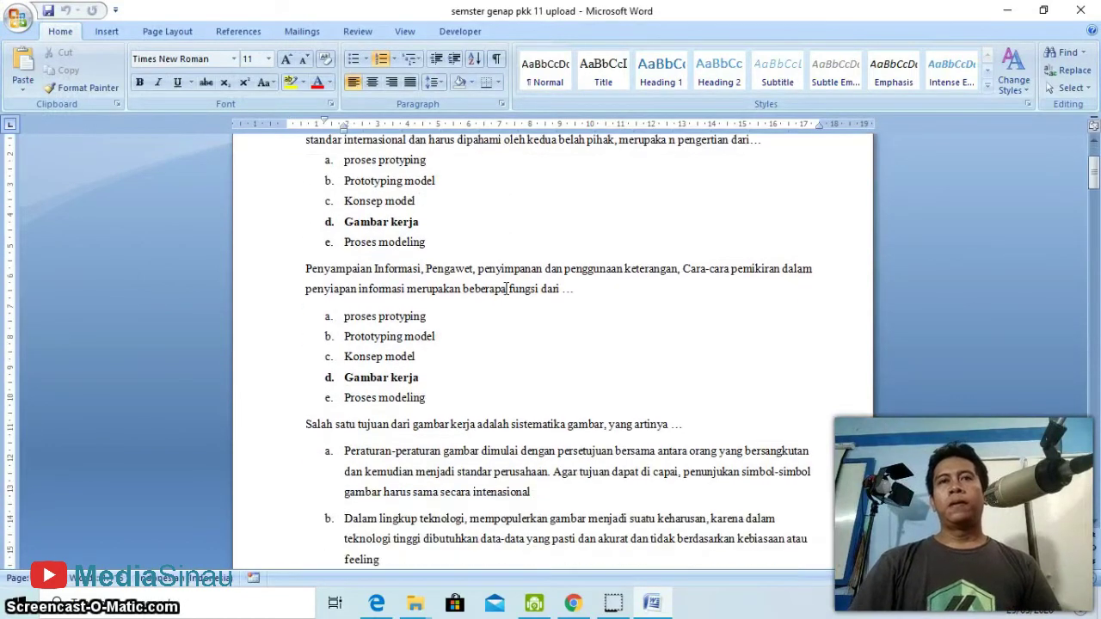
{"action": "scroll", "coordinate": [506, 288], "scroll_direction": "down", "scroll_amount": 1}
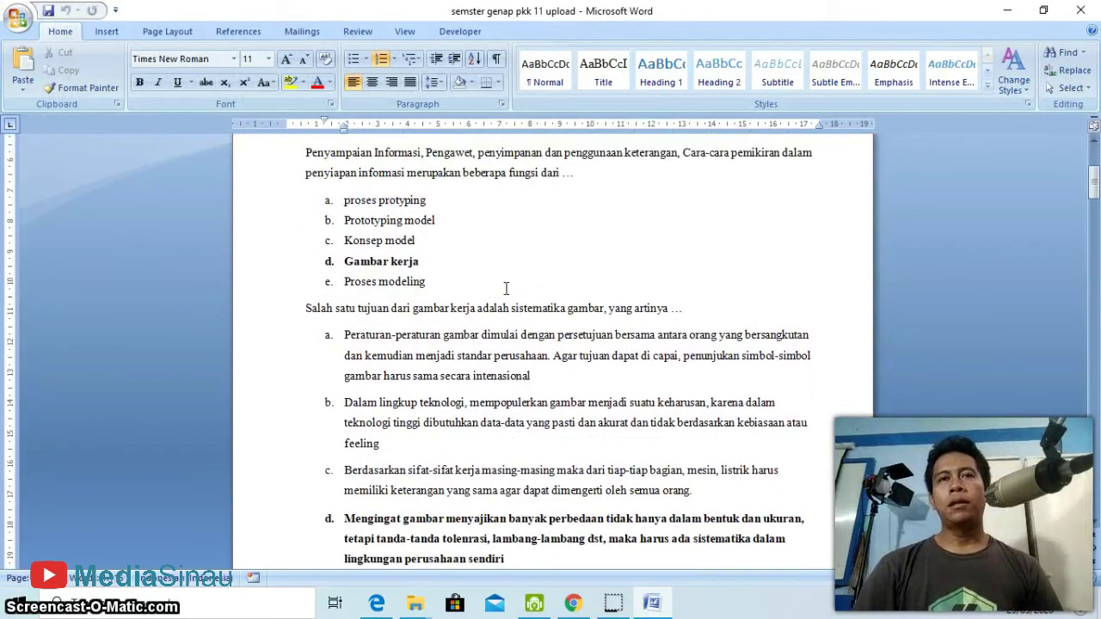
{"action": "scroll", "coordinate": [506, 288], "scroll_direction": "up", "scroll_amount": 2}
{"action": "scroll", "coordinate": [505, 288], "scroll_direction": "down", "scroll_amount": 4}
{"action": "scroll", "coordinate": [506, 288], "scroll_direction": "up", "scroll_amount": 5}
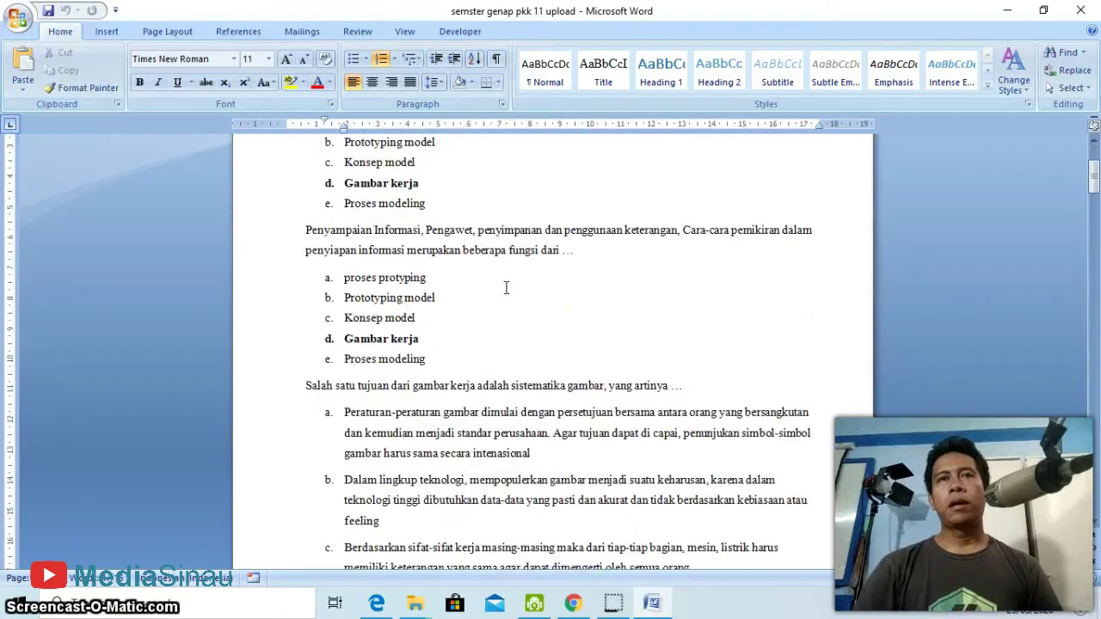
{"action": "left_click", "coordinate": [456, 264]}
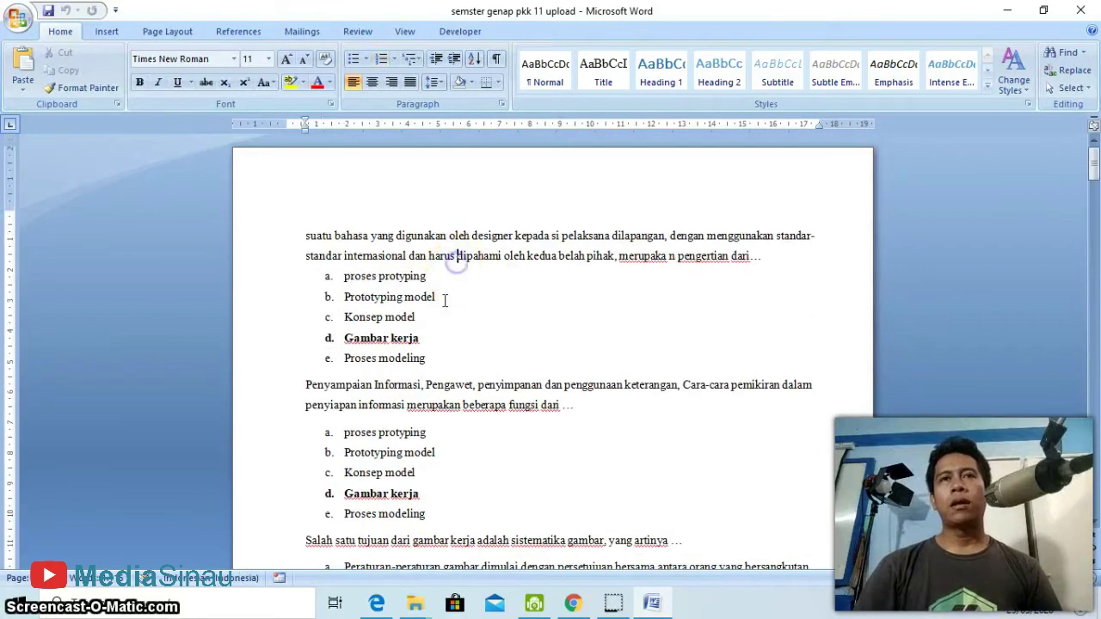
{"action": "left_click", "coordinate": [422, 338]}
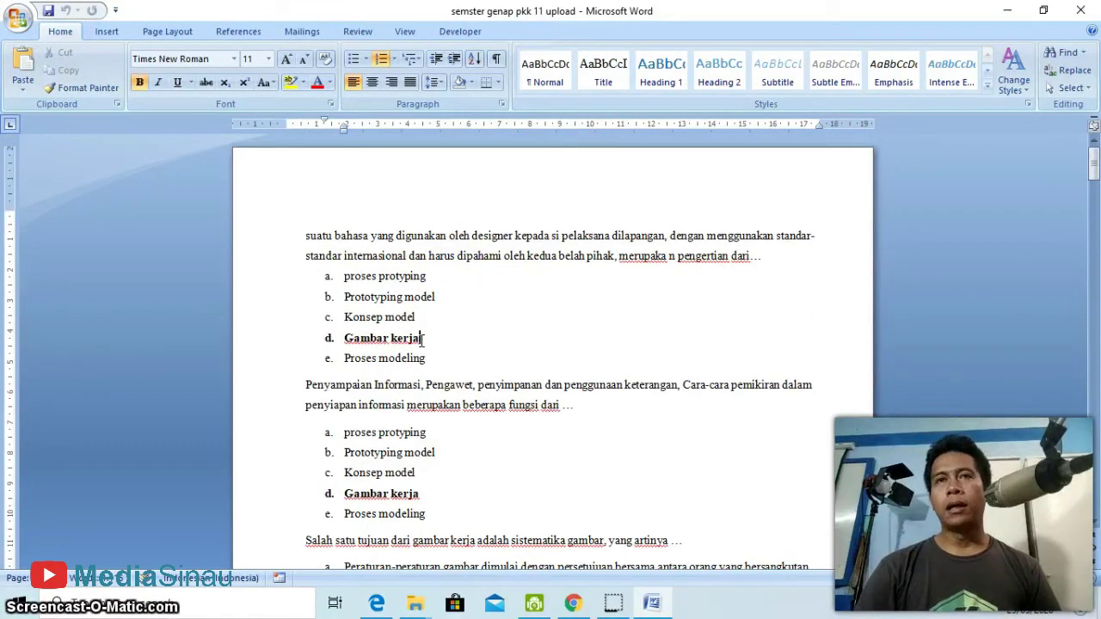
{"action": "left_click", "coordinate": [448, 318]}
{"action": "left_click", "coordinate": [504, 355]}
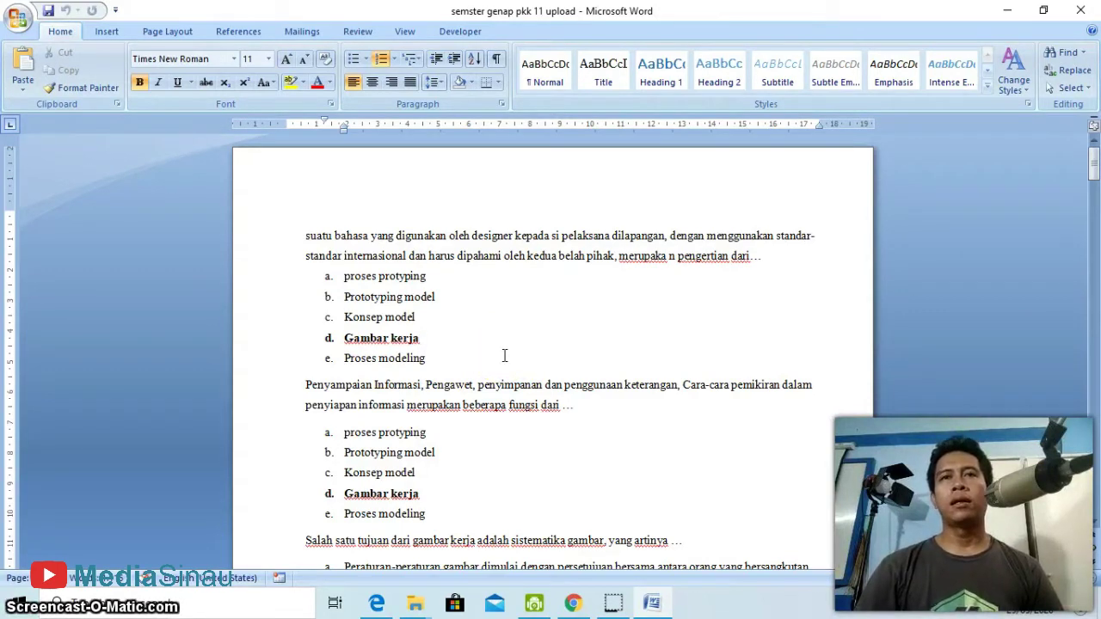
Switch back to the Google Forms quiz, open the untitled question for editing and choose Pilihan ganda as its type.
{"action": "mouse_move", "coordinate": [574, 604]}
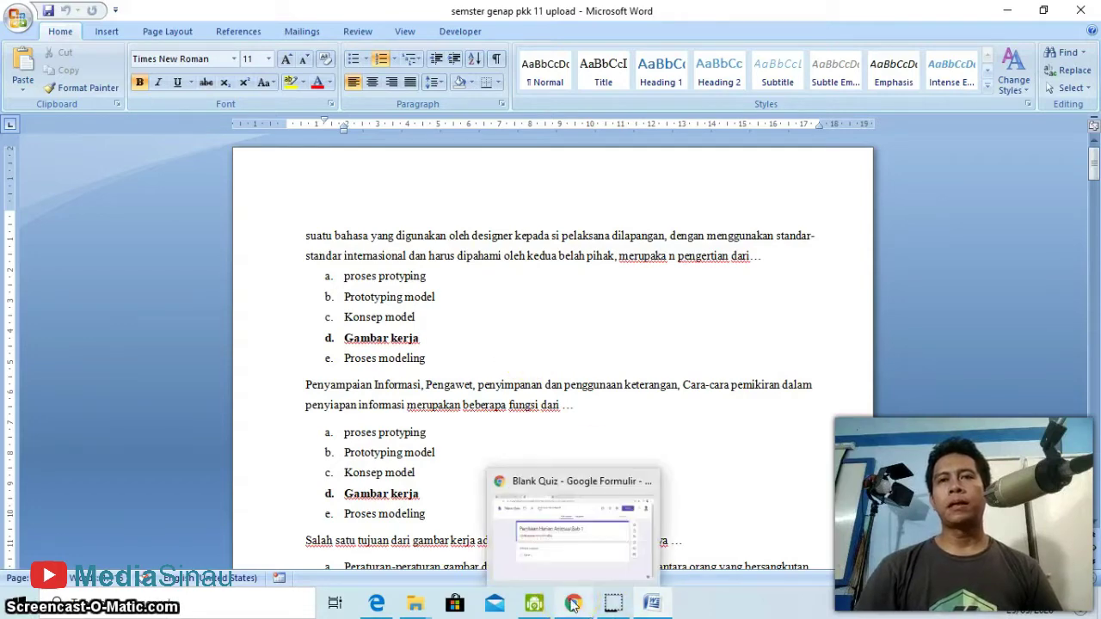
{"action": "left_click", "coordinate": [589, 564]}
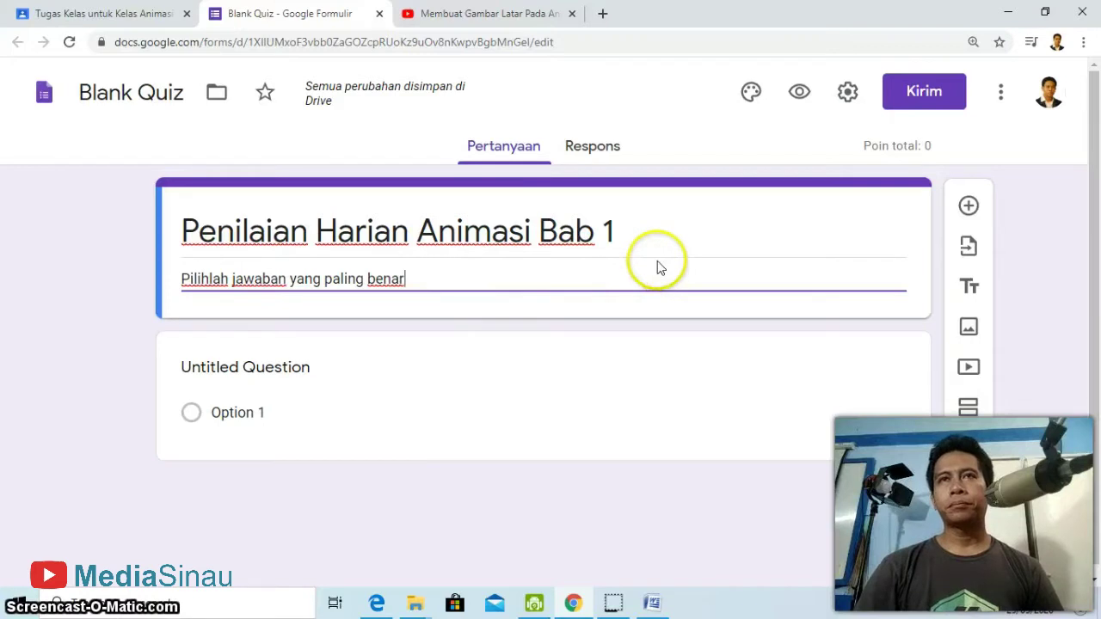
{"action": "scroll", "coordinate": [533, 321], "scroll_direction": "down", "scroll_amount": 1}
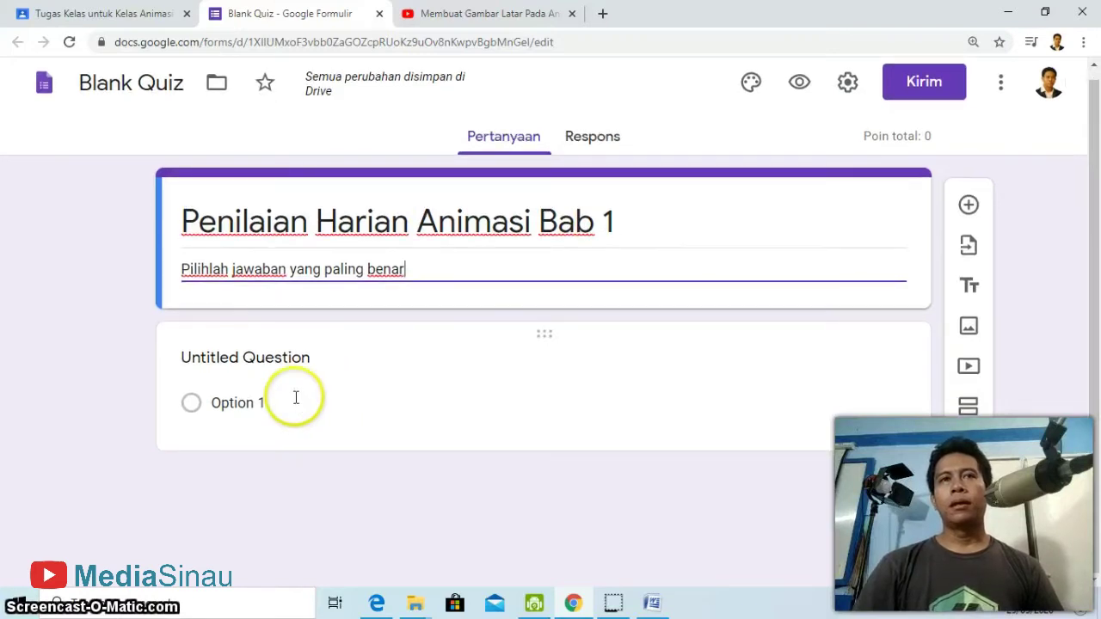
{"action": "left_click", "coordinate": [266, 362]}
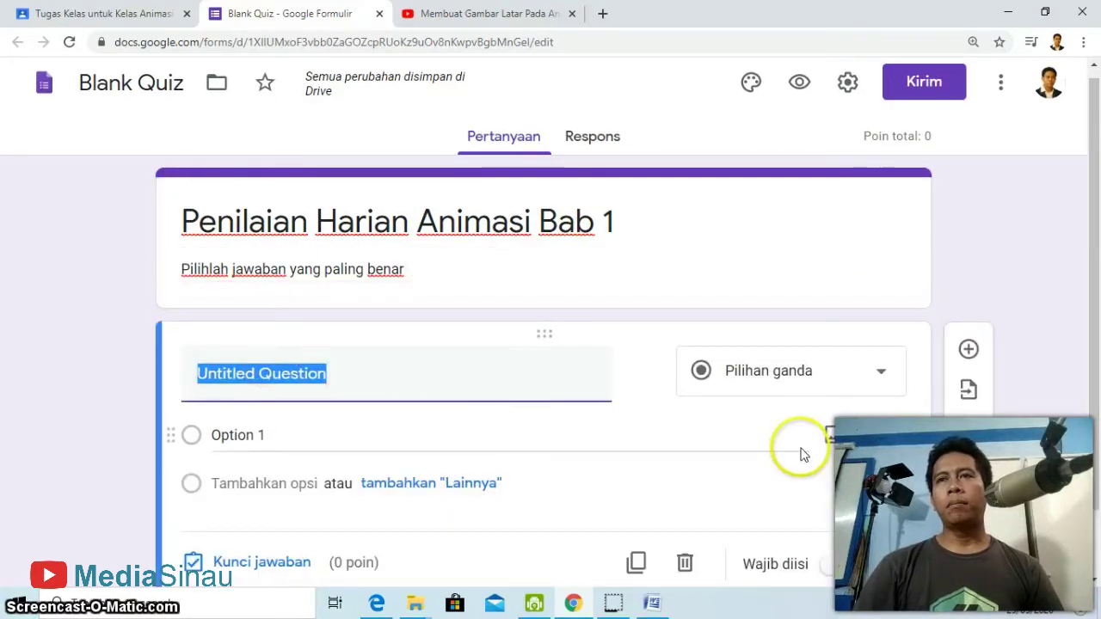
{"action": "scroll", "coordinate": [769, 437], "scroll_direction": "down", "scroll_amount": 1}
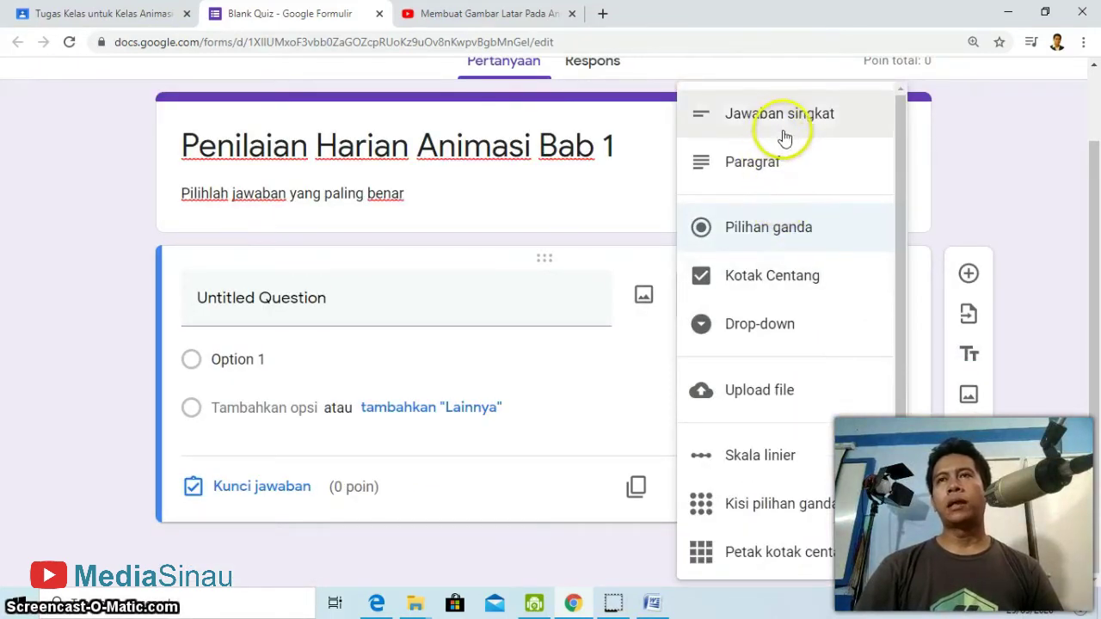
{"action": "left_click", "coordinate": [749, 243]}
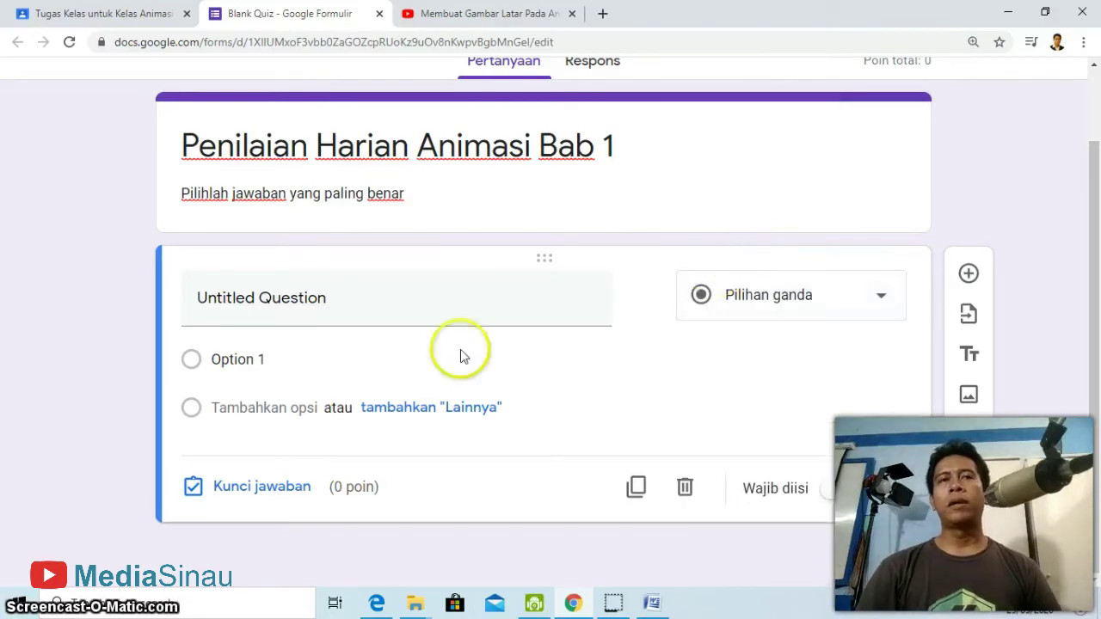
Copy the first question's text, beginning "suatu bahasa yang digunakan oleh designer", from the Word document and paste it over the Untitled Question text.
{"action": "left_click", "coordinate": [311, 307]}
{"action": "left_click", "coordinate": [652, 602]}
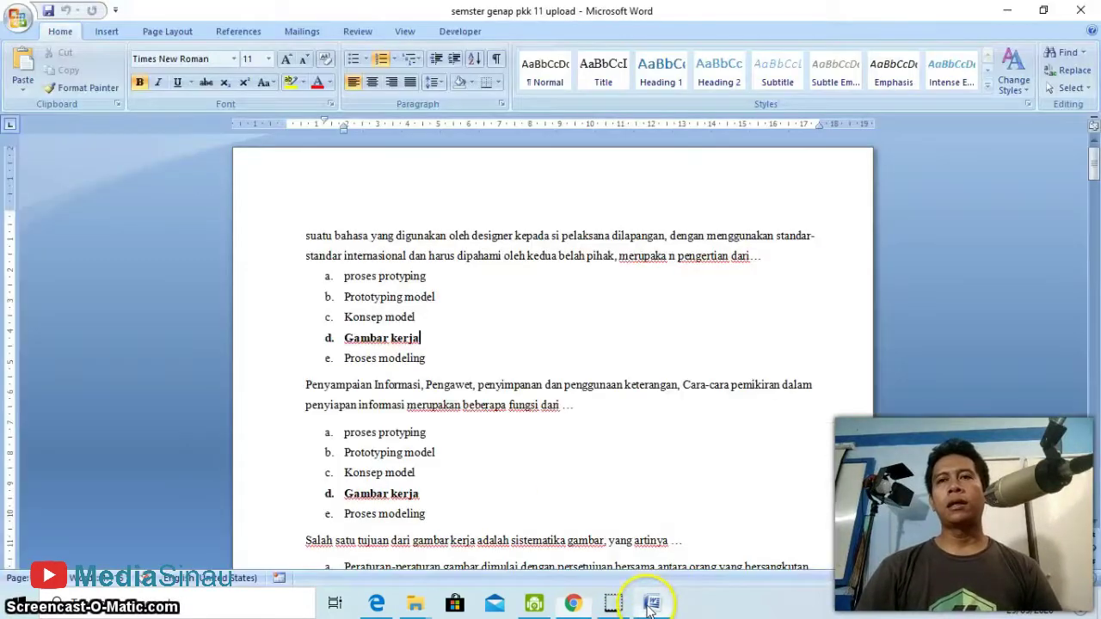
{"action": "left_click_drag", "start_coordinate": [783, 264], "coordinate": [297, 219]}
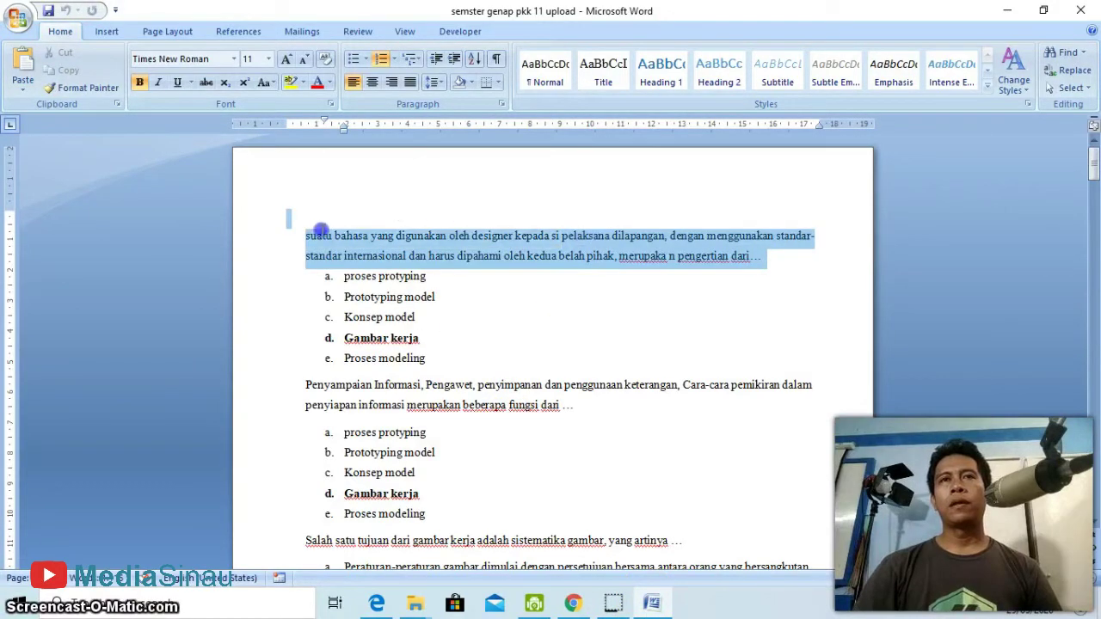
{"action": "right_click", "coordinate": [325, 248]}
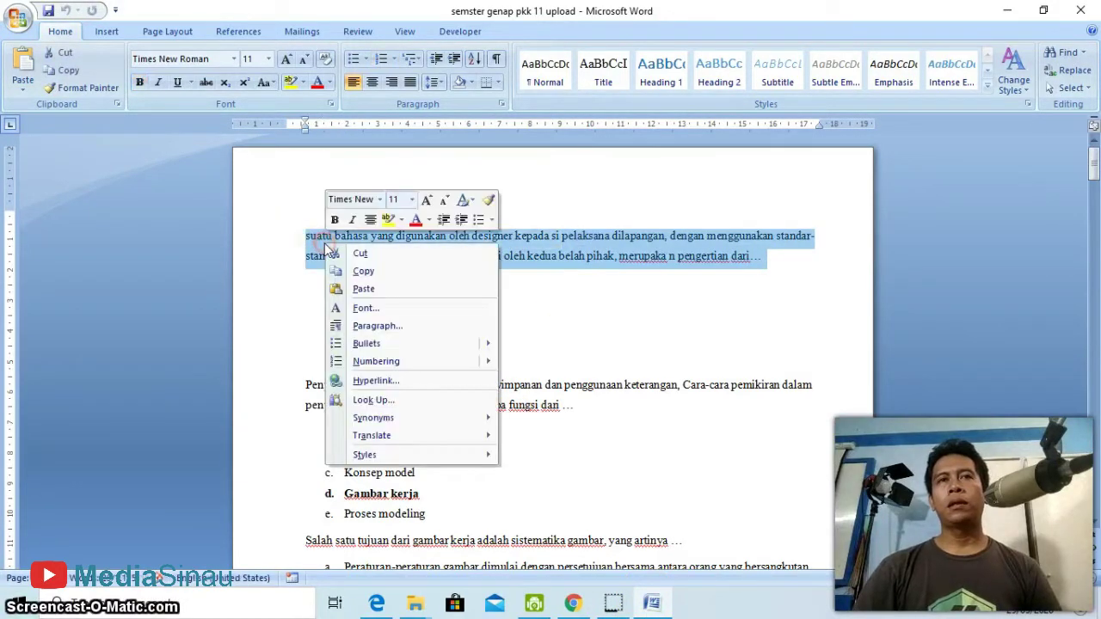
{"action": "left_click", "coordinate": [363, 272]}
{"action": "left_click", "coordinate": [573, 602]}
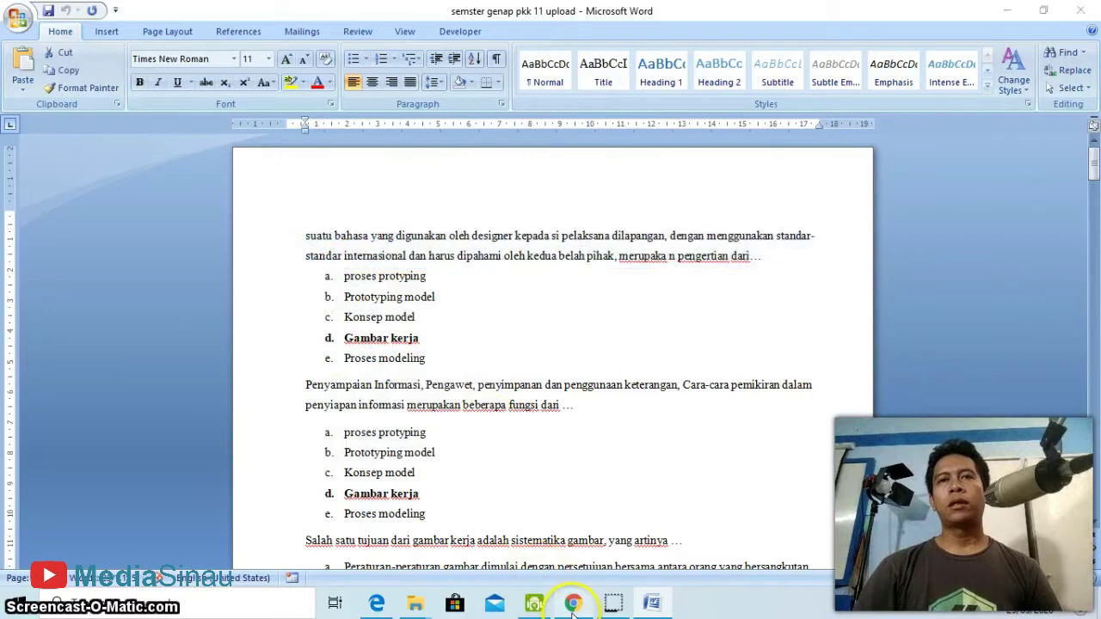
{"action": "key", "text": "ctrl+v"}
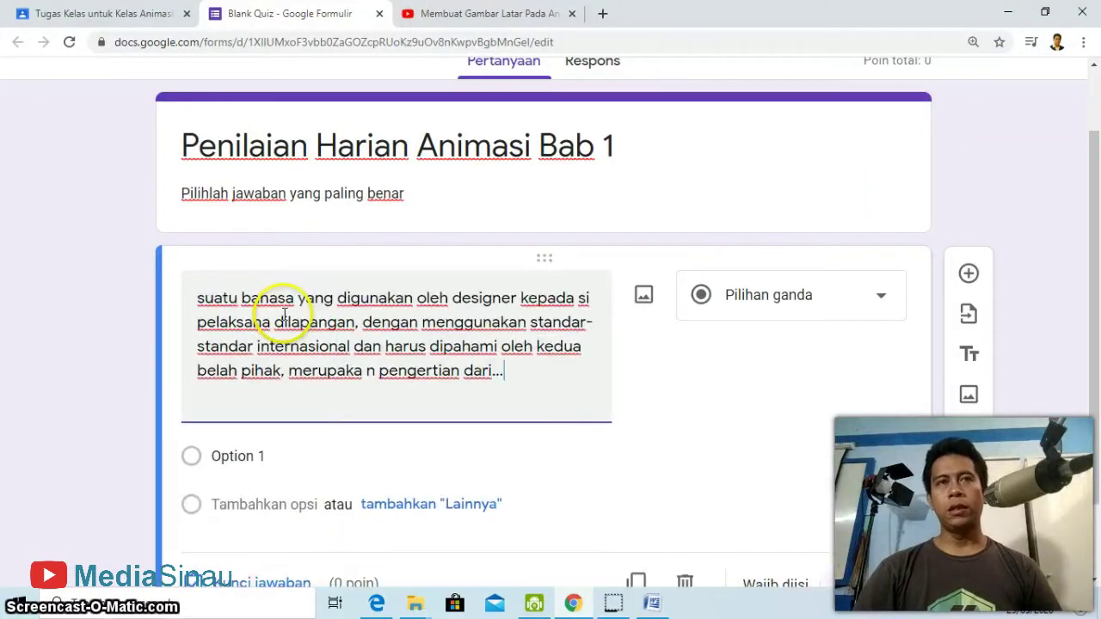
{"action": "scroll", "coordinate": [524, 404], "scroll_direction": "down", "scroll_amount": 1}
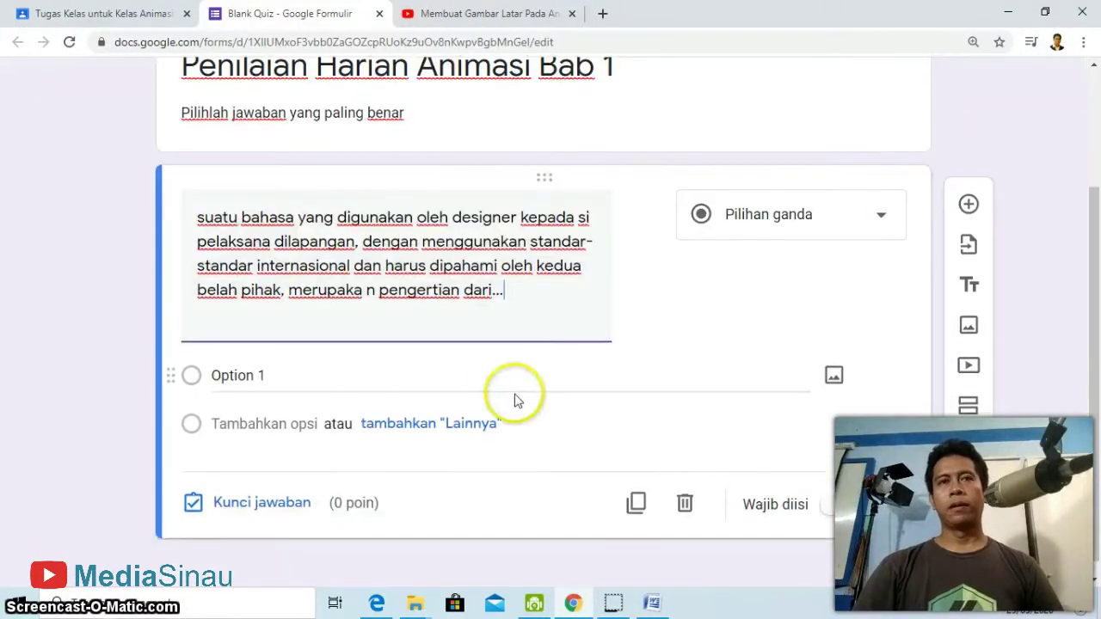
Copy the first question's five answer options, "proses protyping" to "Proses modeling", from the Word document and paste them over Option 1 in the quiz.
{"action": "left_click", "coordinate": [653, 604]}
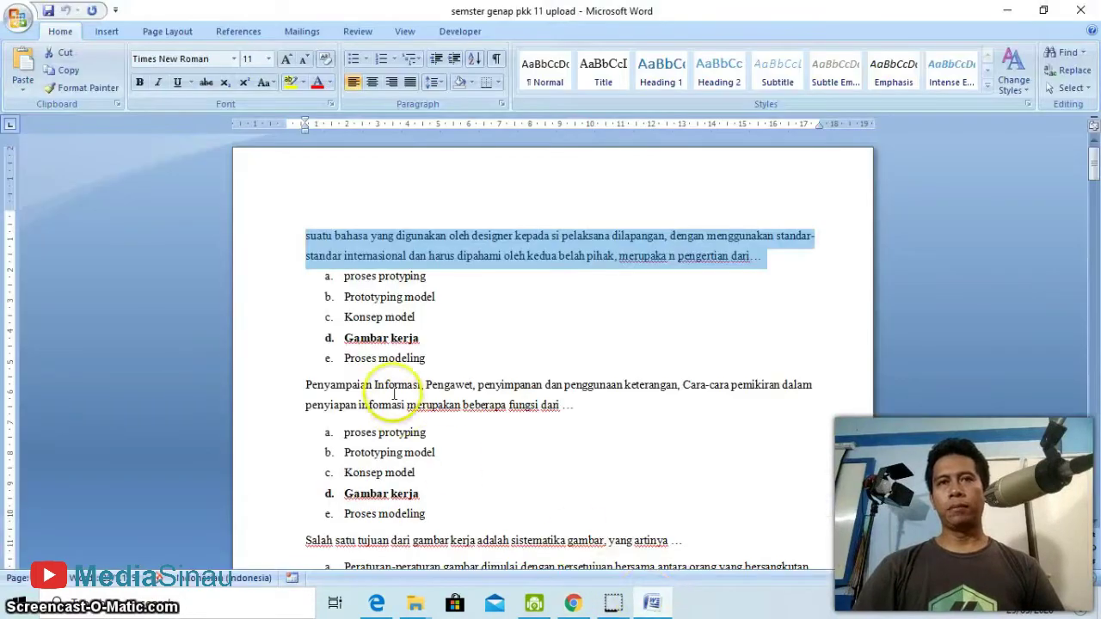
{"action": "left_click_drag", "start_coordinate": [428, 359], "coordinate": [328, 285]}
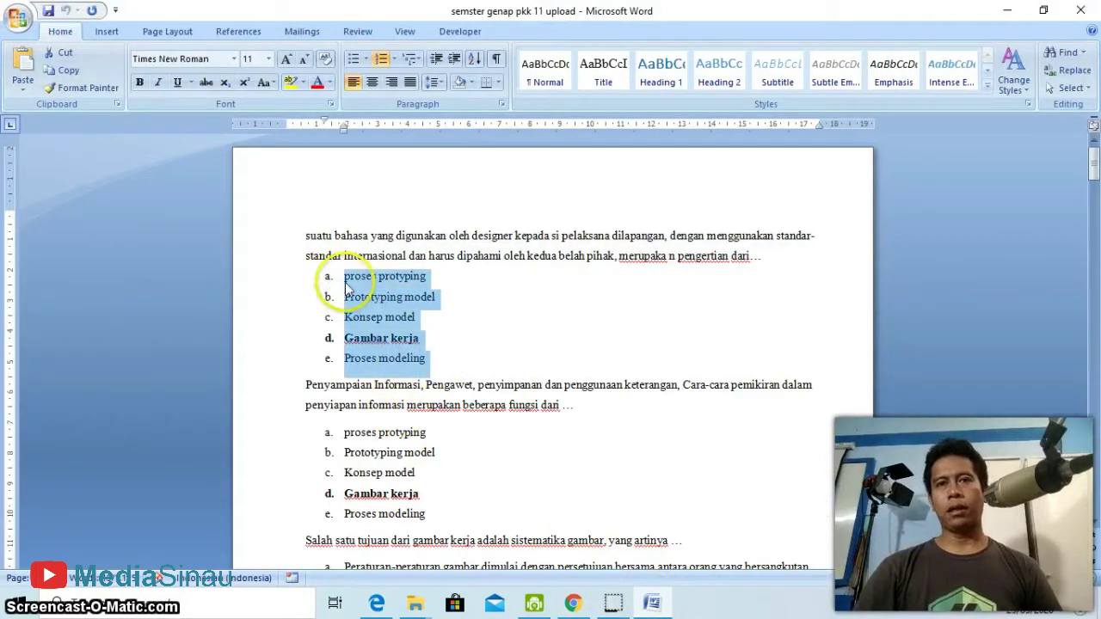
{"action": "right_click", "coordinate": [351, 293]}
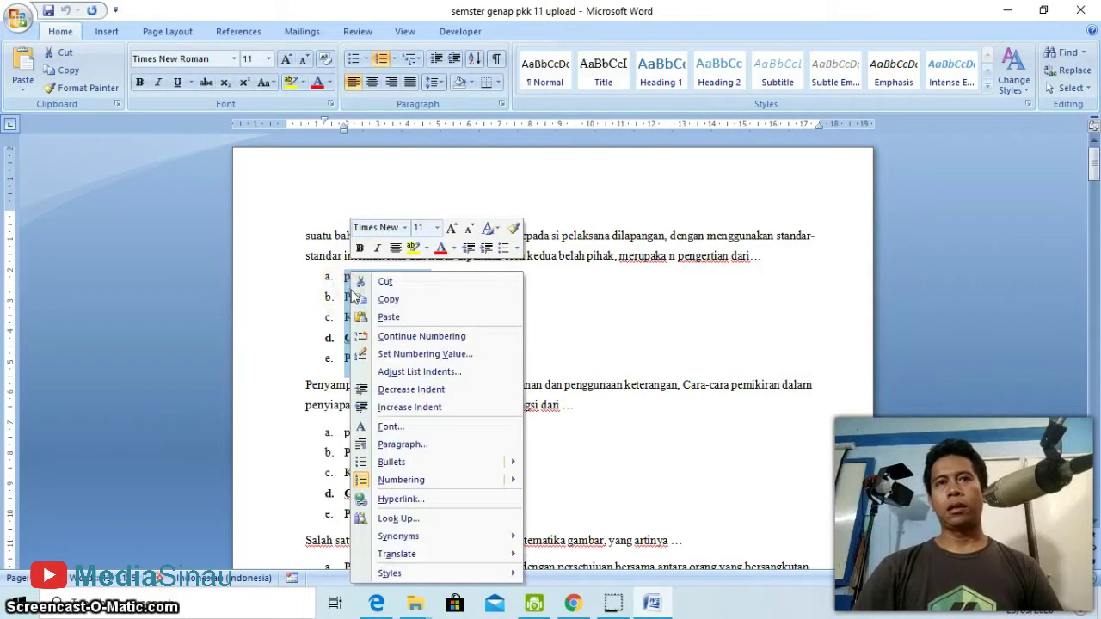
{"action": "left_click", "coordinate": [366, 297]}
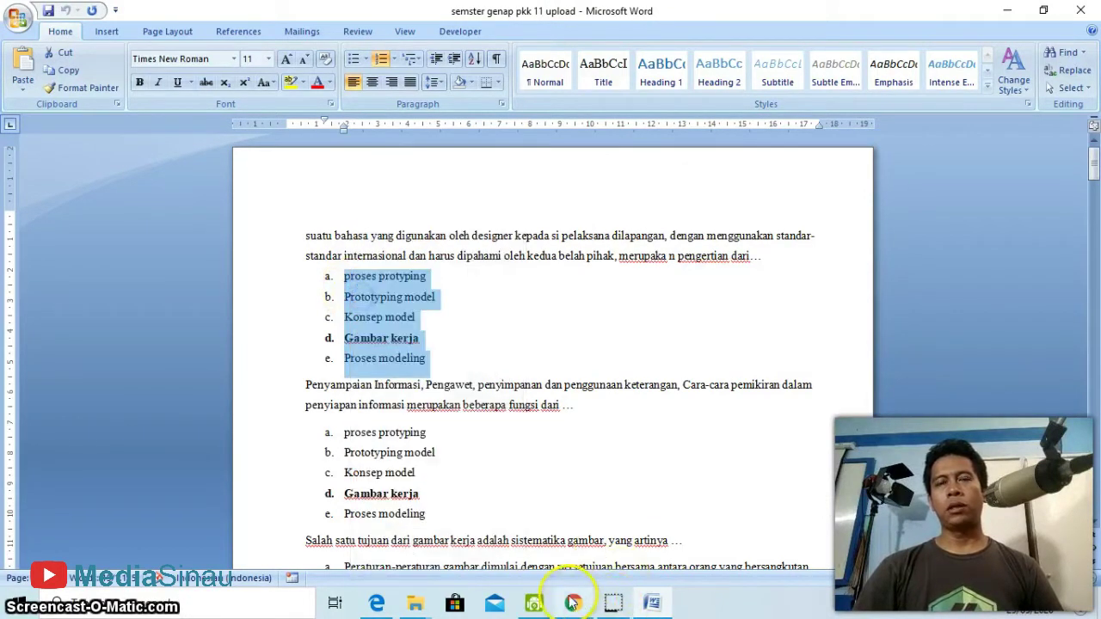
{"action": "left_click", "coordinate": [572, 602]}
{"action": "left_click", "coordinate": [241, 376]}
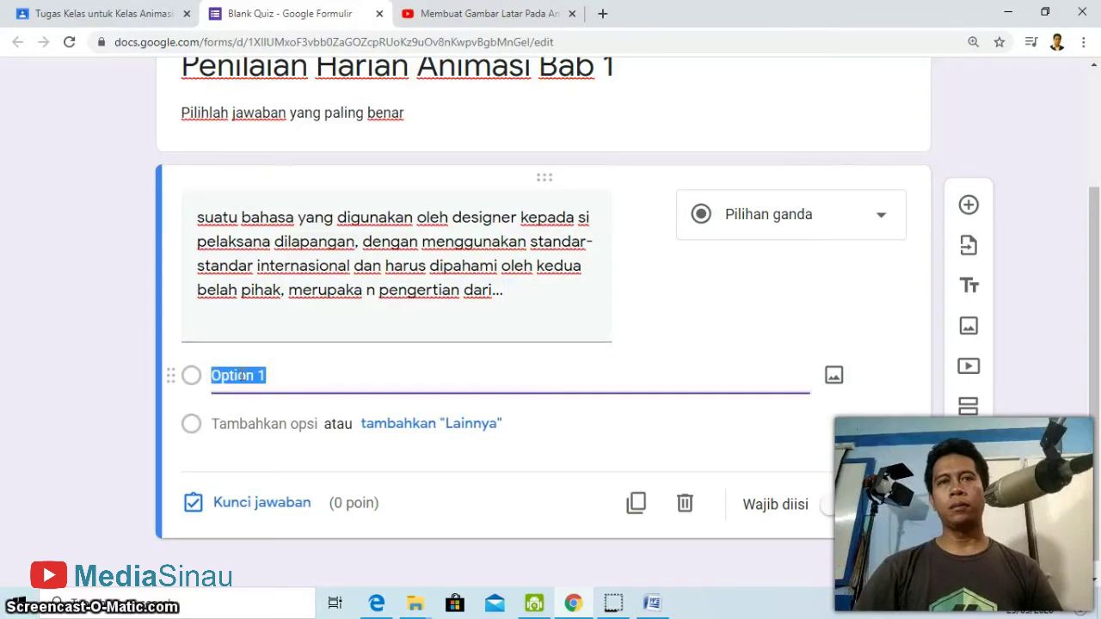
{"action": "right_click", "coordinate": [242, 376]}
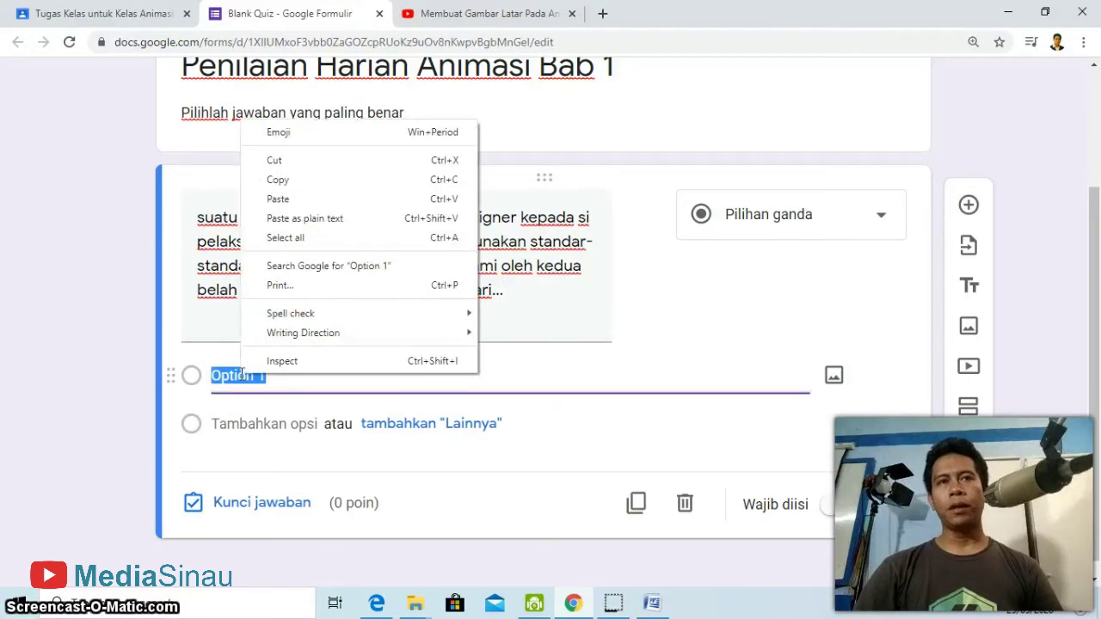
{"action": "left_click", "coordinate": [278, 200]}
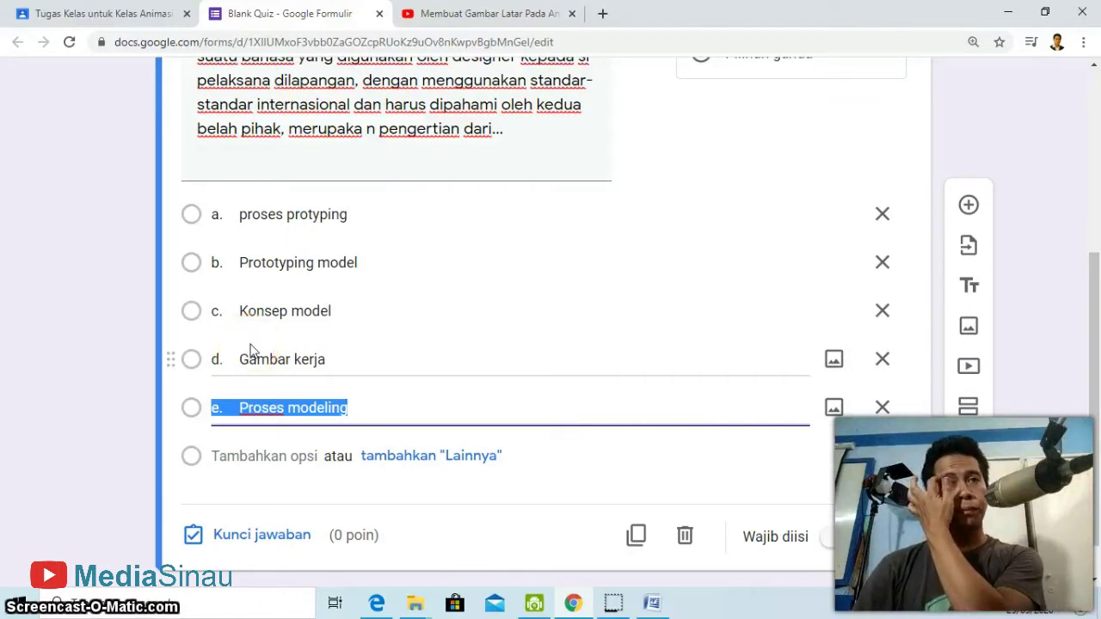
Remove the "a." and "b." prefixes from the options "proses protyping" and "Prototyping model".
{"action": "scroll", "coordinate": [275, 359], "scroll_direction": "down", "scroll_amount": 1}
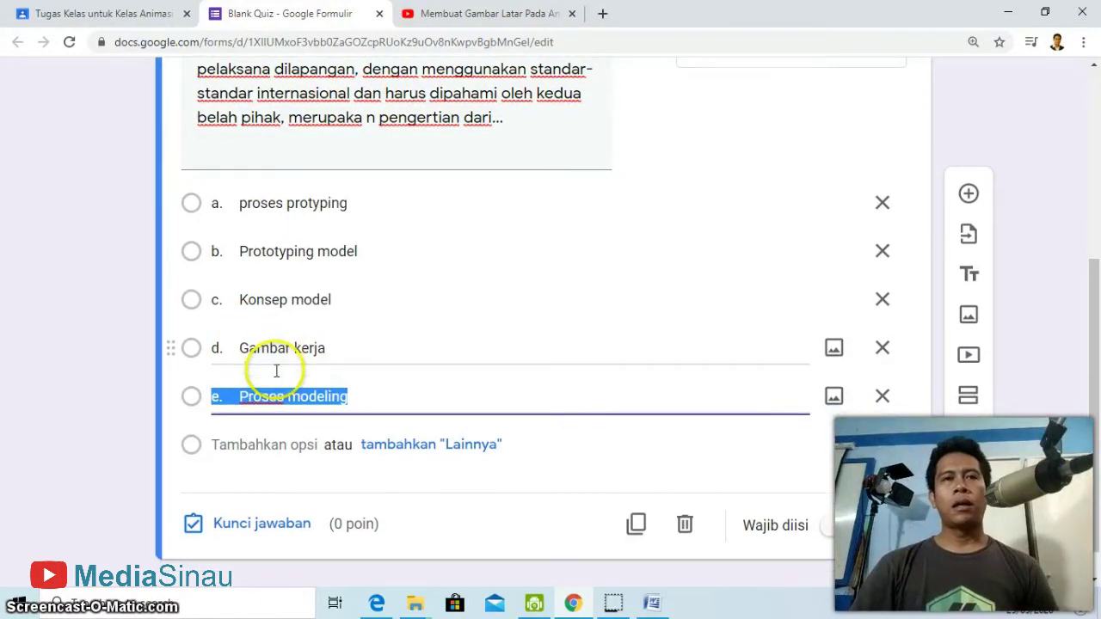
{"action": "left_click", "coordinate": [332, 312]}
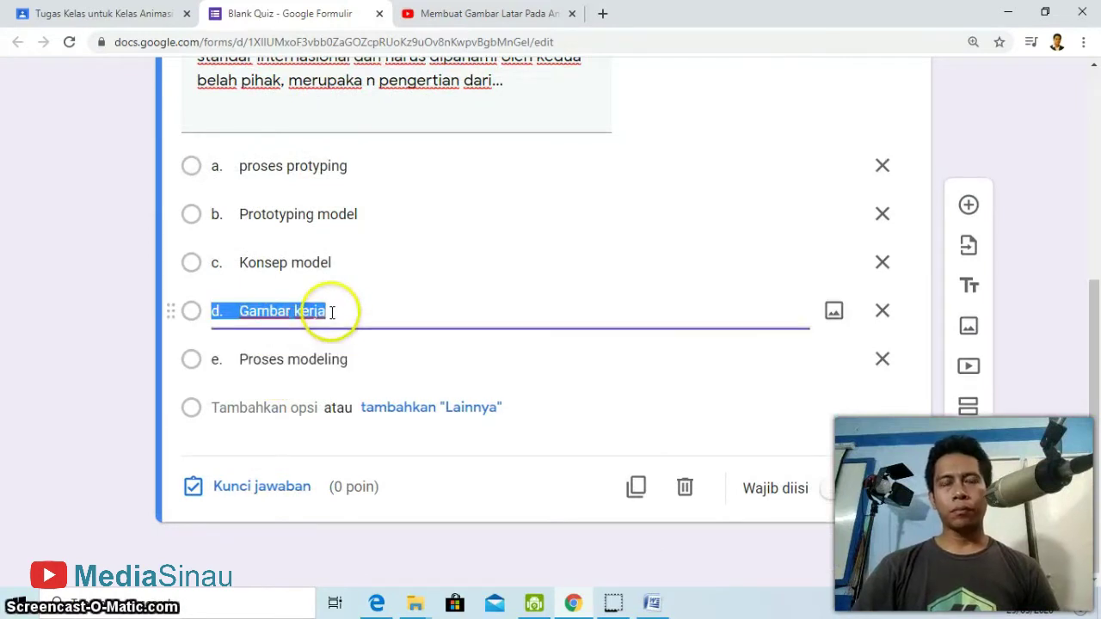
{"action": "left_click", "coordinate": [239, 169]}
{"action": "left_click", "coordinate": [239, 166]}
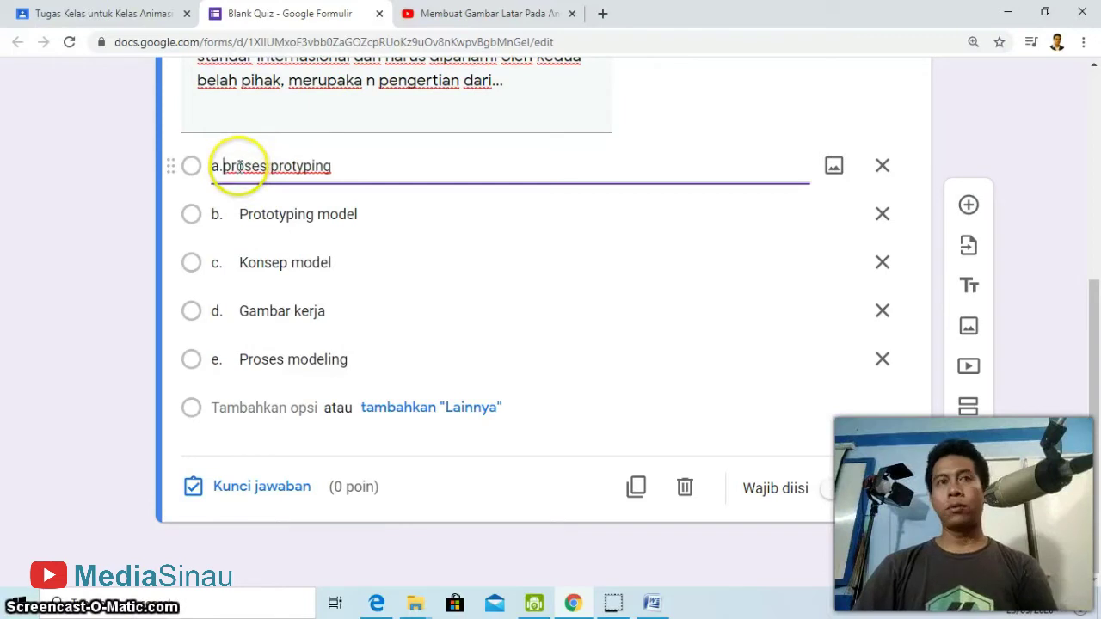
{"action": "key", "text": "BackSpace"}
{"action": "key", "text": "BackSpace"}
{"action": "left_click", "coordinate": [234, 214]}
{"action": "left_click", "coordinate": [238, 214]}
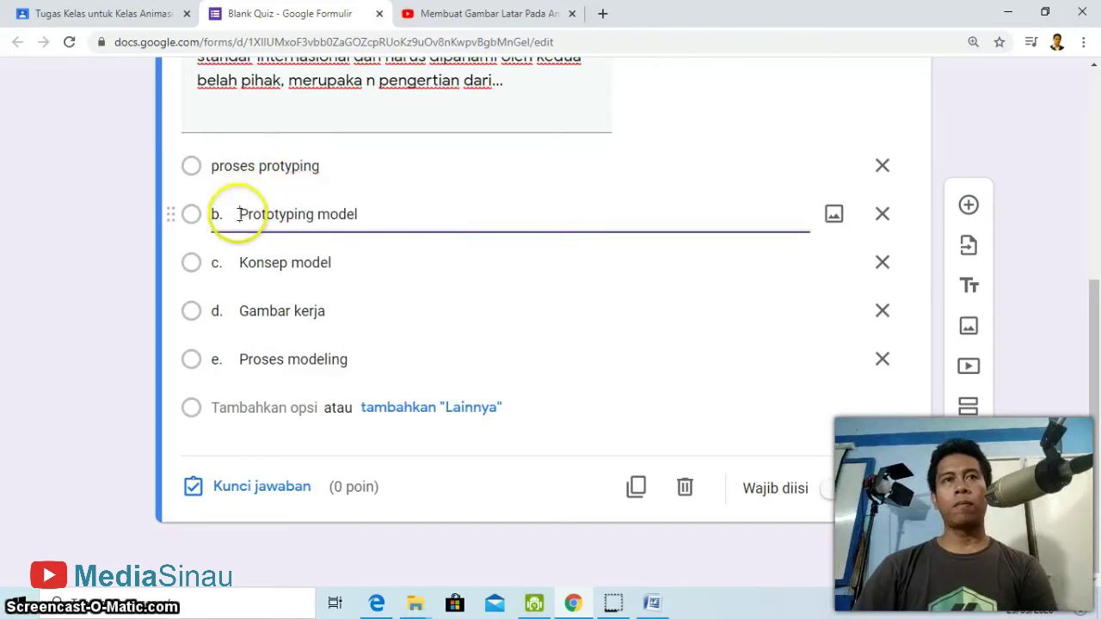
{"action": "key", "text": "BackSpace"}
Remove the "c.", "d." and "e." prefixes from the options "Konsep model", "Gambar kerja" and "Proses modeling".
{"action": "left_click", "coordinate": [238, 263]}
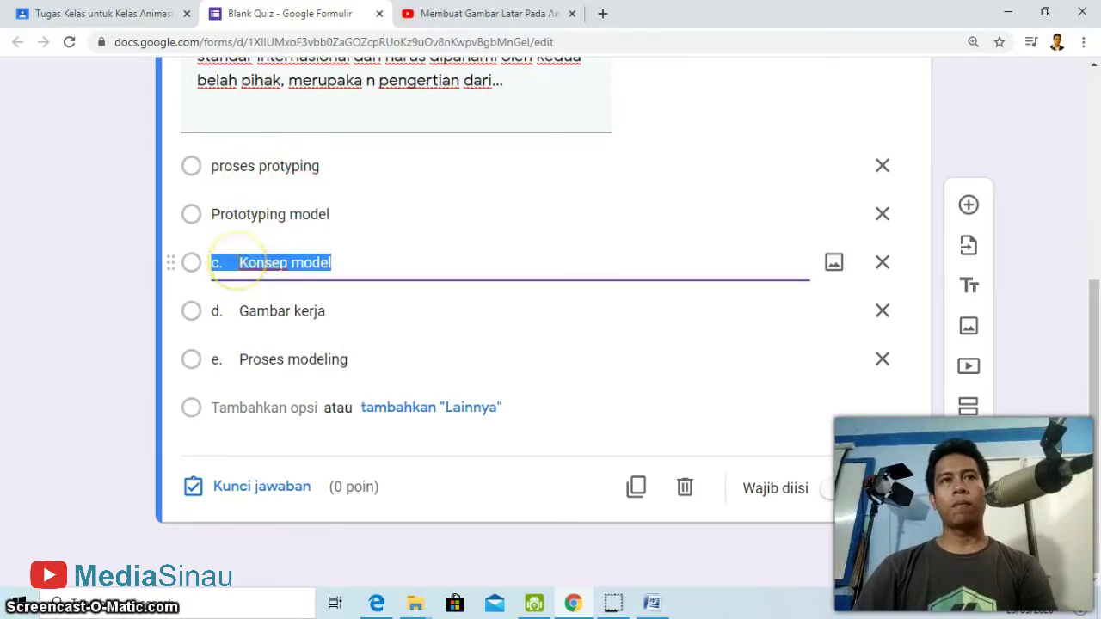
{"action": "left_click", "coordinate": [238, 262]}
{"action": "key", "text": "BackSpace"}
{"action": "left_click", "coordinate": [244, 310]}
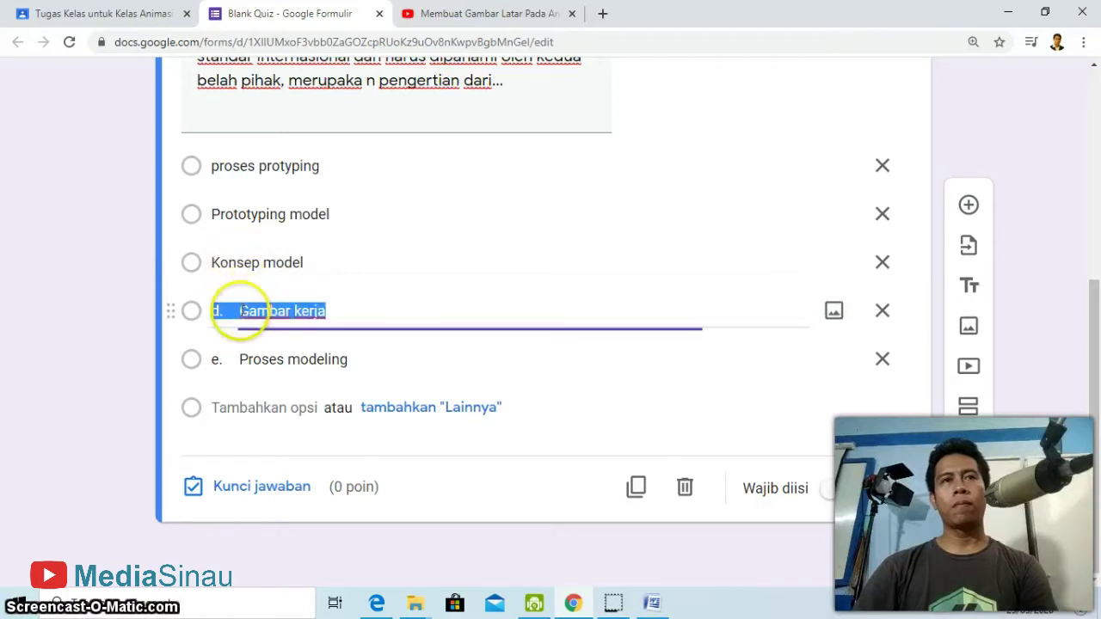
{"action": "left_click", "coordinate": [241, 314]}
{"action": "key", "text": "BackSpace"}
{"action": "left_click", "coordinate": [226, 358]}
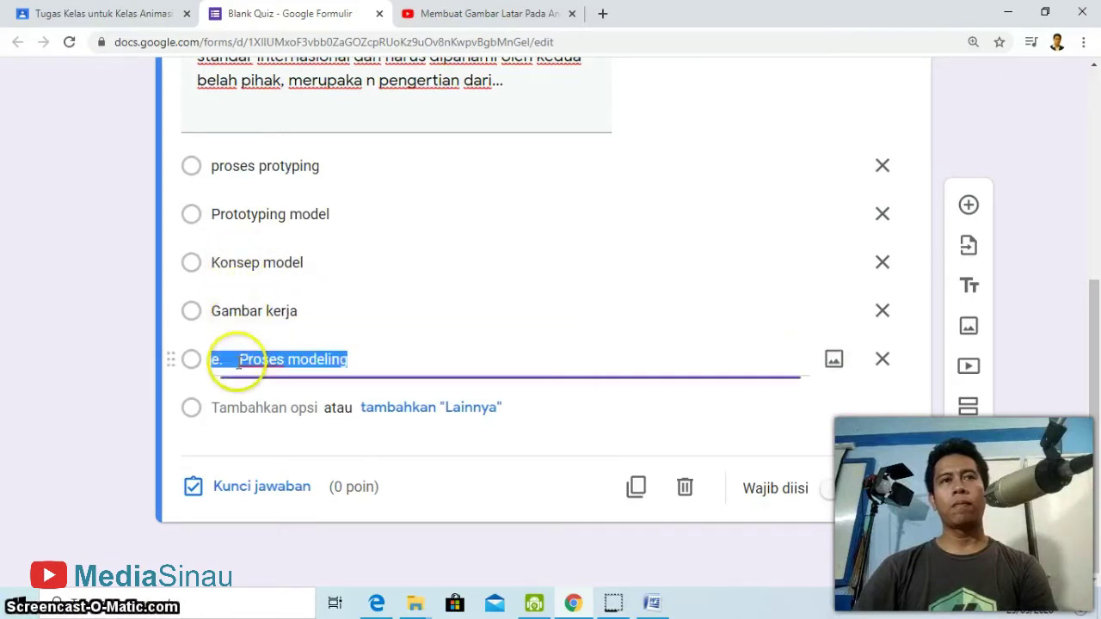
{"action": "left_click", "coordinate": [238, 359]}
{"action": "key", "text": "BackSpace"}
{"action": "key", "text": "BackSpace"}
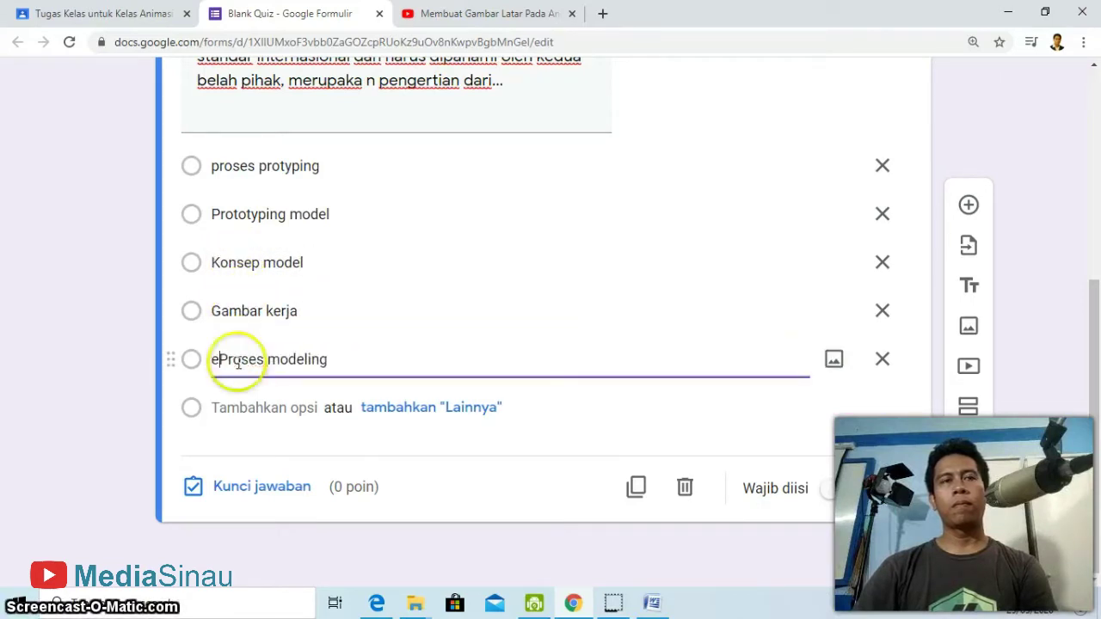
{"action": "key", "text": "BackSpace"}
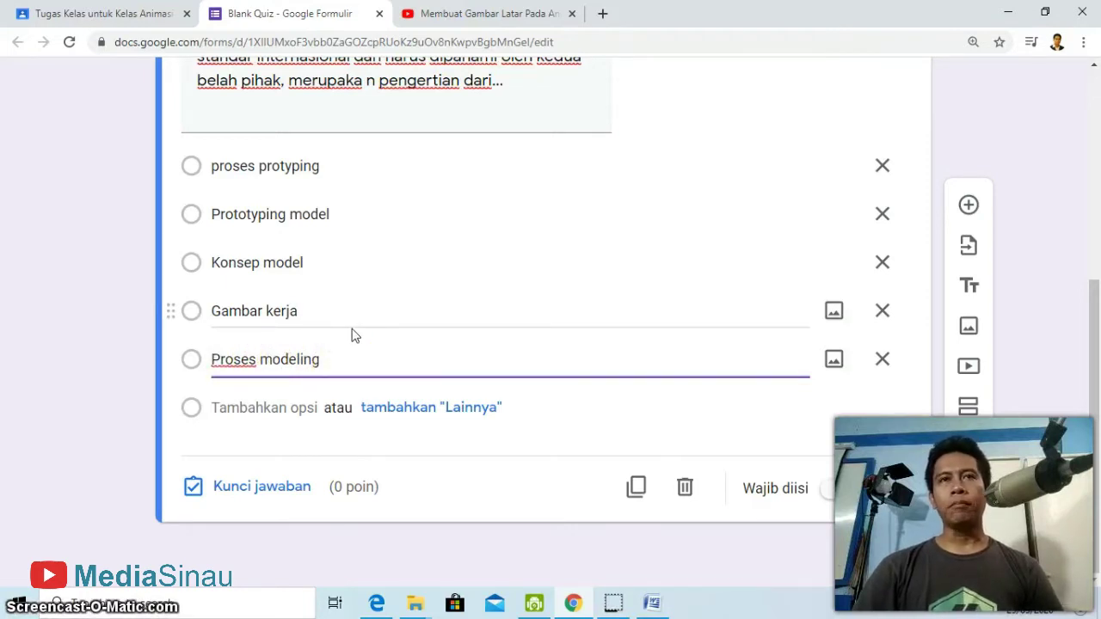
Check the first question's bold answer in the Word document and mark "Gambar kerja" as correct in the quiz question's answer key.
{"action": "scroll", "coordinate": [355, 335], "scroll_direction": "up", "scroll_amount": 1}
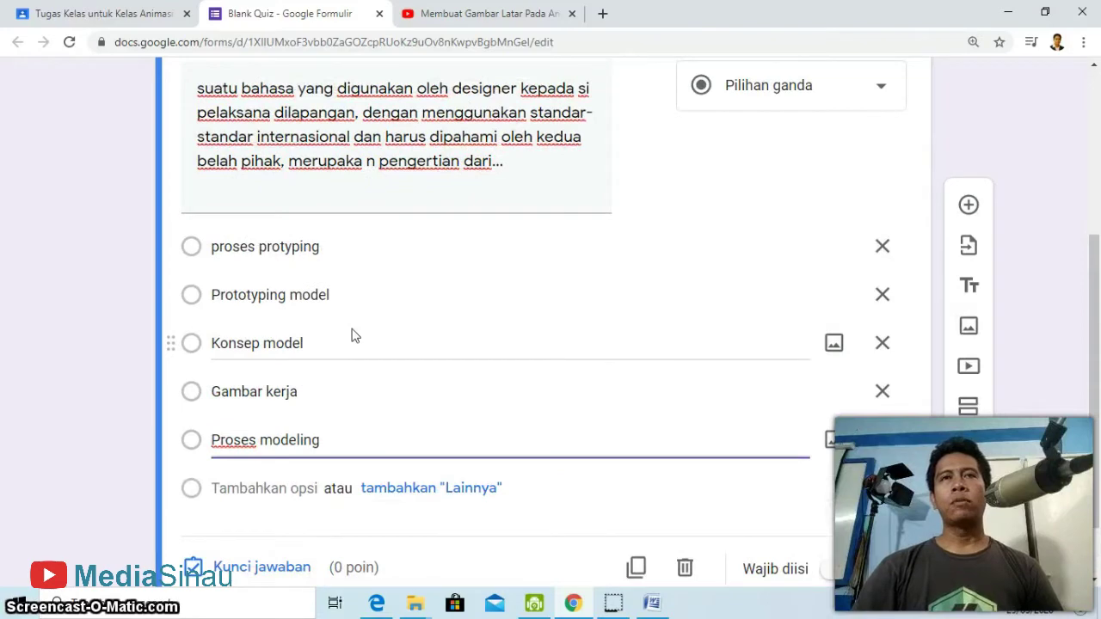
{"action": "scroll", "coordinate": [355, 336], "scroll_direction": "up", "scroll_amount": 1}
{"action": "scroll", "coordinate": [352, 329], "scroll_direction": "up", "scroll_amount": 2}
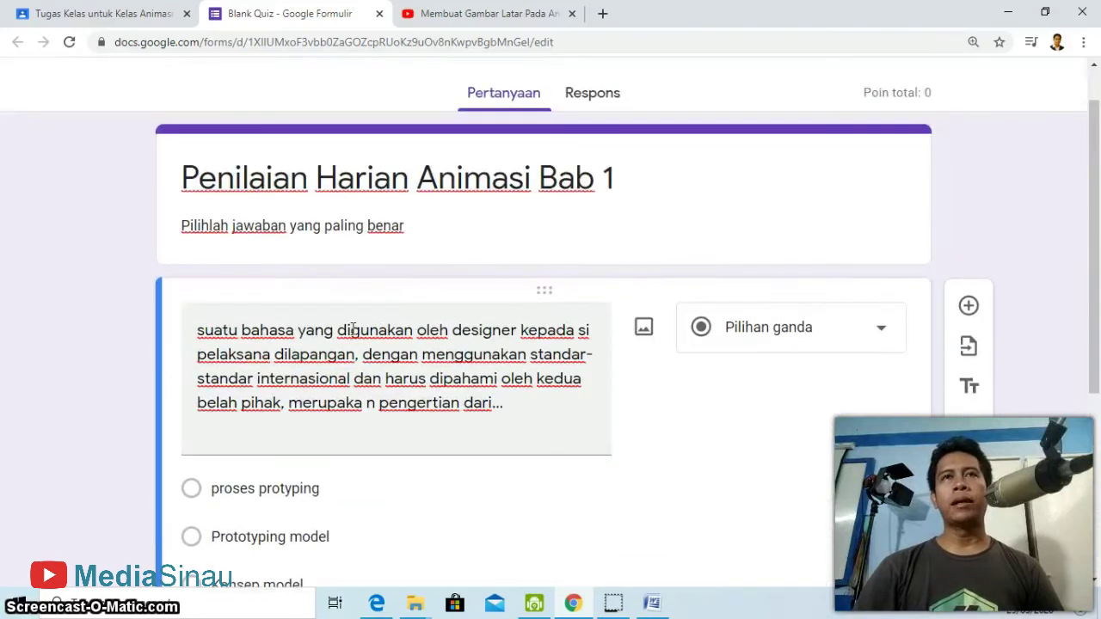
{"action": "scroll", "coordinate": [355, 336], "scroll_direction": "down", "scroll_amount": 4}
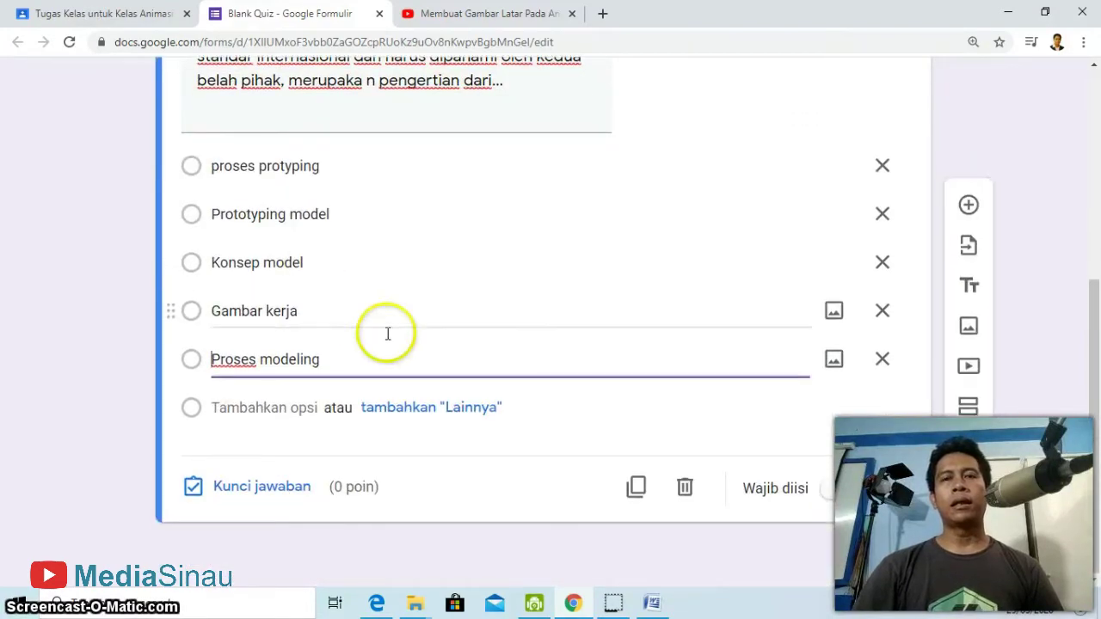
{"action": "left_click", "coordinate": [653, 600]}
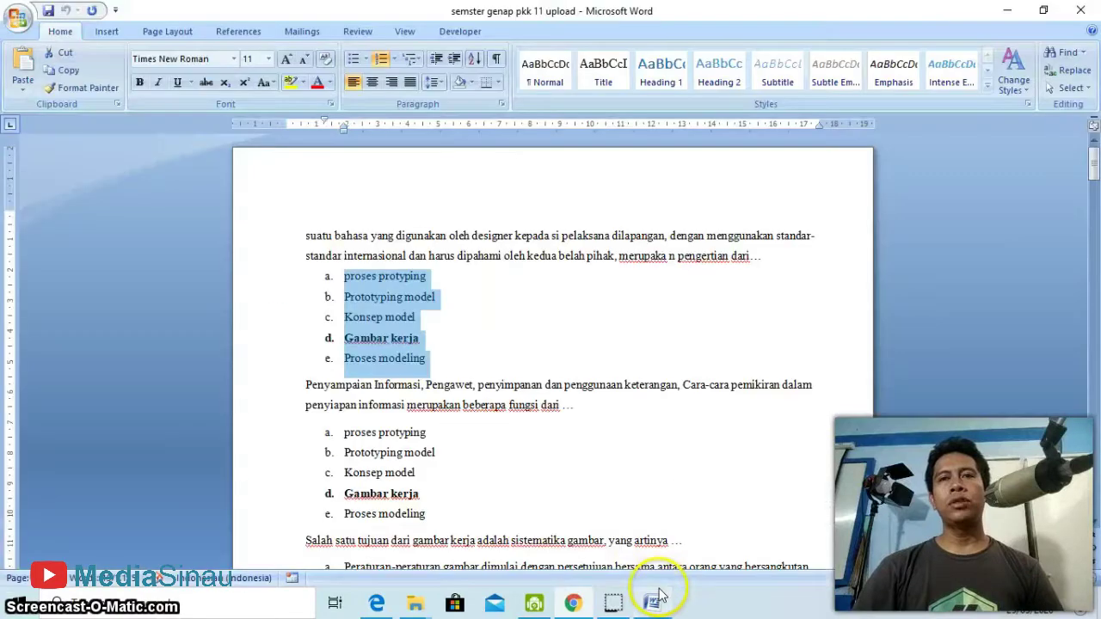
{"action": "left_click", "coordinate": [376, 341]}
{"action": "left_click", "coordinate": [573, 603]}
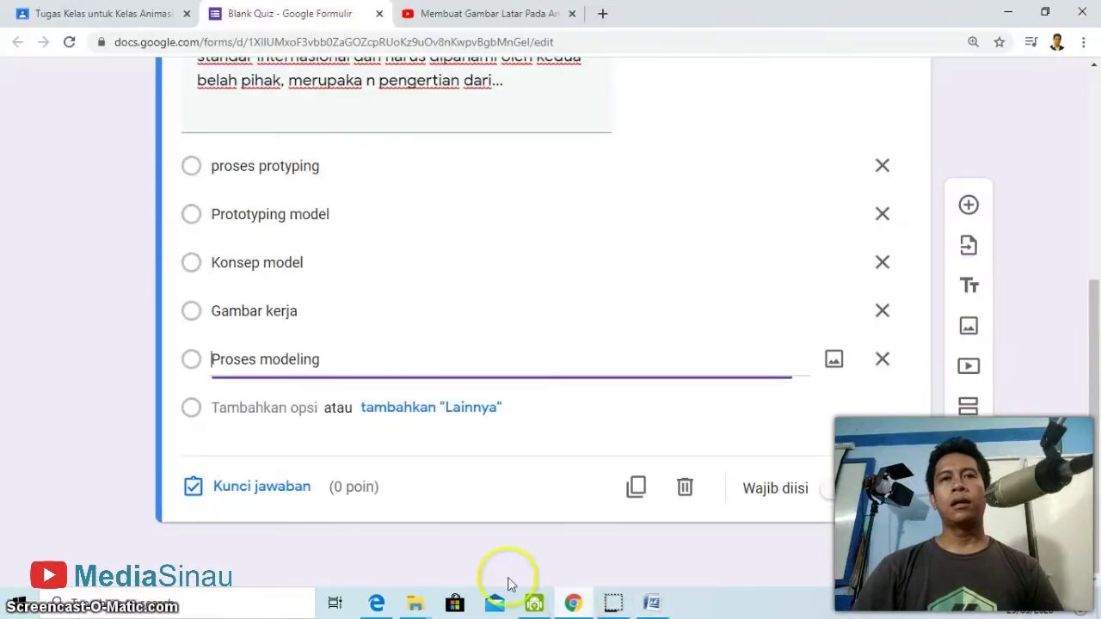
{"action": "left_click", "coordinate": [261, 488]}
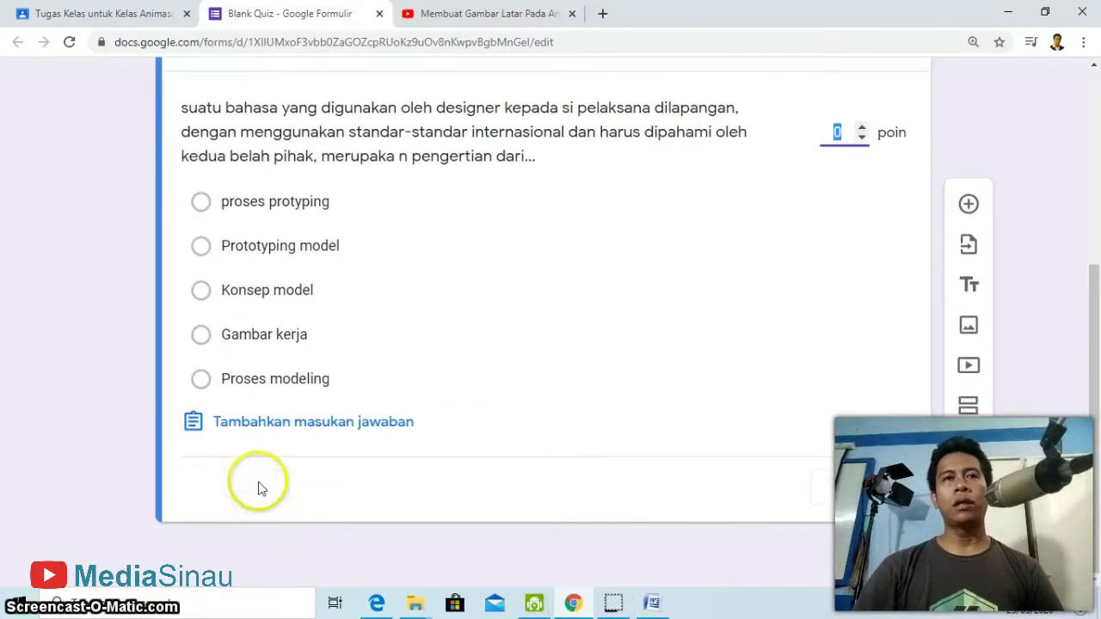
{"action": "left_click", "coordinate": [203, 343]}
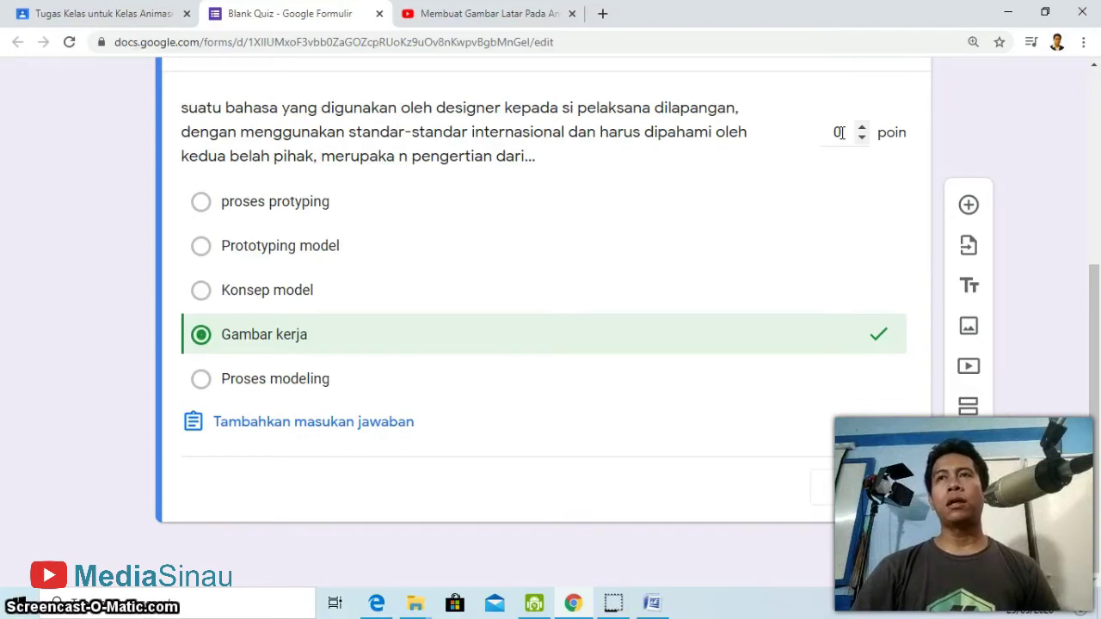
Set the first question's score to 5 points and finish its answer key.
{"action": "left_click", "coordinate": [840, 132]}
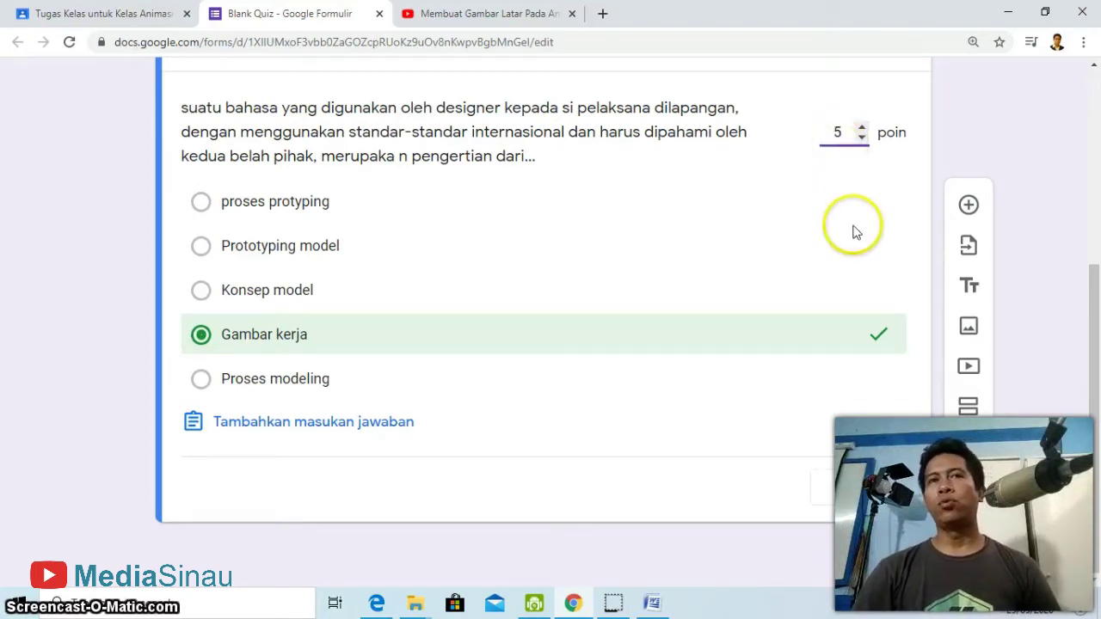
{"action": "scroll", "coordinate": [611, 332], "scroll_direction": "up", "scroll_amount": 1}
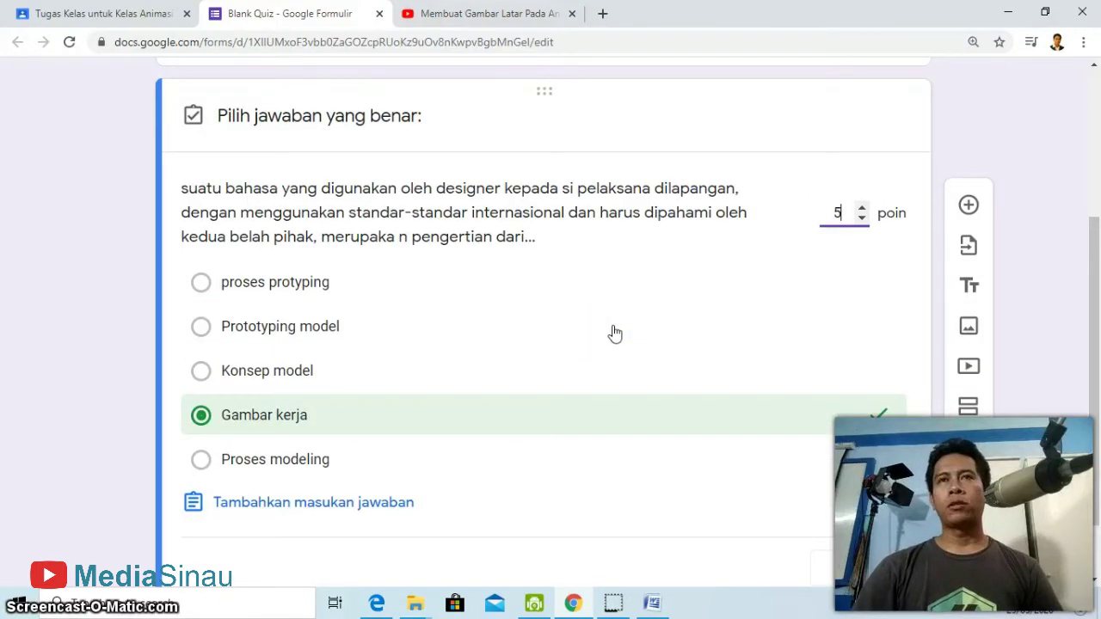
{"action": "scroll", "coordinate": [614, 334], "scroll_direction": "down", "scroll_amount": 1}
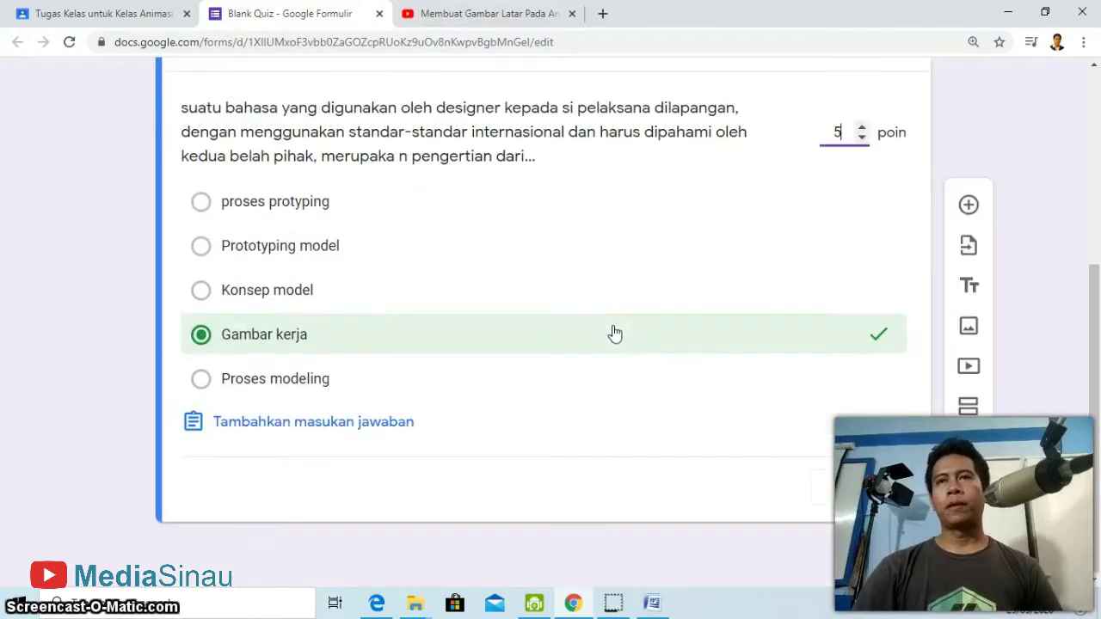
{"action": "scroll", "coordinate": [614, 333], "scroll_direction": "up", "scroll_amount": 2}
{"action": "scroll", "coordinate": [614, 332], "scroll_direction": "down", "scroll_amount": 2}
{"action": "left_click", "coordinate": [835, 486]}
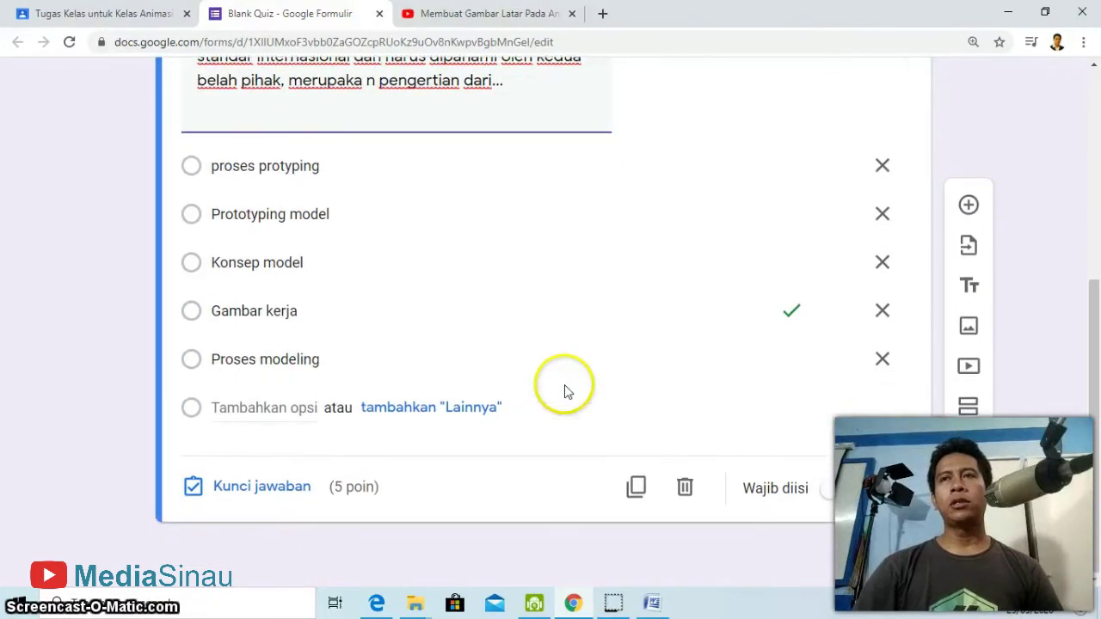
Add a new Pilihan ganda question below the first question.
{"action": "scroll", "coordinate": [564, 385], "scroll_direction": "up", "scroll_amount": 1}
{"action": "scroll", "coordinate": [703, 382], "scroll_direction": "down", "scroll_amount": 1}
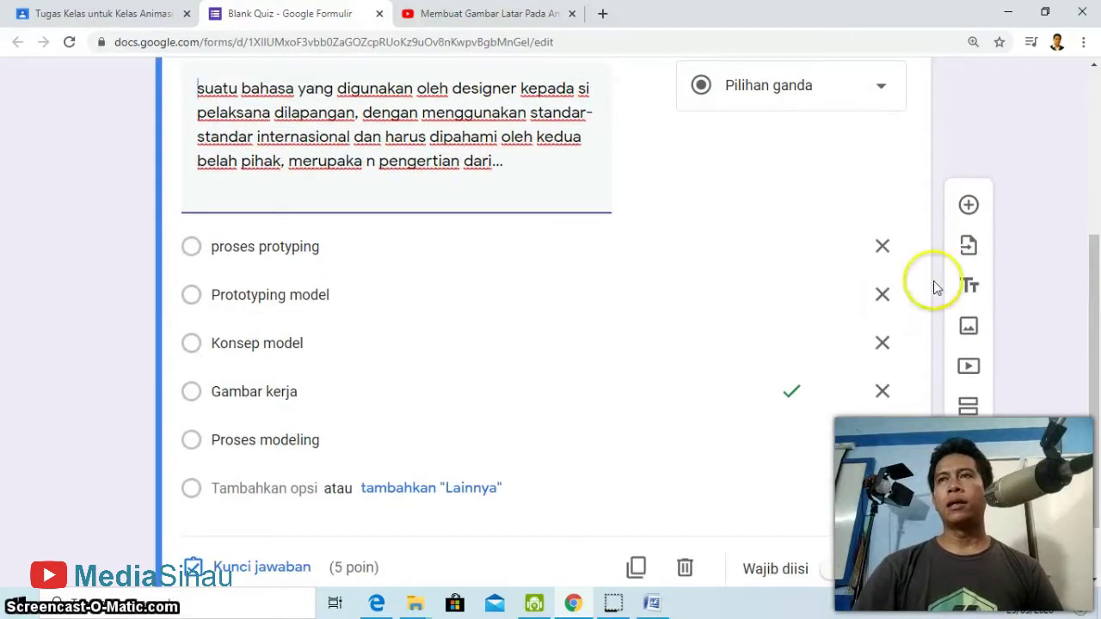
{"action": "left_click", "coordinate": [970, 206]}
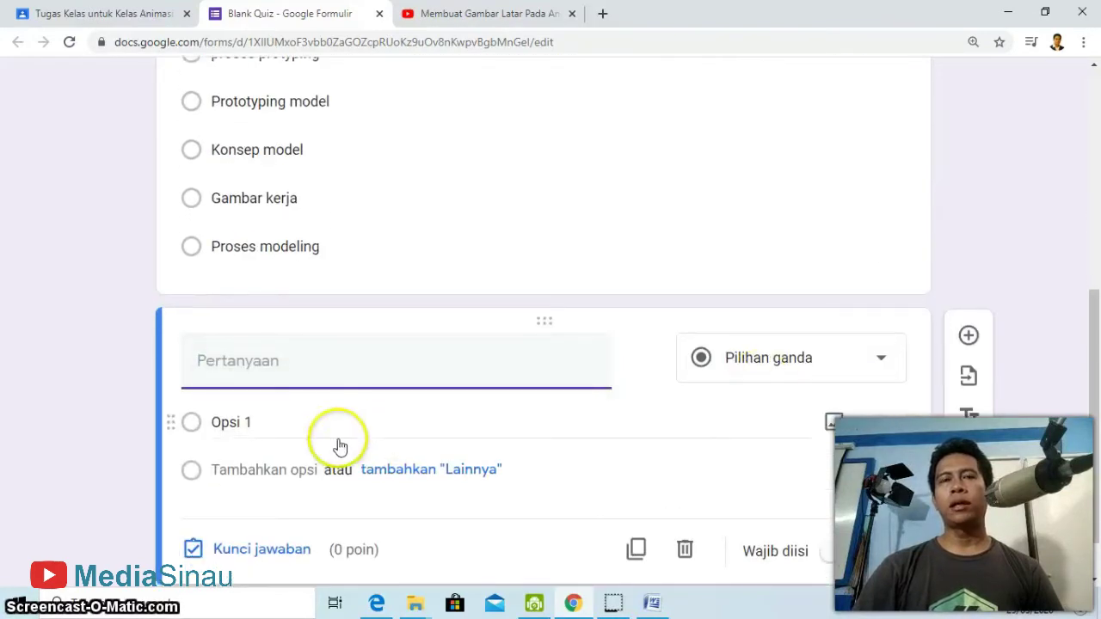
{"action": "scroll", "coordinate": [387, 481], "scroll_direction": "down", "scroll_amount": 1}
Copy the second question's text, "Penyampaian Informasi, Pengawet, penyimpanan…", from the Word document and paste it into the new quiz question.
{"action": "left_click", "coordinate": [652, 604]}
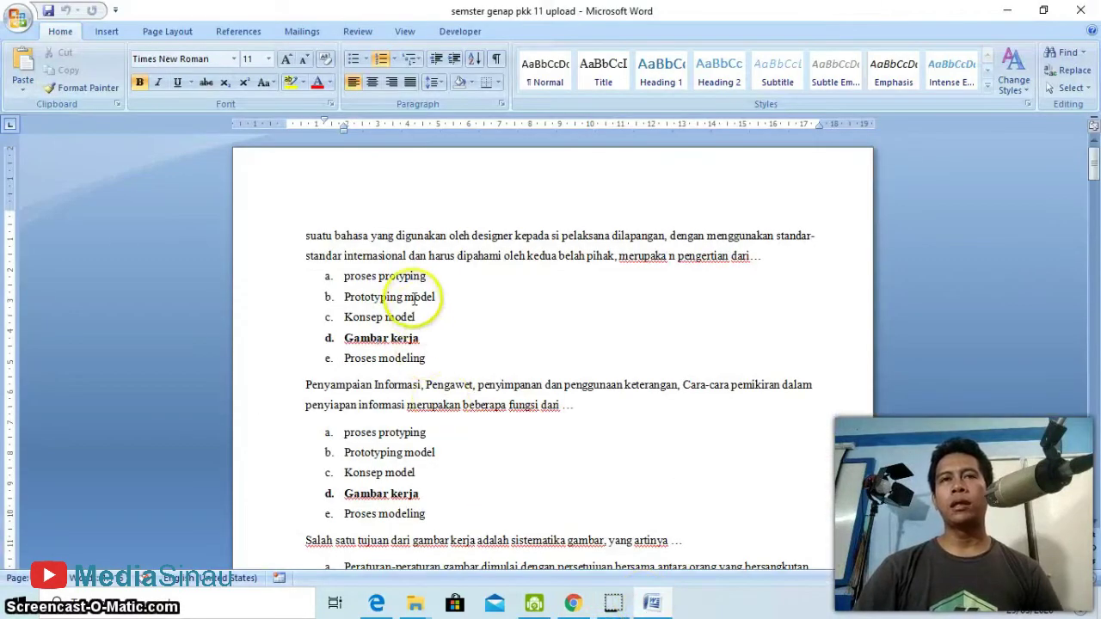
{"action": "left_click_drag", "start_coordinate": [768, 262], "coordinate": [331, 247]}
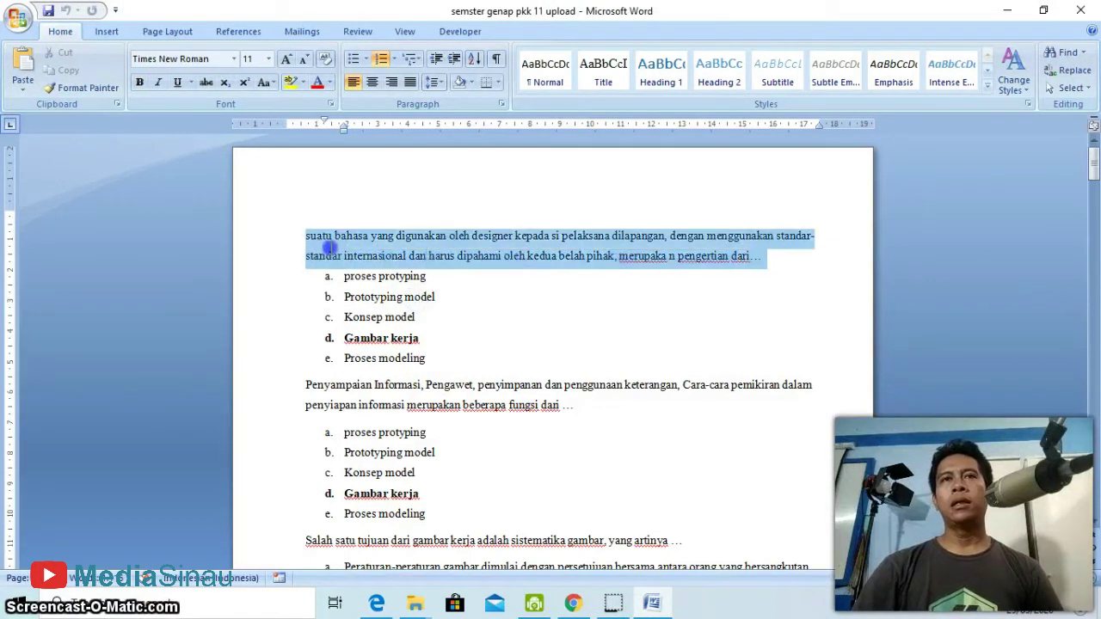
{"action": "left_click_drag", "start_coordinate": [582, 399], "coordinate": [312, 392]}
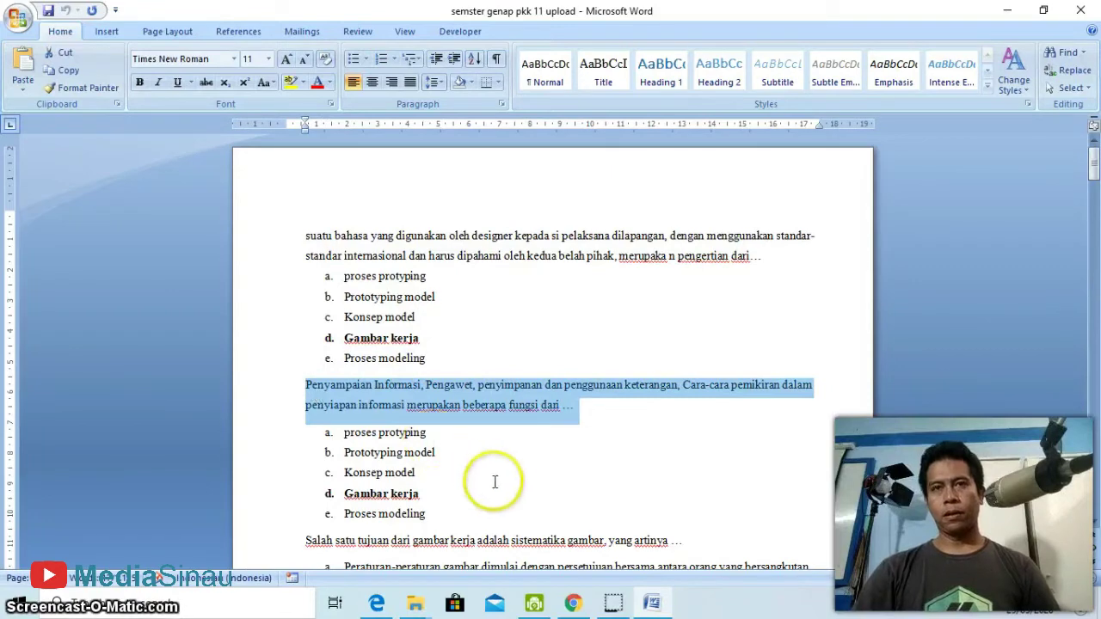
{"action": "right_click", "coordinate": [476, 415]}
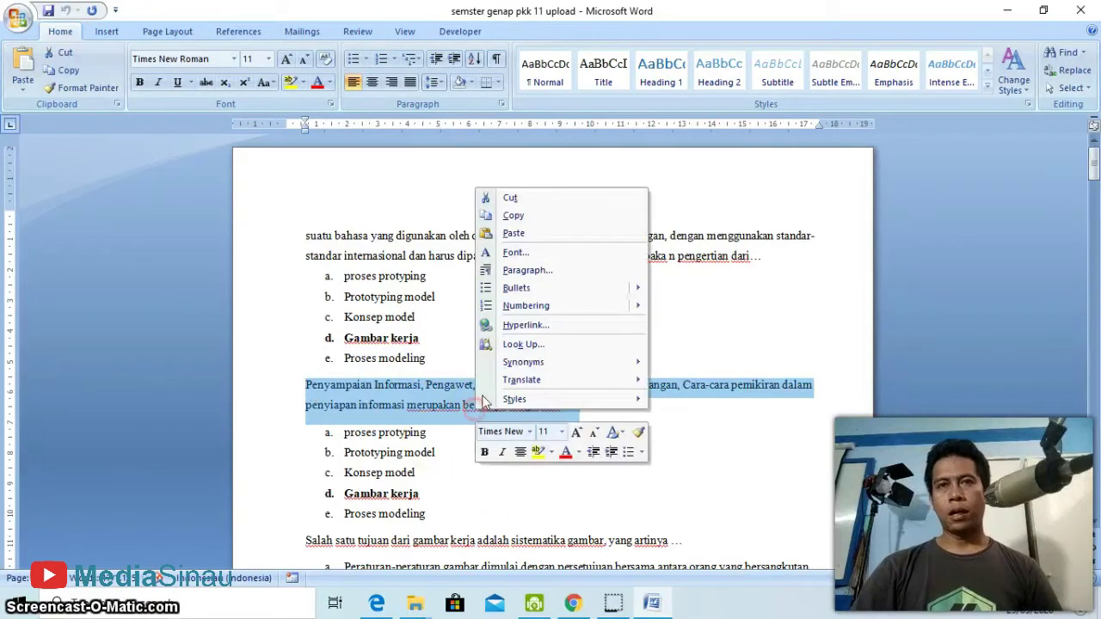
{"action": "left_click", "coordinate": [514, 216]}
{"action": "left_click", "coordinate": [556, 606]}
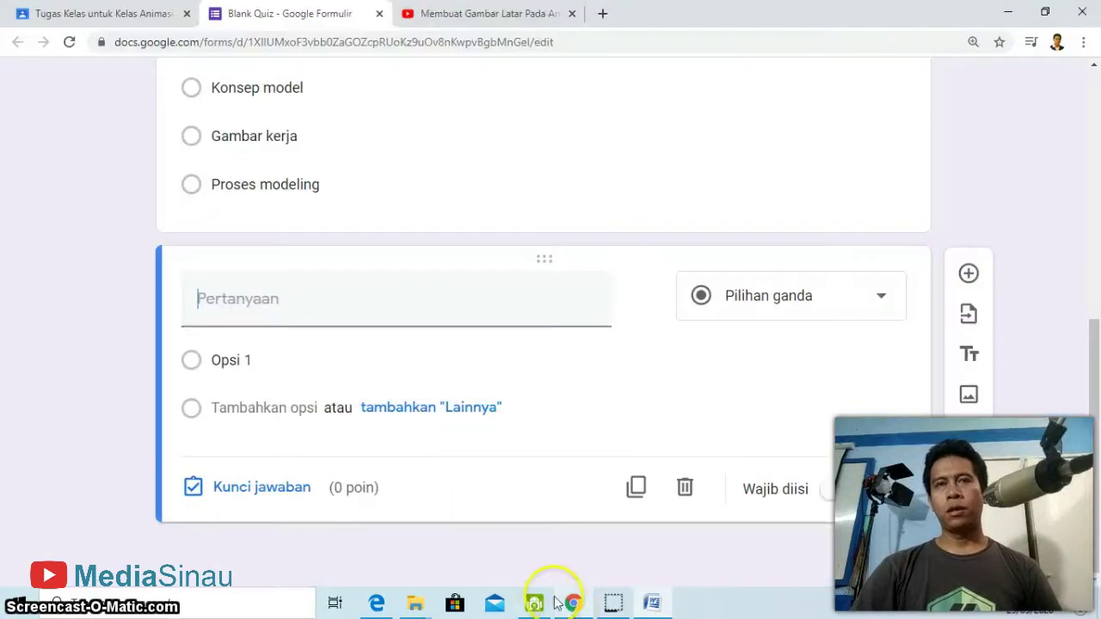
{"action": "right_click", "coordinate": [284, 314]}
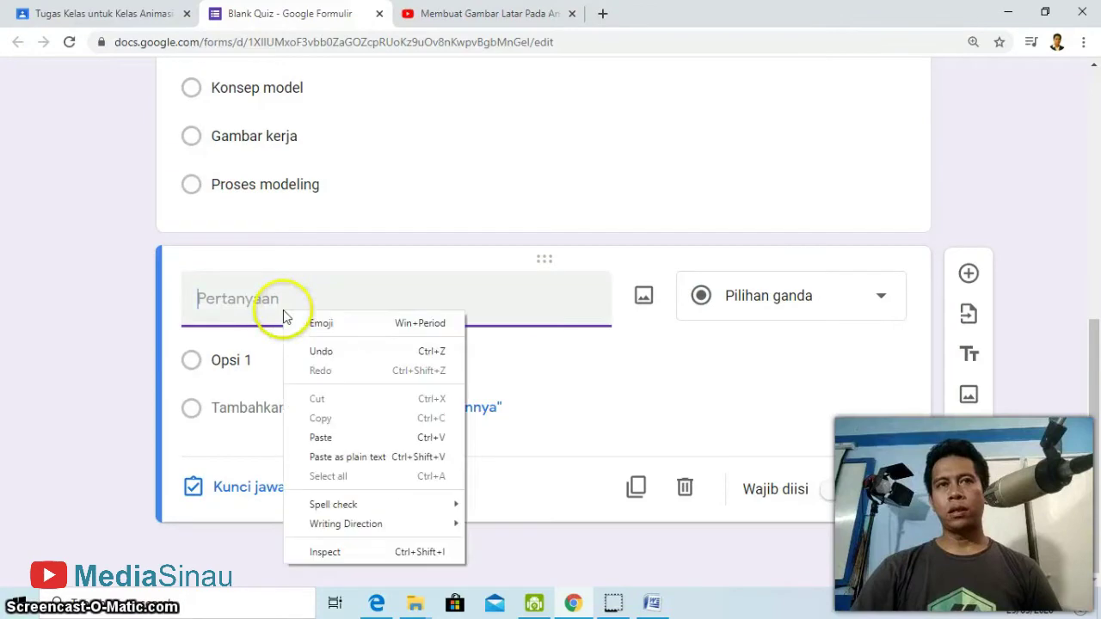
{"action": "left_click", "coordinate": [327, 437]}
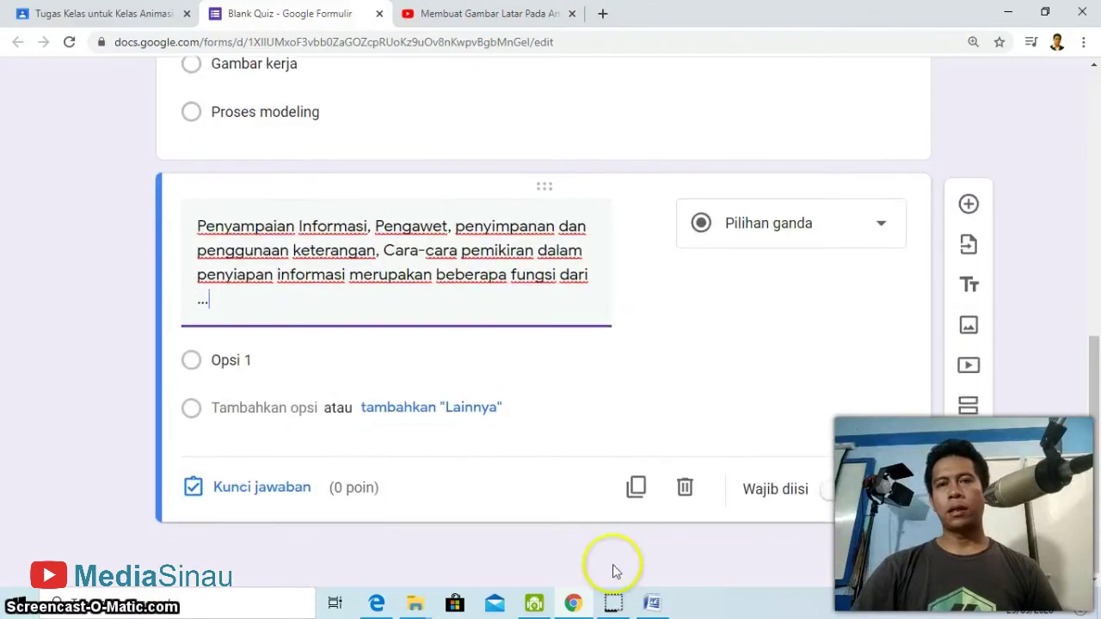
Remove the list letters from the second question's five answer options in the Word document and select the options for copying.
{"action": "left_click", "coordinate": [651, 603]}
{"action": "left_click", "coordinate": [461, 456]}
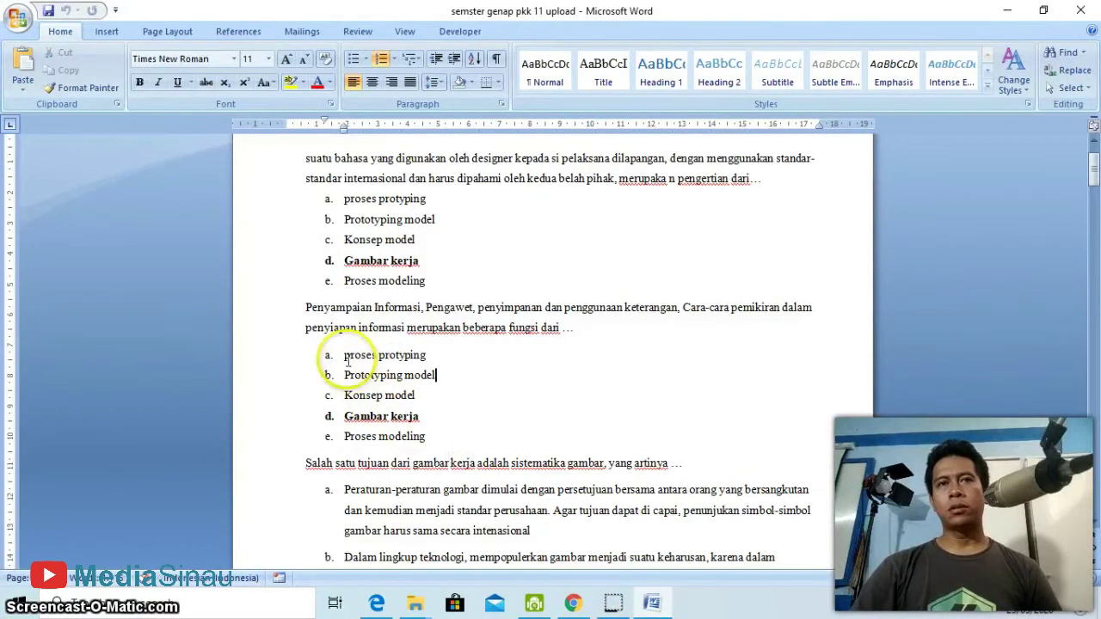
{"action": "left_click", "coordinate": [344, 356]}
{"action": "key", "text": "BackSpace"}
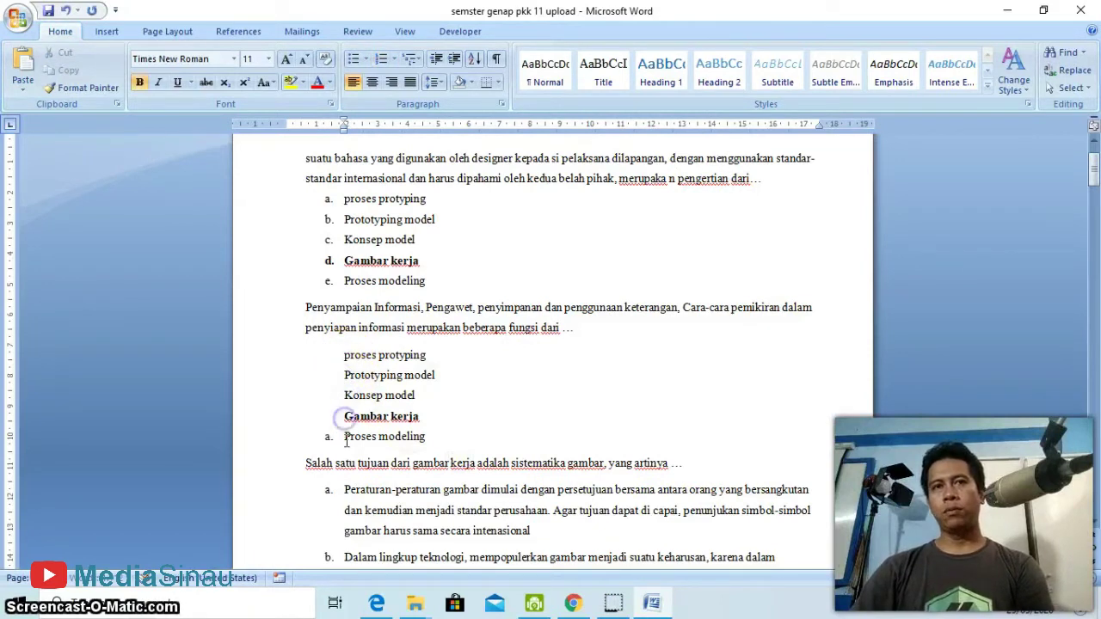
{"action": "left_click_drag", "start_coordinate": [437, 437], "coordinate": [357, 360]}
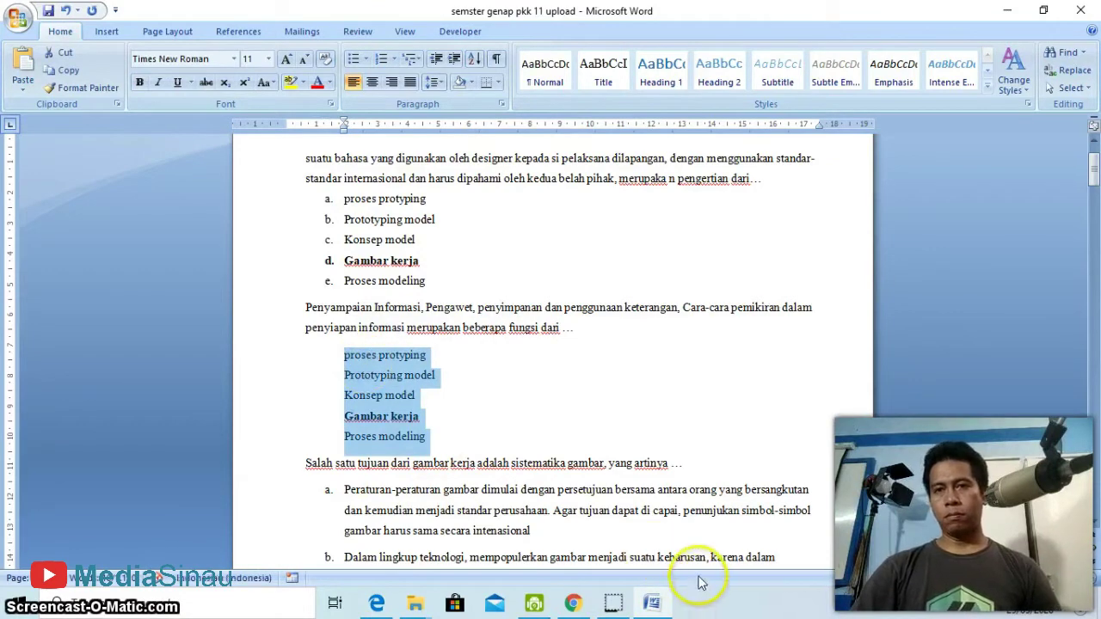
Paste the five answers, from "proses protyping" to "Proses modeling", as the second quiz question's options in Google Forms.
{"action": "left_click", "coordinate": [573, 603]}
{"action": "left_click", "coordinate": [236, 359]}
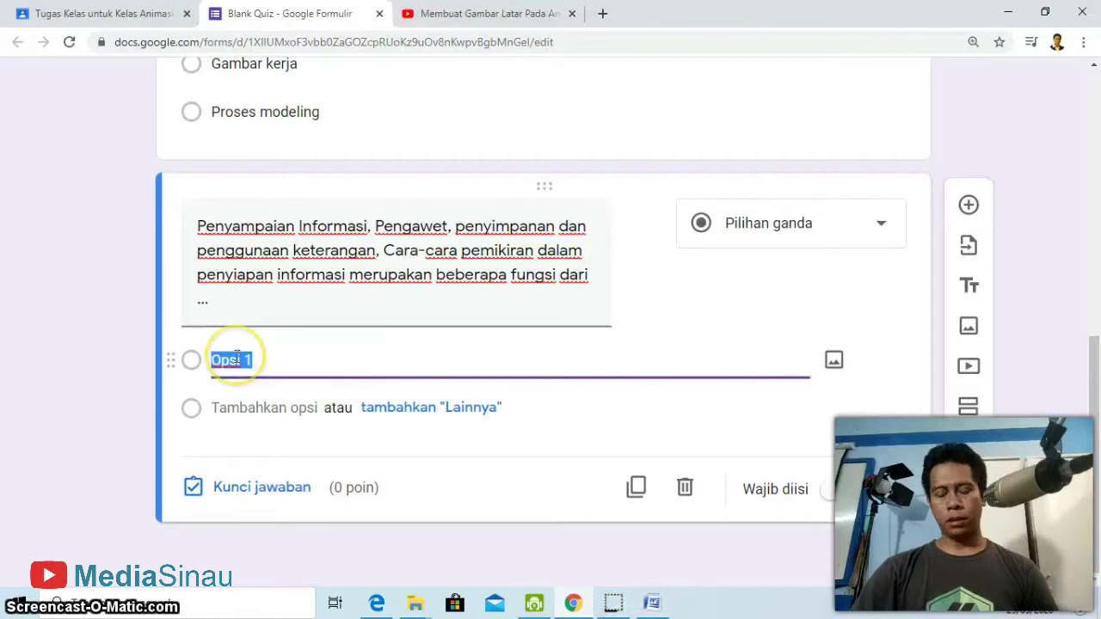
{"action": "right_click", "coordinate": [237, 359]}
{"action": "left_click", "coordinate": [273, 182]}
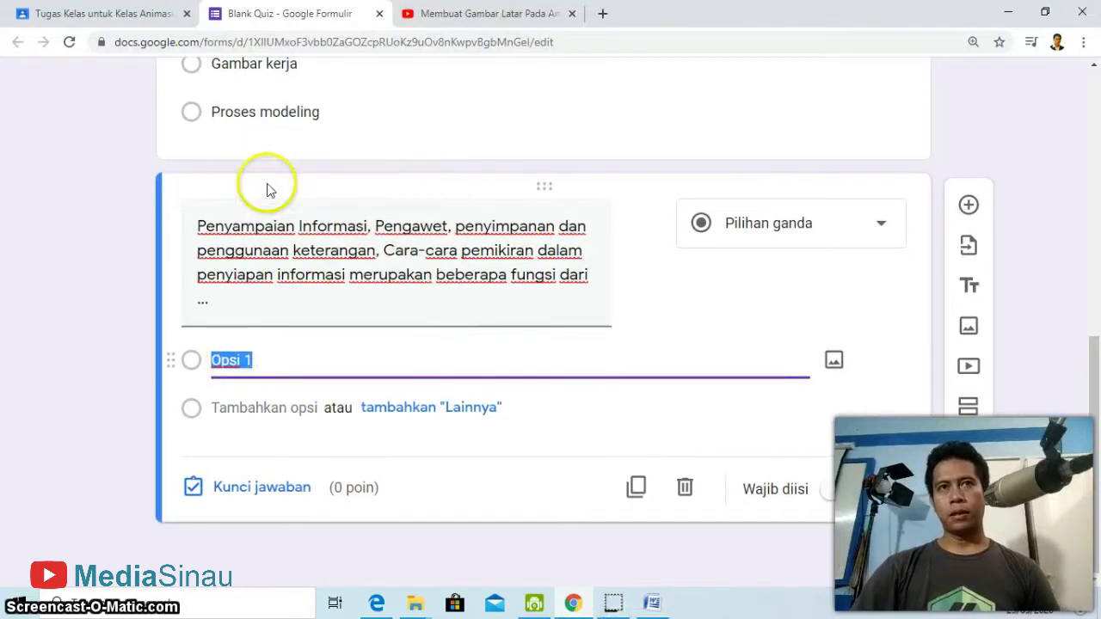
{"action": "scroll", "coordinate": [377, 430], "scroll_direction": "down", "scroll_amount": 1}
{"action": "scroll", "coordinate": [378, 430], "scroll_direction": "down", "scroll_amount": 1}
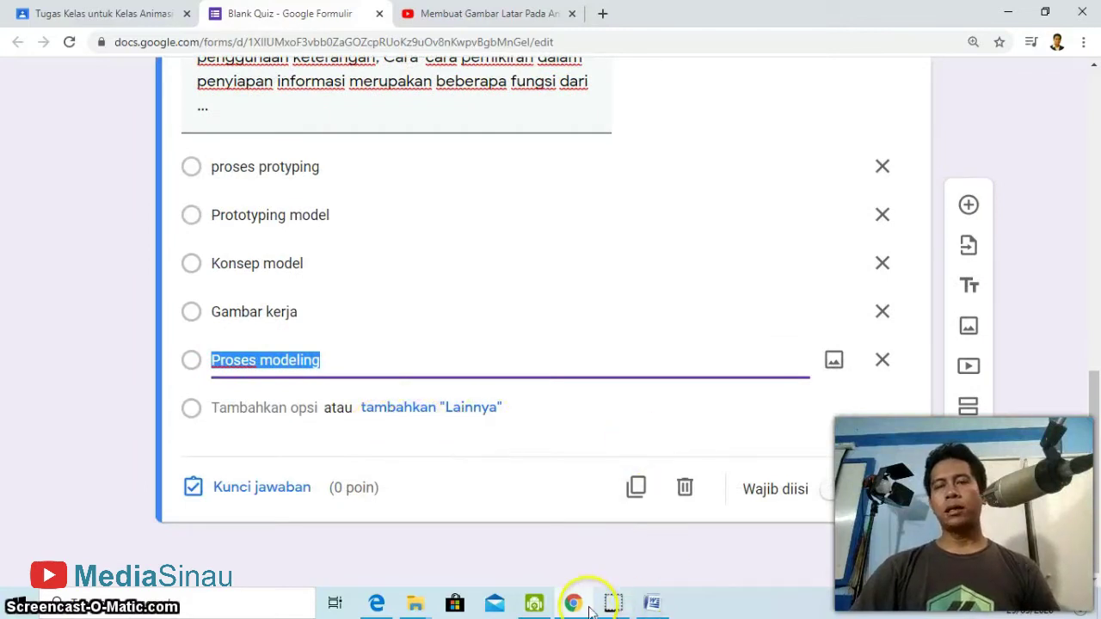
Check the second question's bold answer in the Word document and mark "Gambar kerja" as correct in its quiz answer key.
{"action": "mouse_move", "coordinate": [573, 600]}
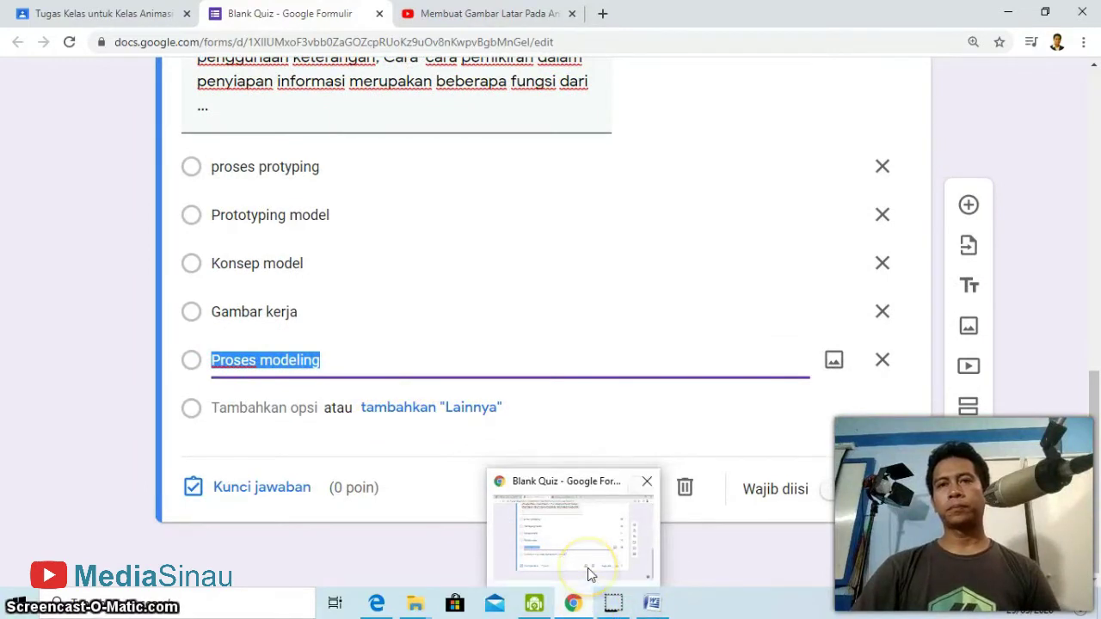
{"action": "left_click", "coordinate": [651, 606]}
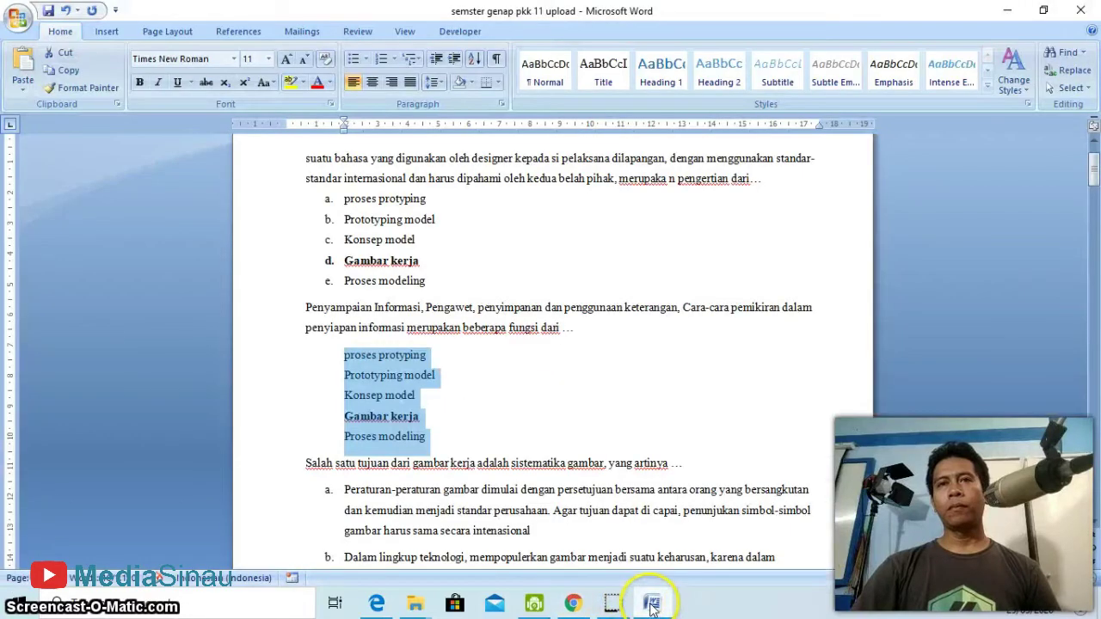
{"action": "left_click", "coordinate": [437, 420]}
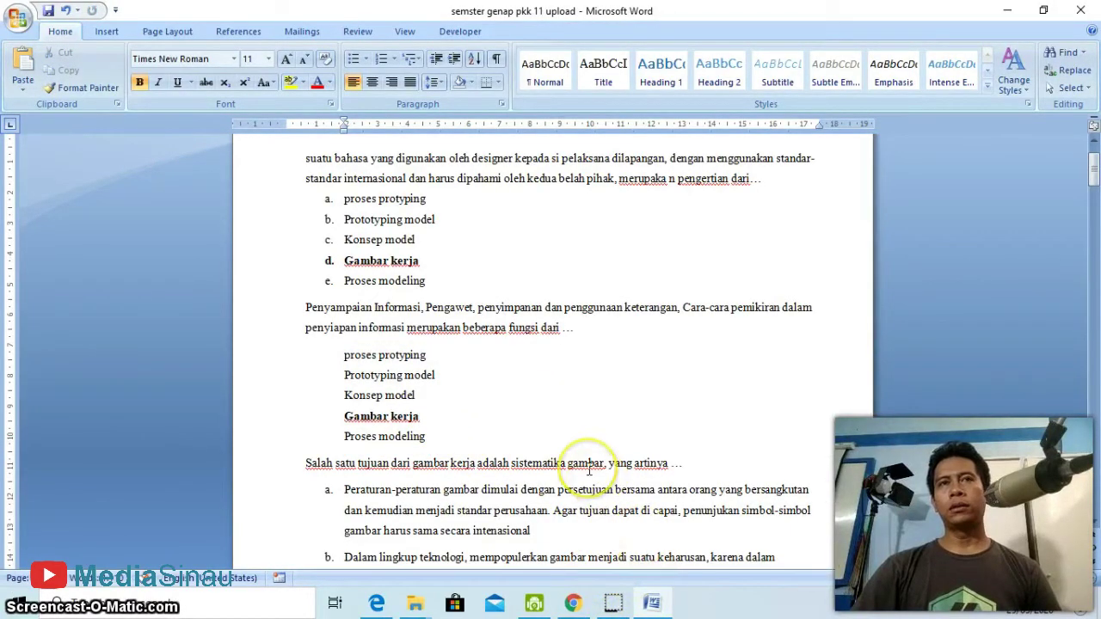
{"action": "scroll", "coordinate": [589, 468], "scroll_direction": "up", "scroll_amount": 1}
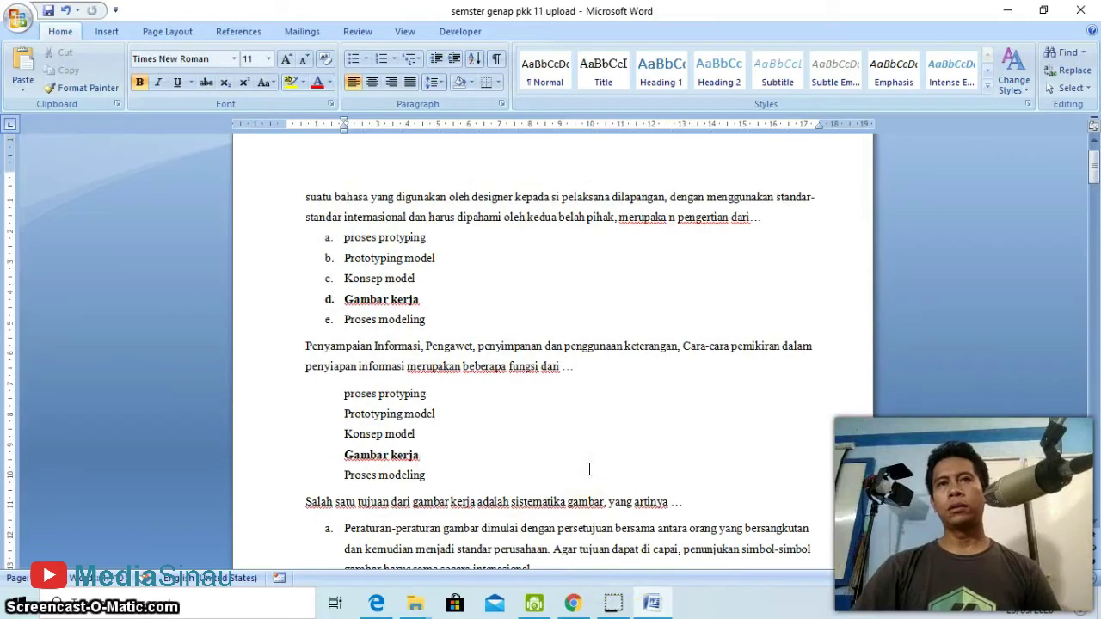
{"action": "scroll", "coordinate": [590, 469], "scroll_direction": "down", "scroll_amount": 1}
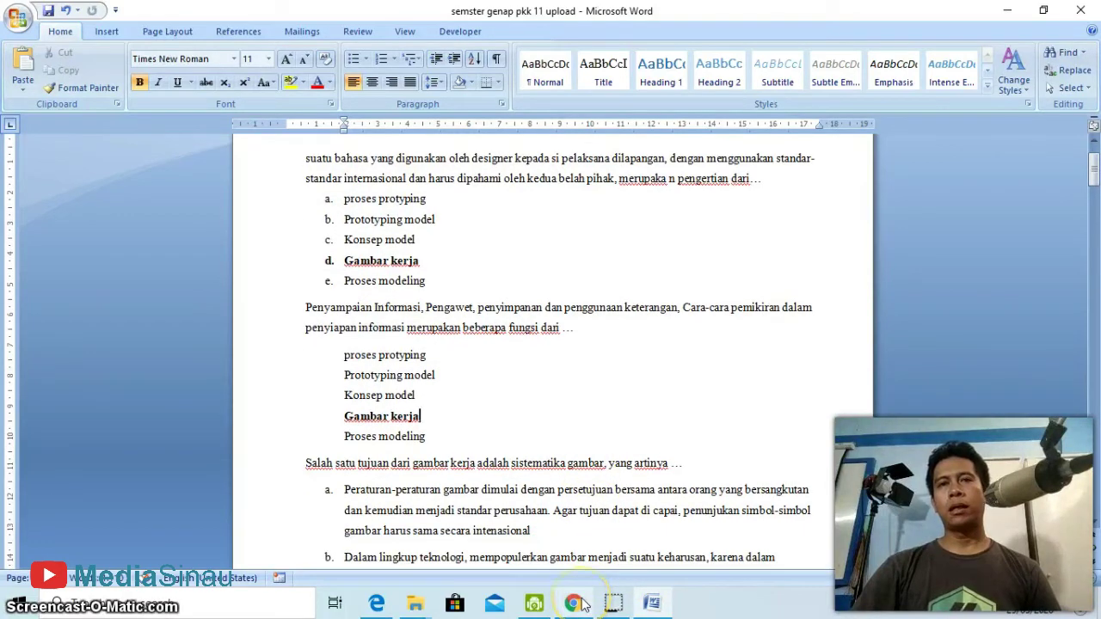
{"action": "mouse_move", "coordinate": [581, 605]}
{"action": "left_click", "coordinate": [614, 575]}
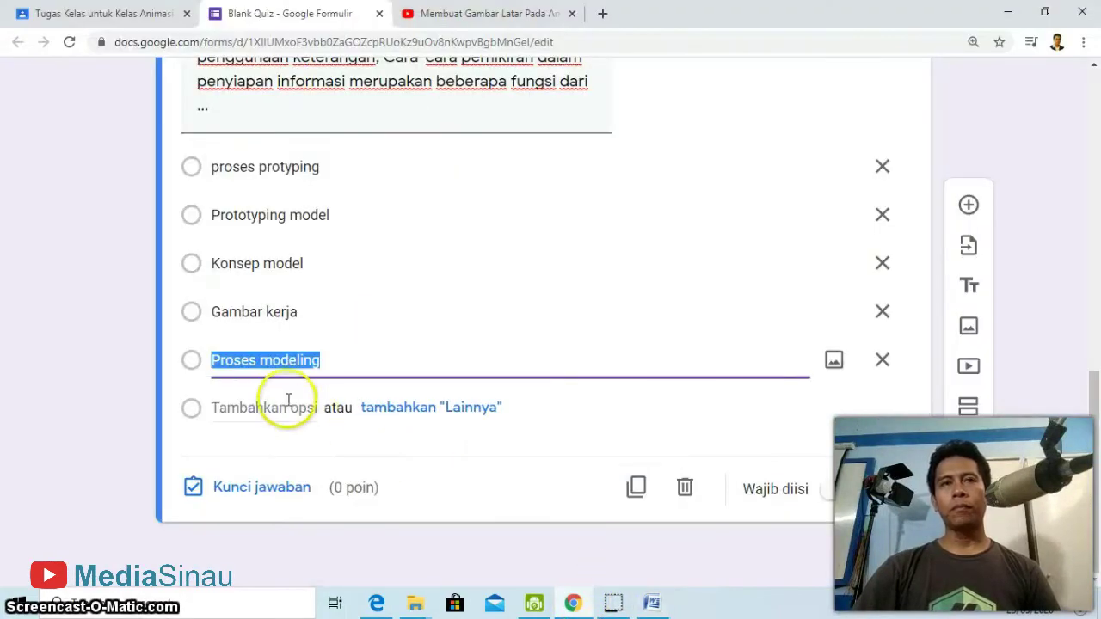
{"action": "left_click", "coordinate": [251, 482]}
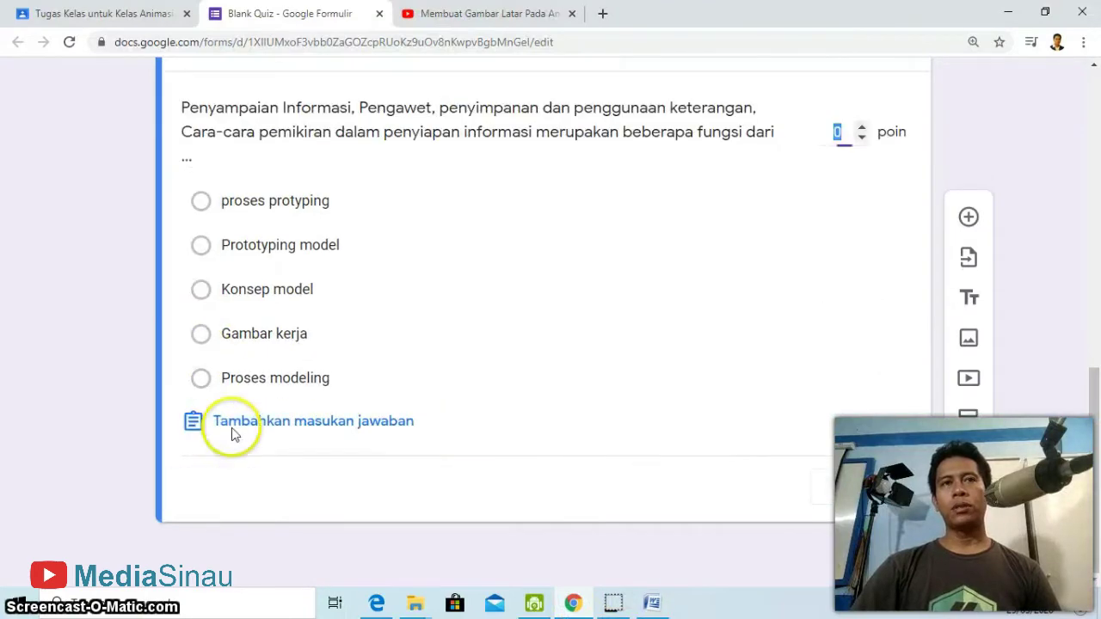
{"action": "left_click", "coordinate": [207, 334]}
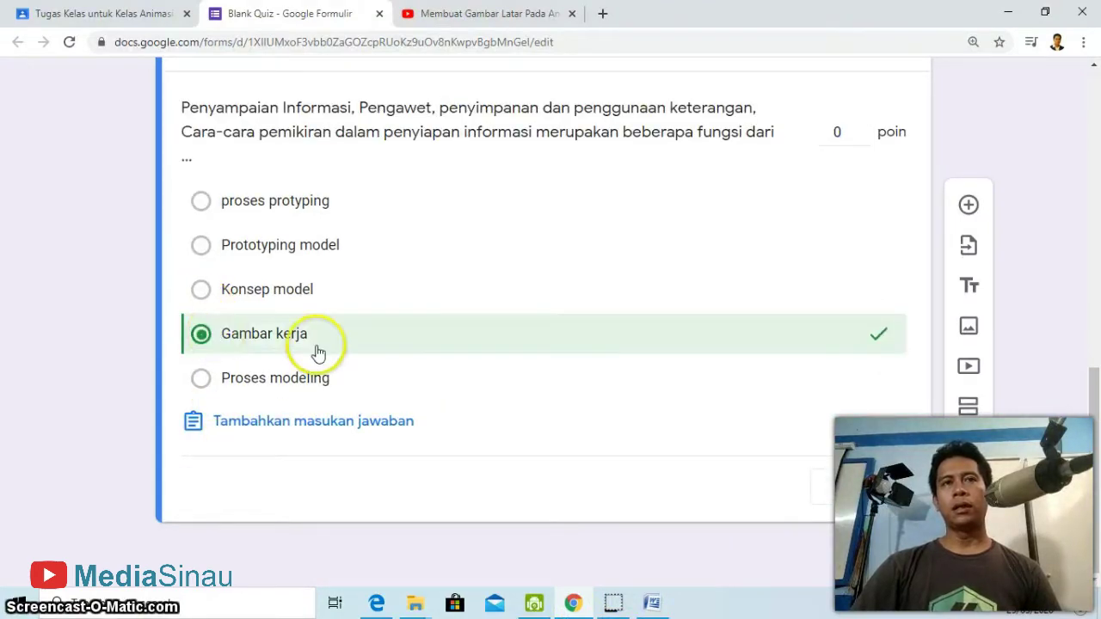
Set the second question's score to 5 points and finish its answer key.
{"action": "scroll", "coordinate": [688, 246], "scroll_direction": "up", "scroll_amount": 2}
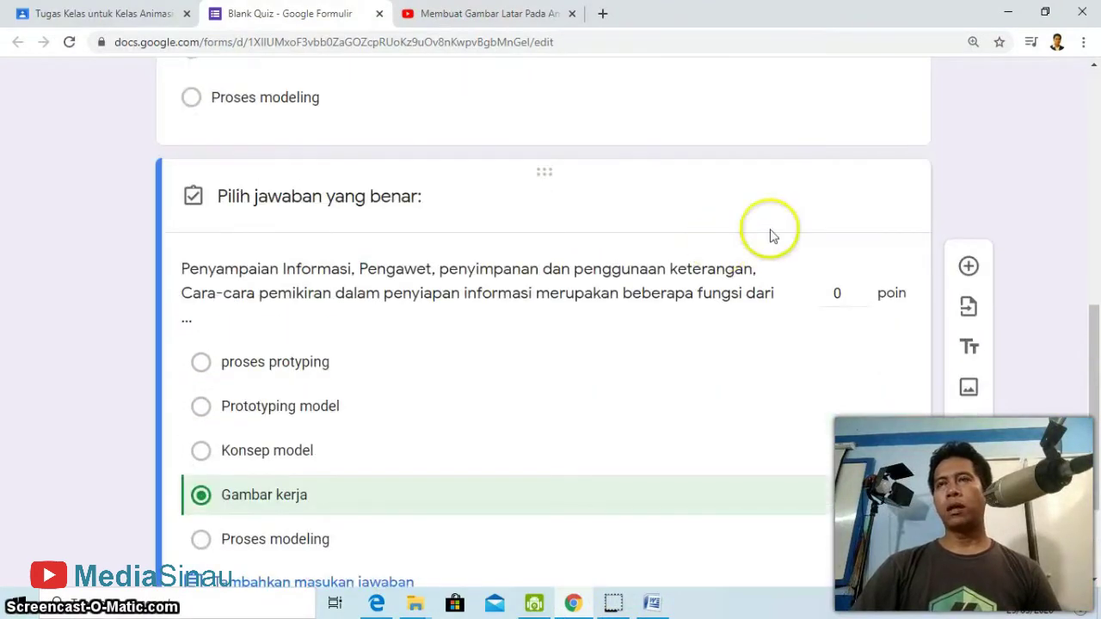
{"action": "double_click", "coordinate": [839, 295]}
{"action": "type", "text": "5"}
{"action": "scroll", "coordinate": [840, 301], "scroll_direction": "down", "scroll_amount": 2}
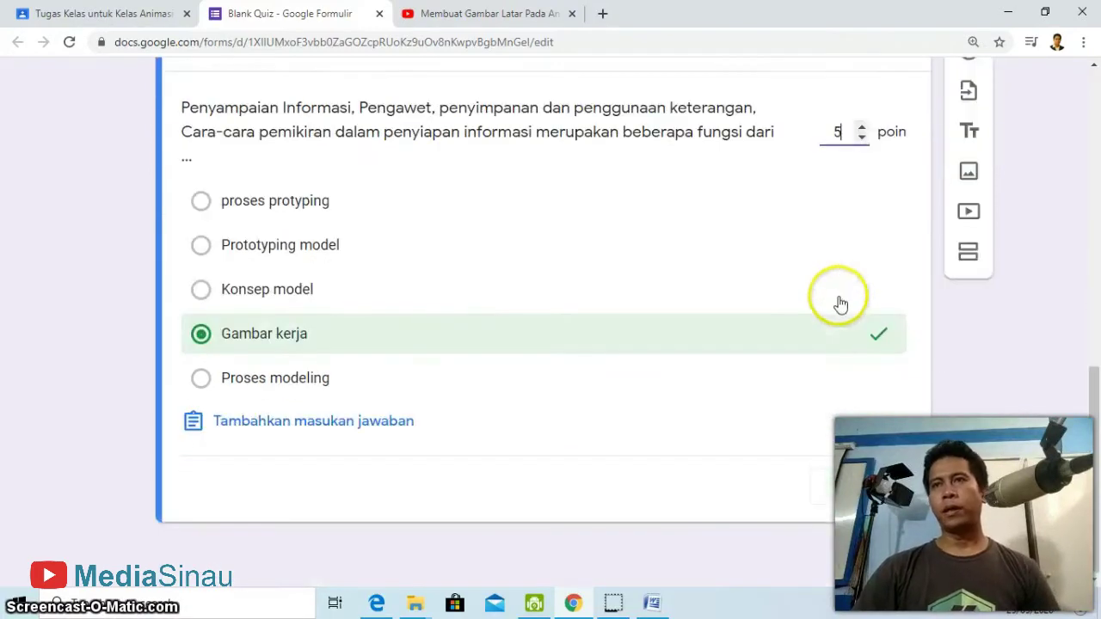
{"action": "left_click", "coordinate": [869, 487]}
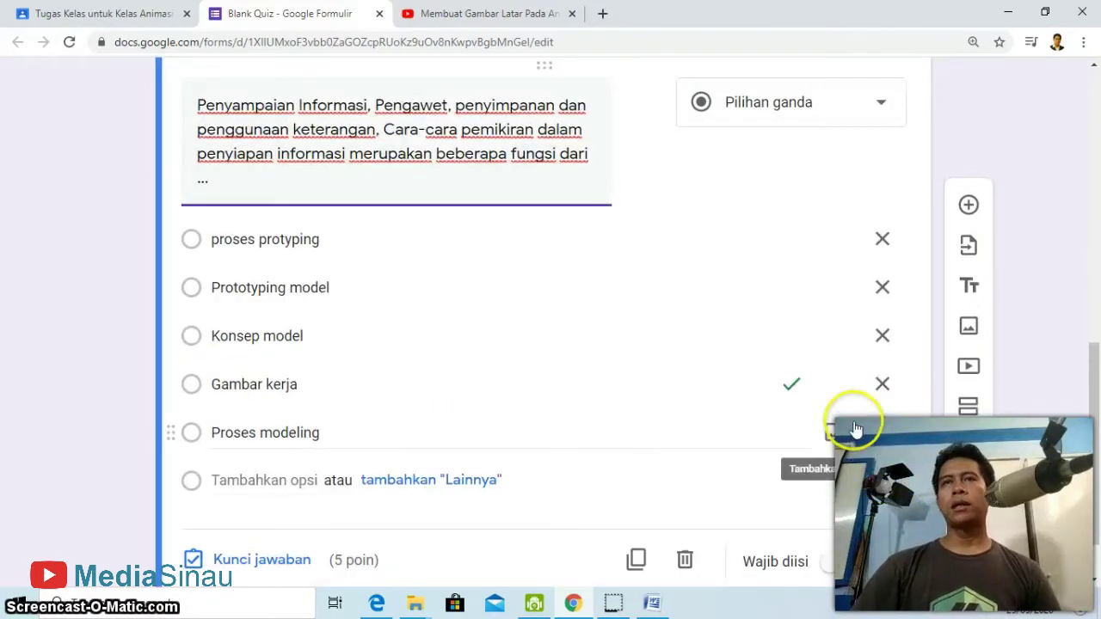
Return to the start of the quiz form, then switch to File Explorer and open the KERJA folder on Local Disk (J:).
{"action": "scroll", "coordinate": [855, 427], "scroll_direction": "up", "scroll_amount": 10}
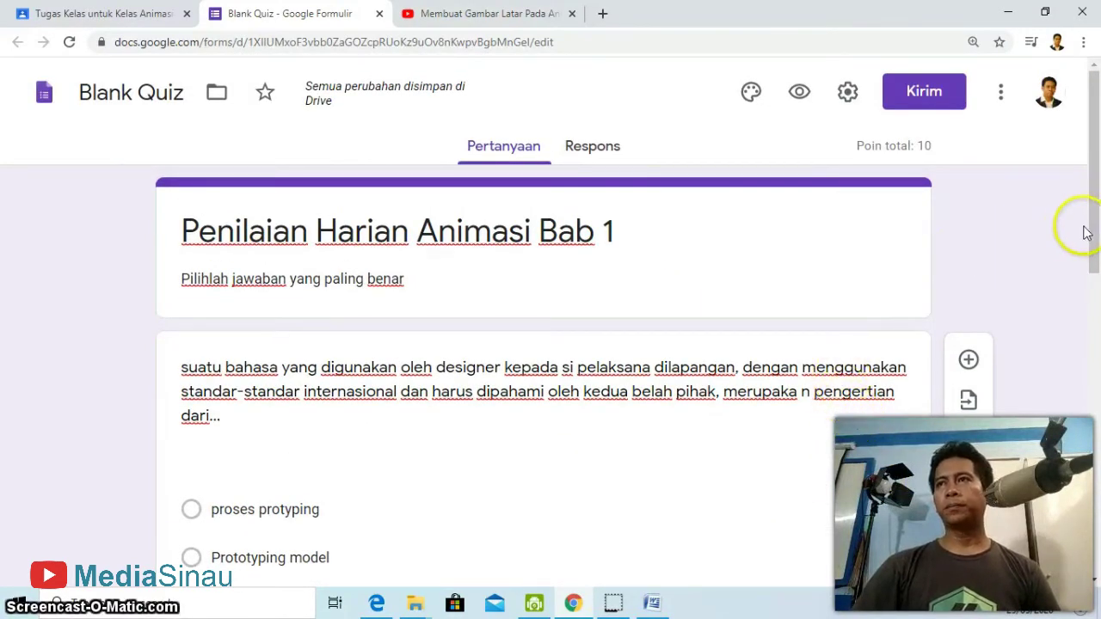
{"action": "scroll", "coordinate": [1081, 221], "scroll_direction": "down", "scroll_amount": 1}
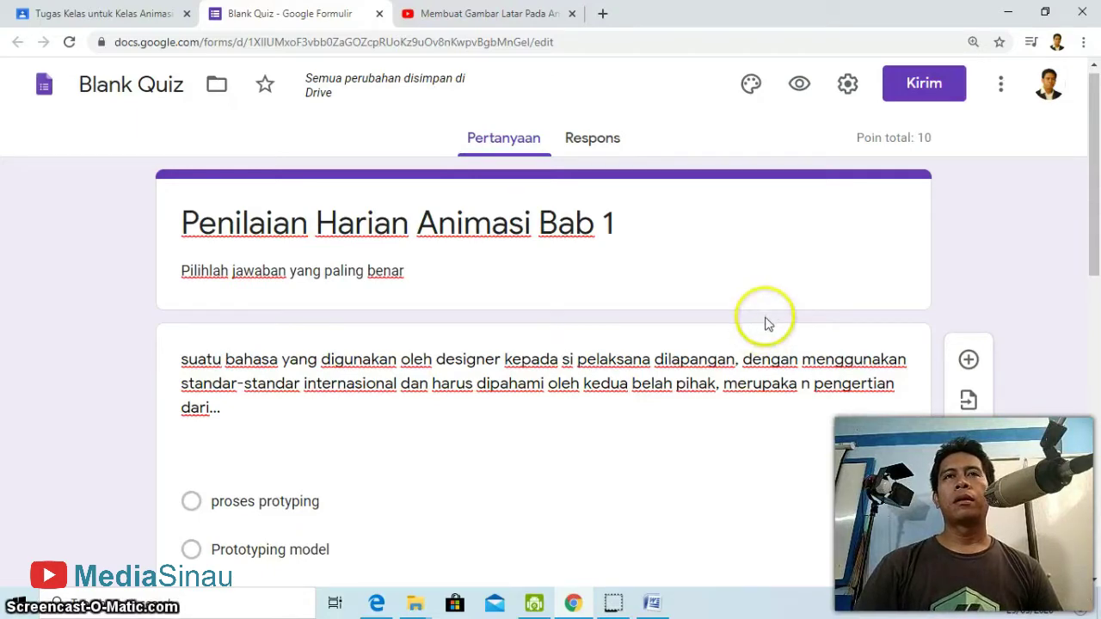
{"action": "mouse_move", "coordinate": [416, 602]}
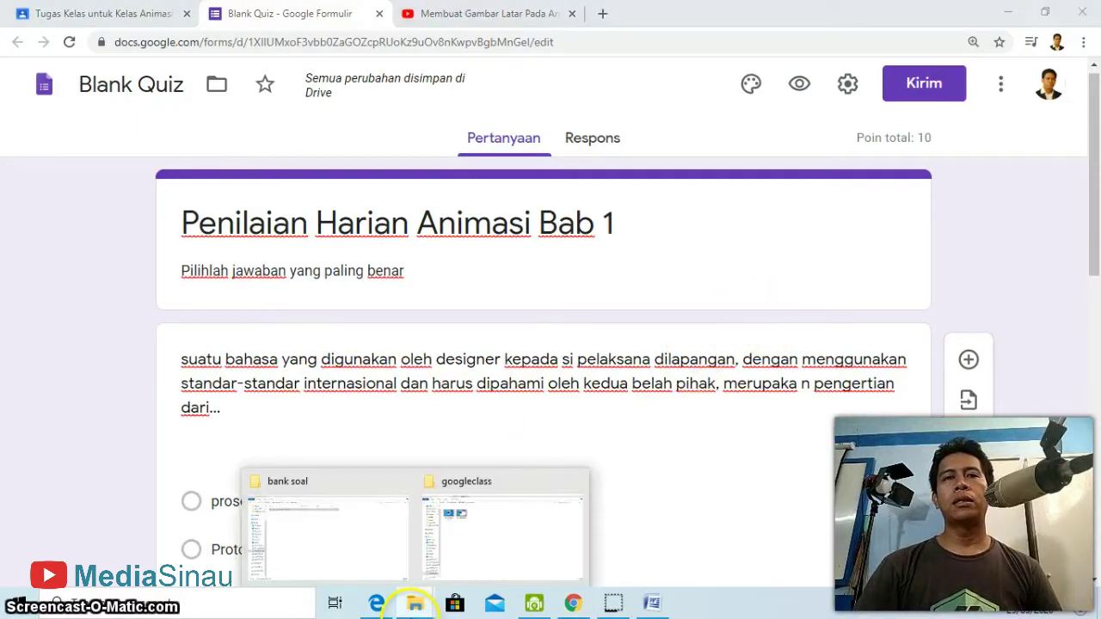
{"action": "left_click", "coordinate": [474, 560]}
{"action": "left_click", "coordinate": [351, 539]}
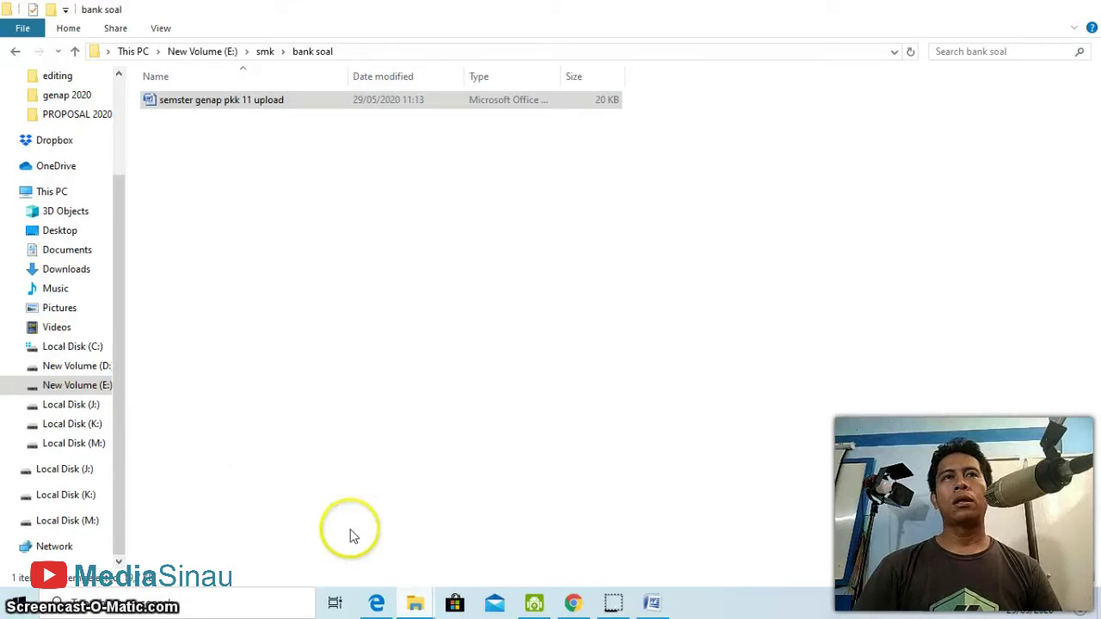
{"action": "left_click", "coordinate": [90, 406]}
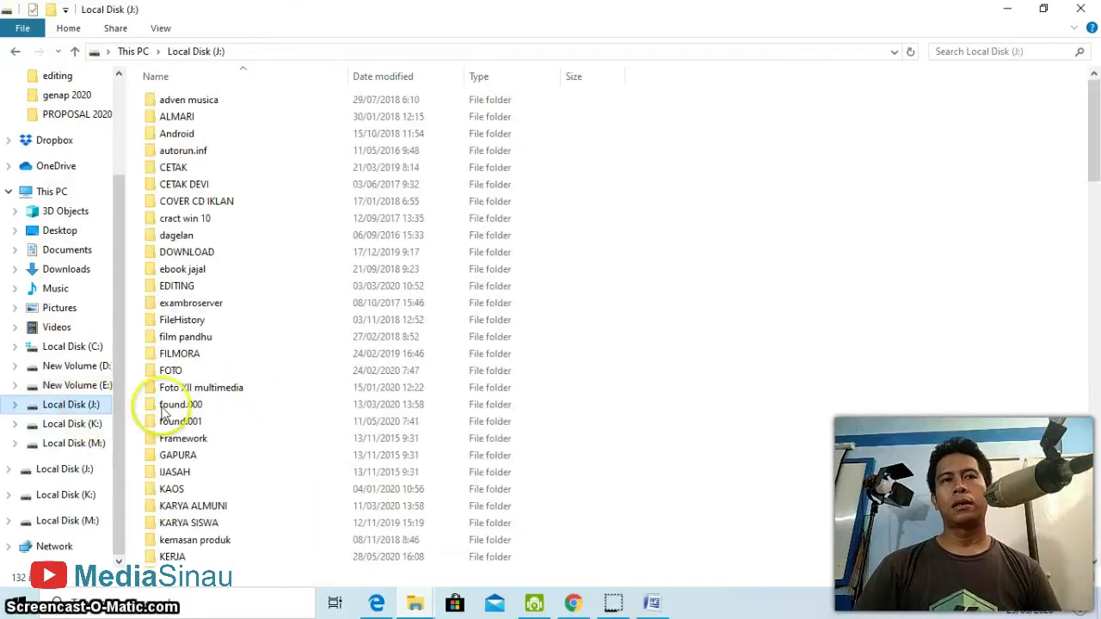
{"action": "key", "text": "k"}
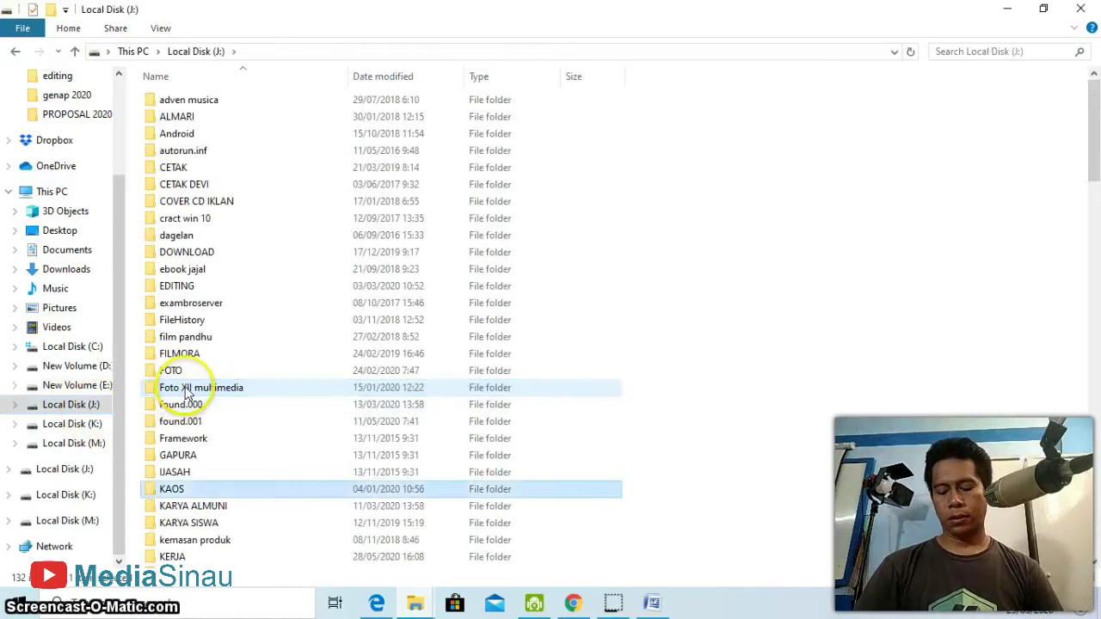
{"action": "double_click", "coordinate": [188, 555]}
Open the kop folder inside DESAIN and view the "smk ybpk pare" letterhead image.
{"action": "double_click", "coordinate": [172, 233]}
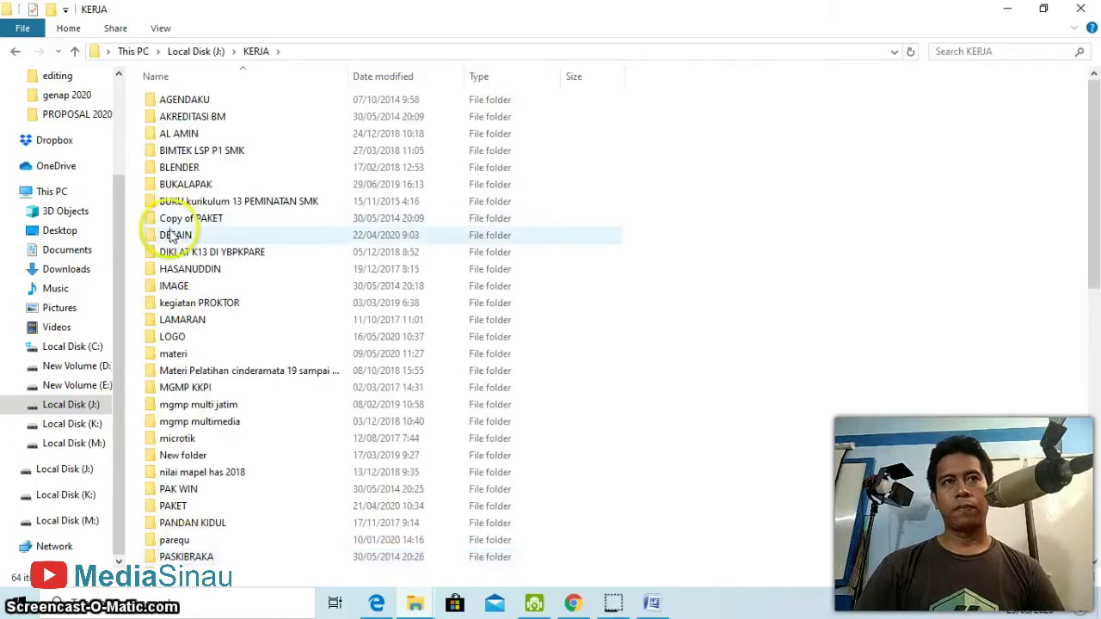
{"action": "left_click", "coordinate": [176, 222]}
{"action": "key", "text": "k"}
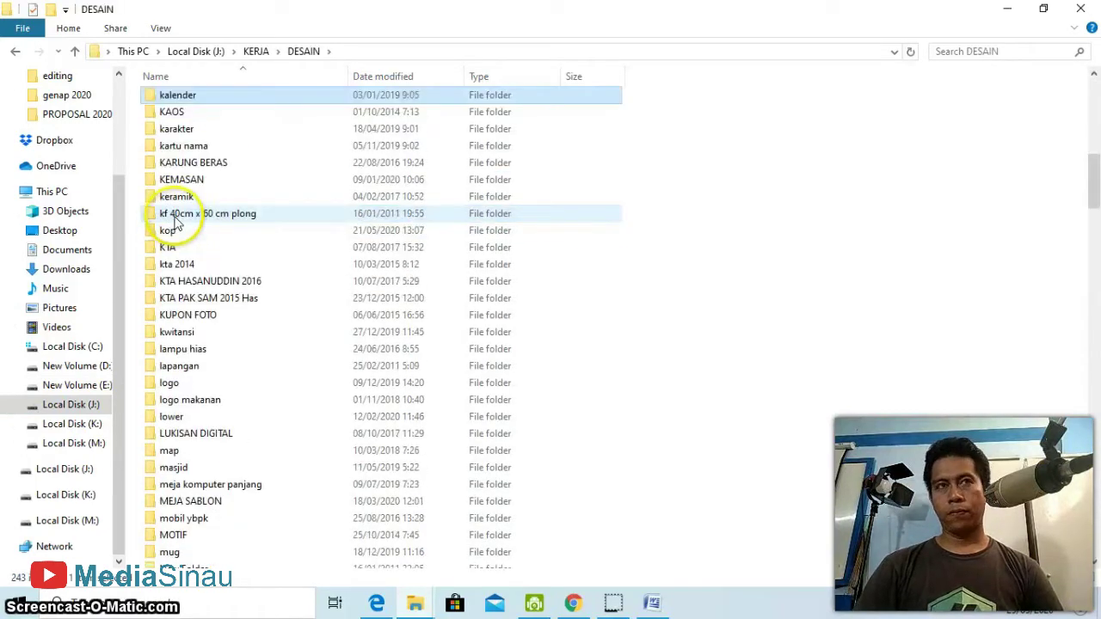
{"action": "double_click", "coordinate": [168, 231]}
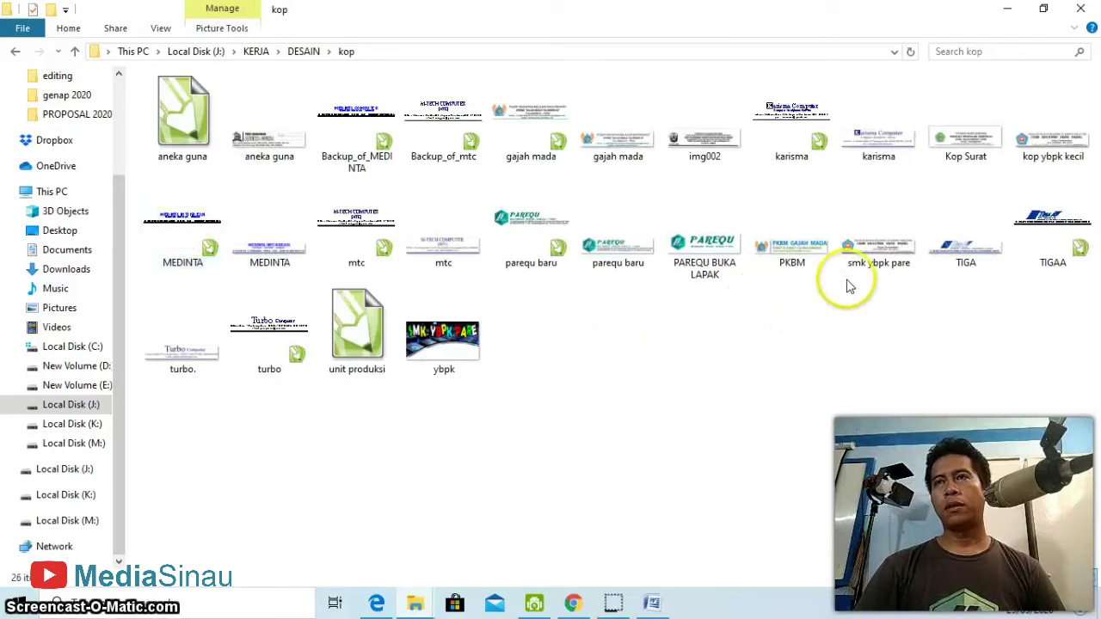
{"action": "left_click", "coordinate": [875, 256]}
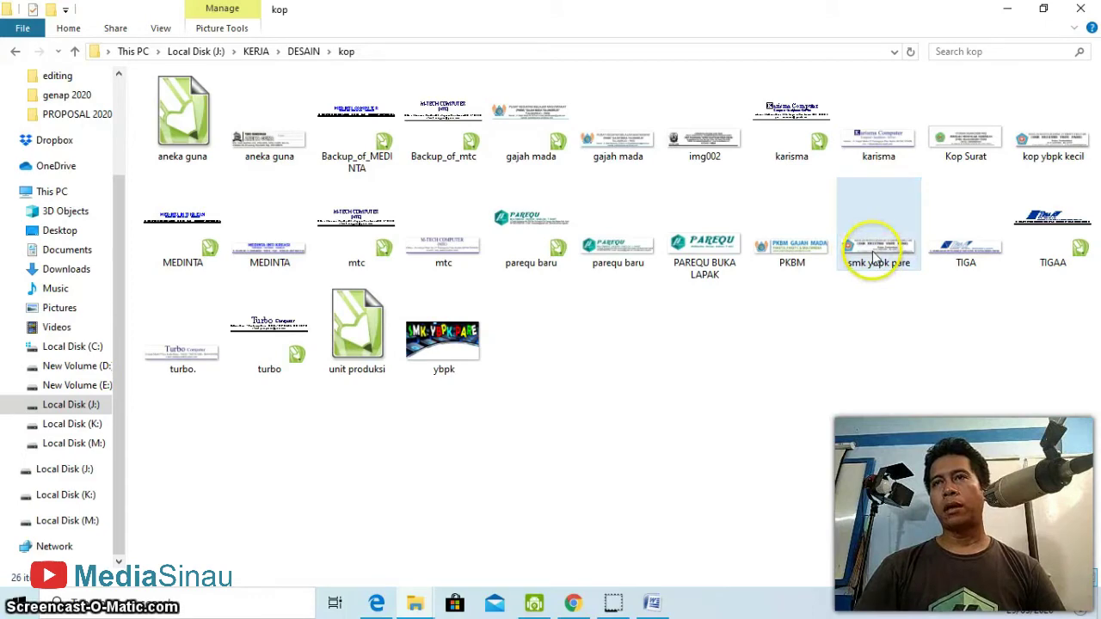
{"action": "double_click", "coordinate": [875, 256]}
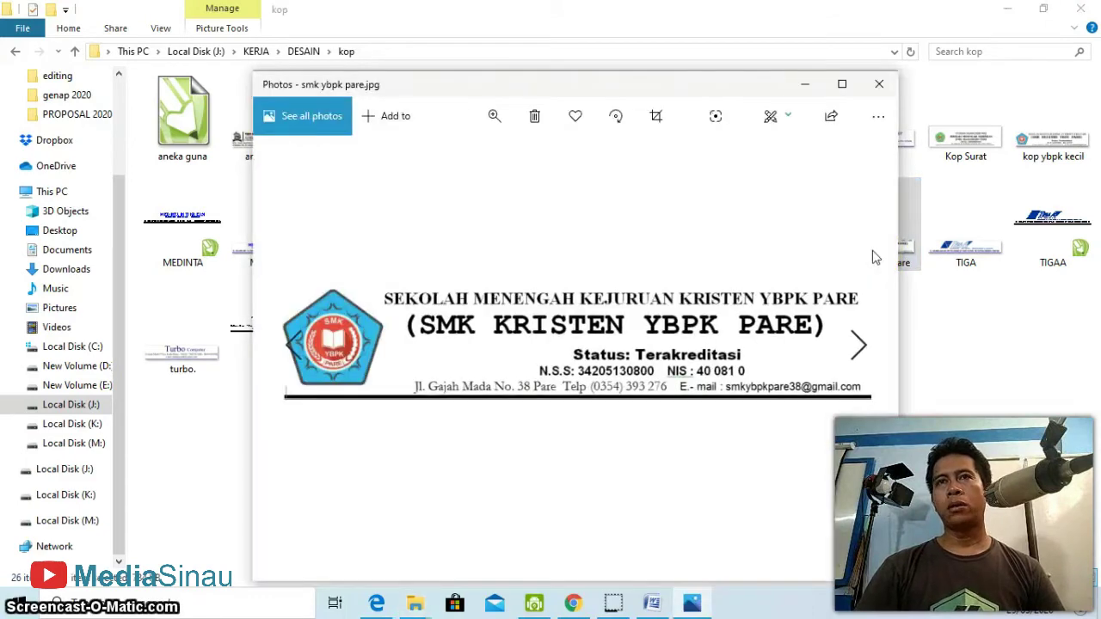
Close the letterhead preview, switch to the quiz form in Chrome, and start inserting an uploaded image by browsing the computer's files.
{"action": "left_click", "coordinate": [879, 84]}
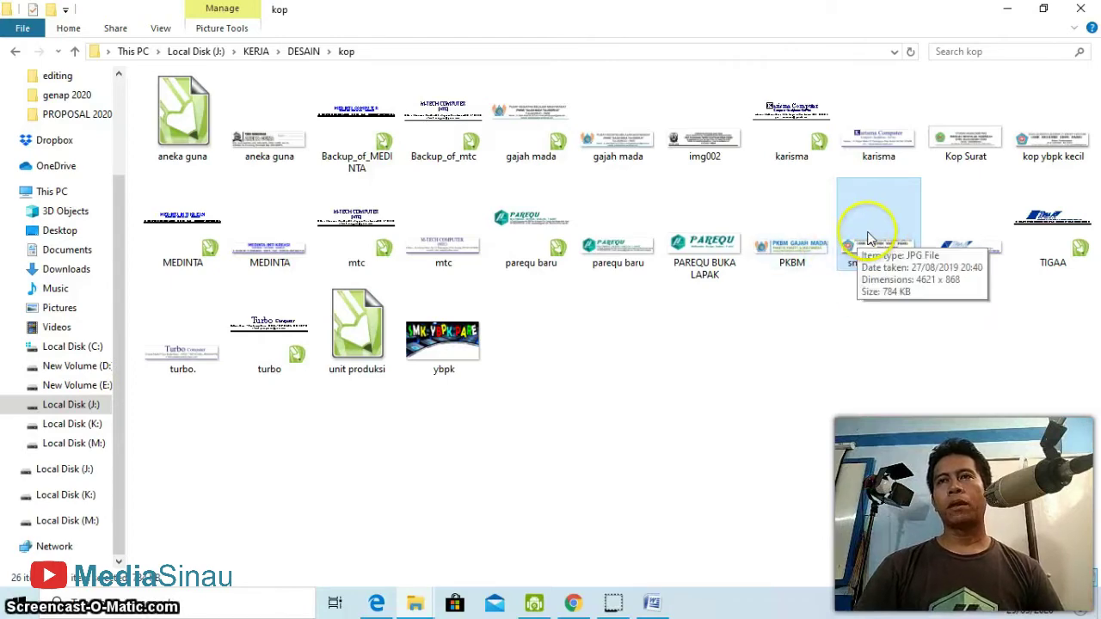
{"action": "left_click", "coordinate": [575, 605]}
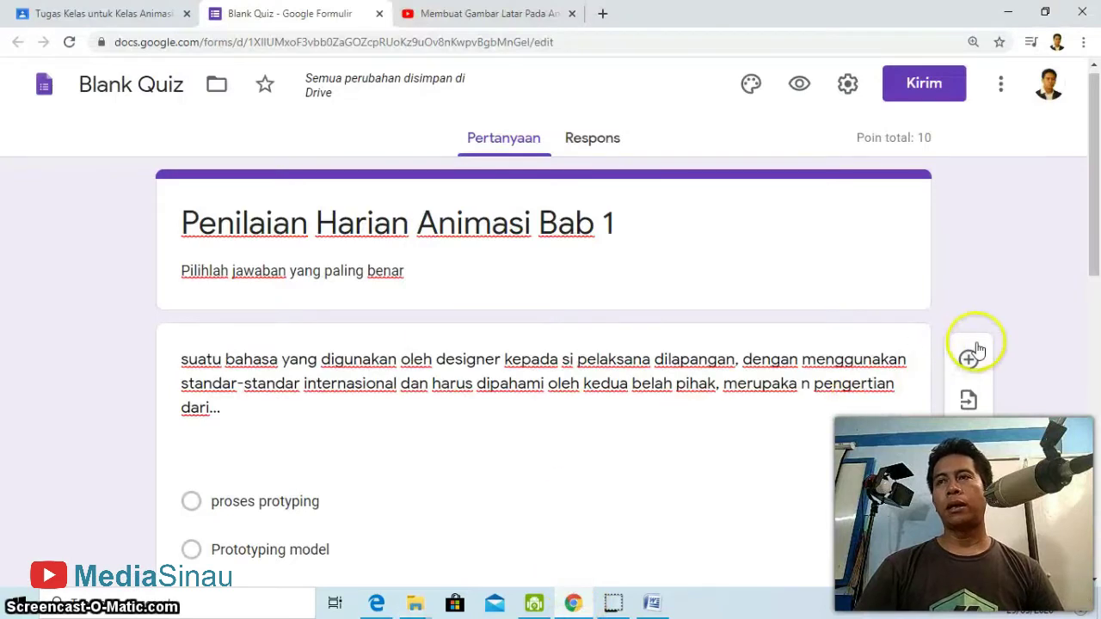
{"action": "left_click_drag", "start_coordinate": [1092, 255], "coordinate": [1092, 283]}
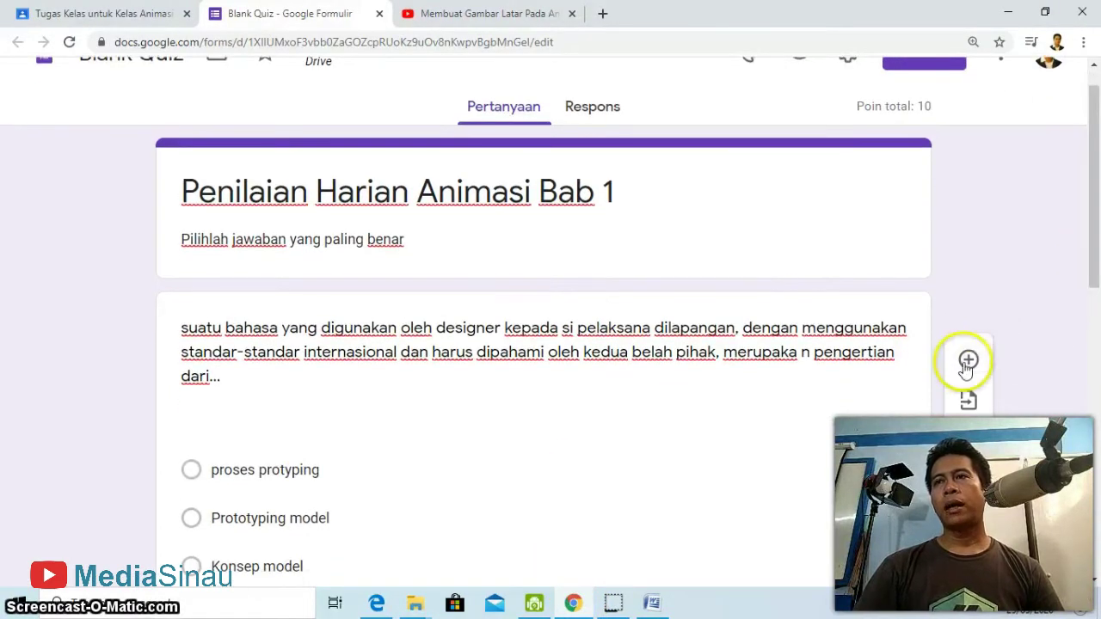
{"action": "left_click", "coordinate": [964, 487]}
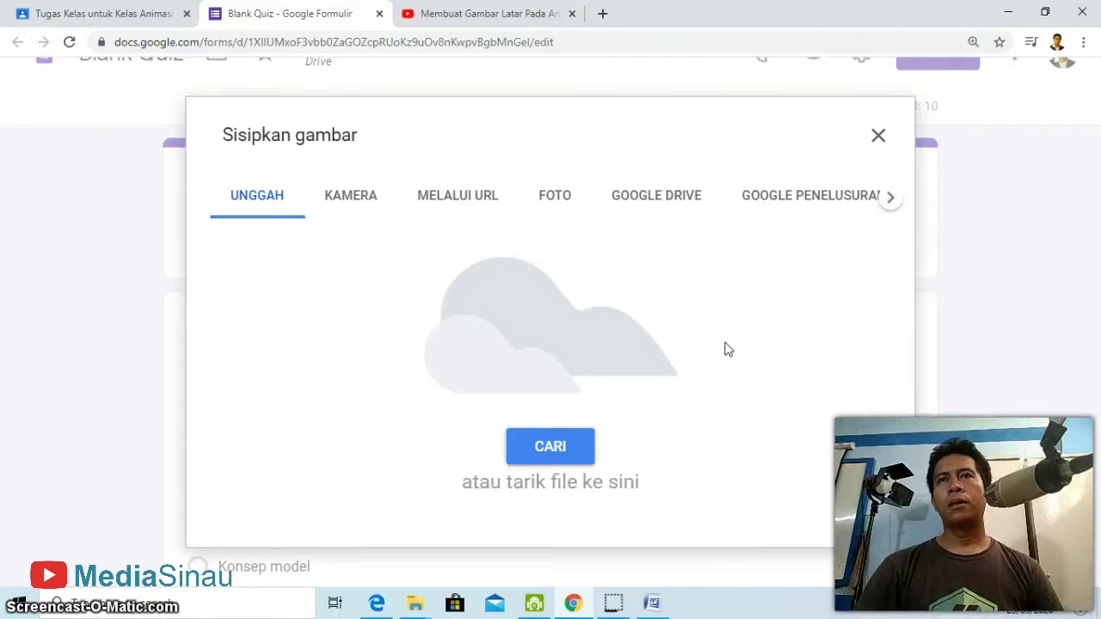
{"action": "left_click", "coordinate": [563, 444]}
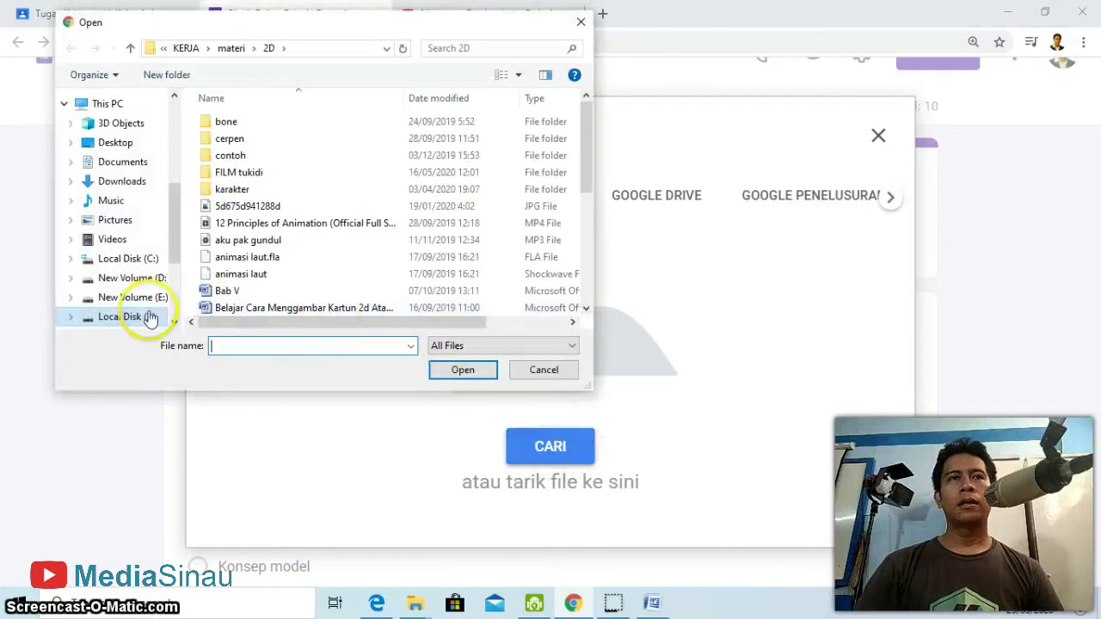
Browse to the kop folder inside KERJA\DESAIN on Local Disk (J:) in the file selection dialog.
{"action": "left_click", "coordinate": [150, 317]}
{"action": "double_click", "coordinate": [207, 305]}
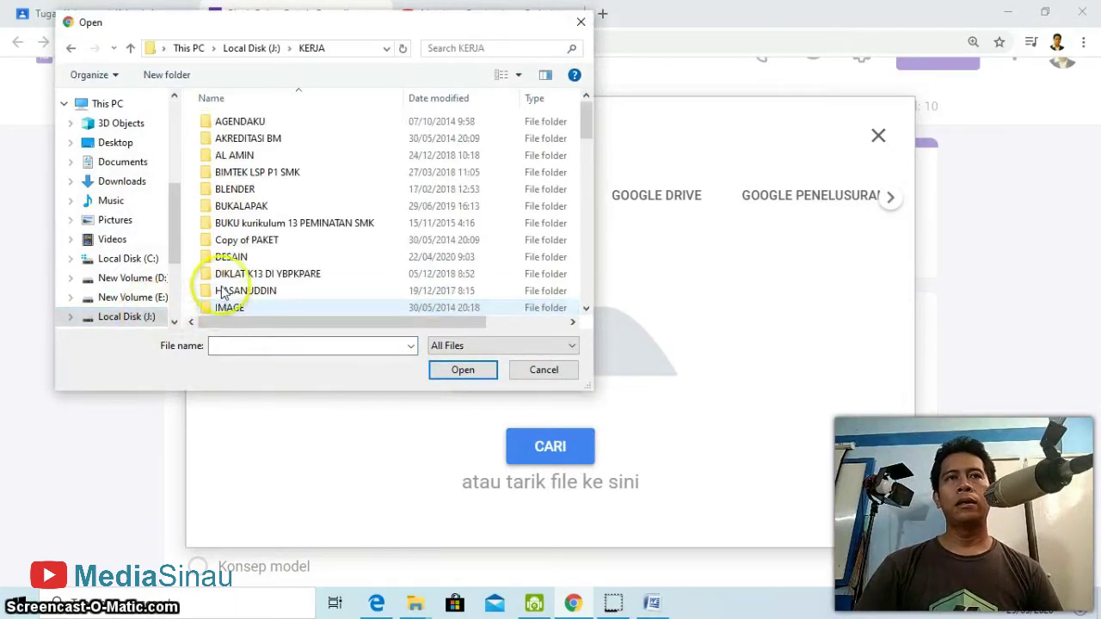
{"action": "double_click", "coordinate": [232, 256]}
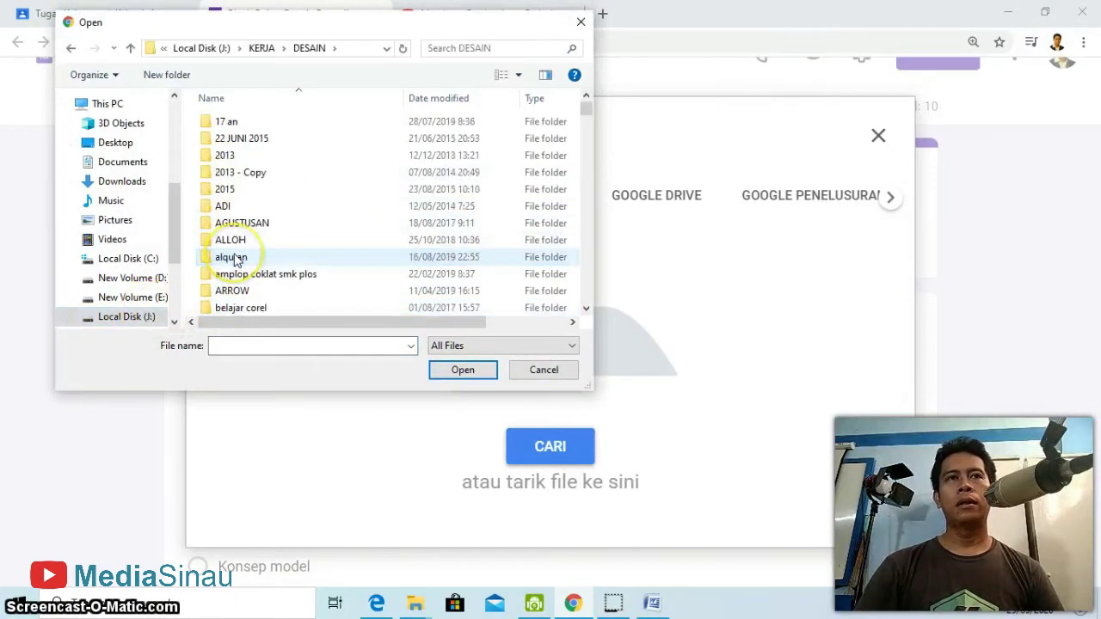
{"action": "scroll", "coordinate": [257, 219], "scroll_direction": "down", "scroll_amount": 2}
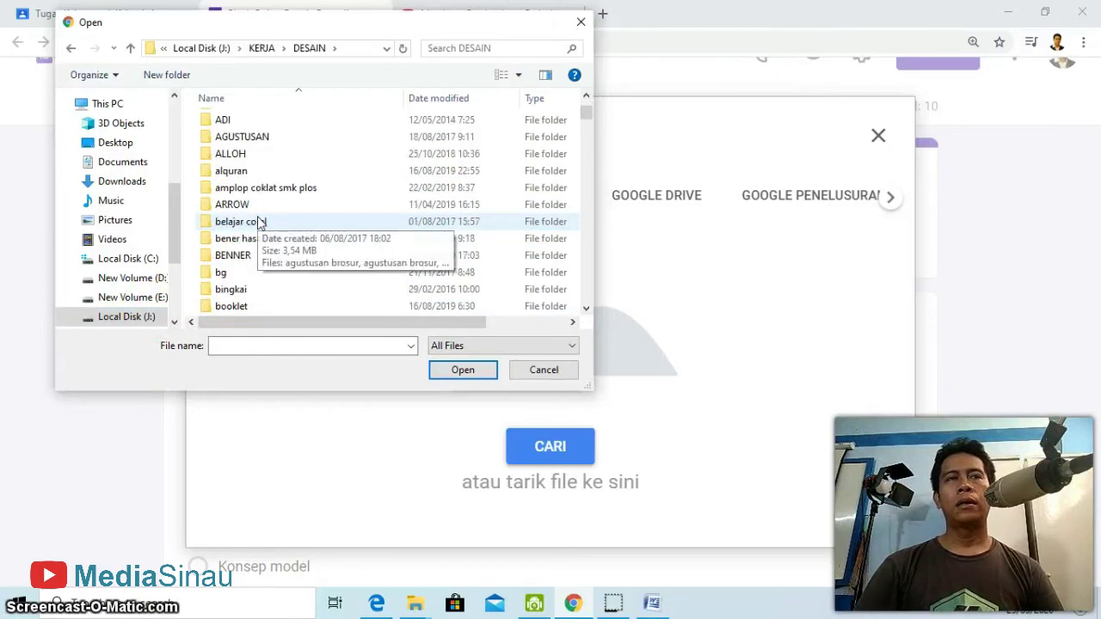
{"action": "scroll", "coordinate": [256, 216], "scroll_direction": "up", "scroll_amount": 2}
{"action": "left_click", "coordinate": [230, 124]}
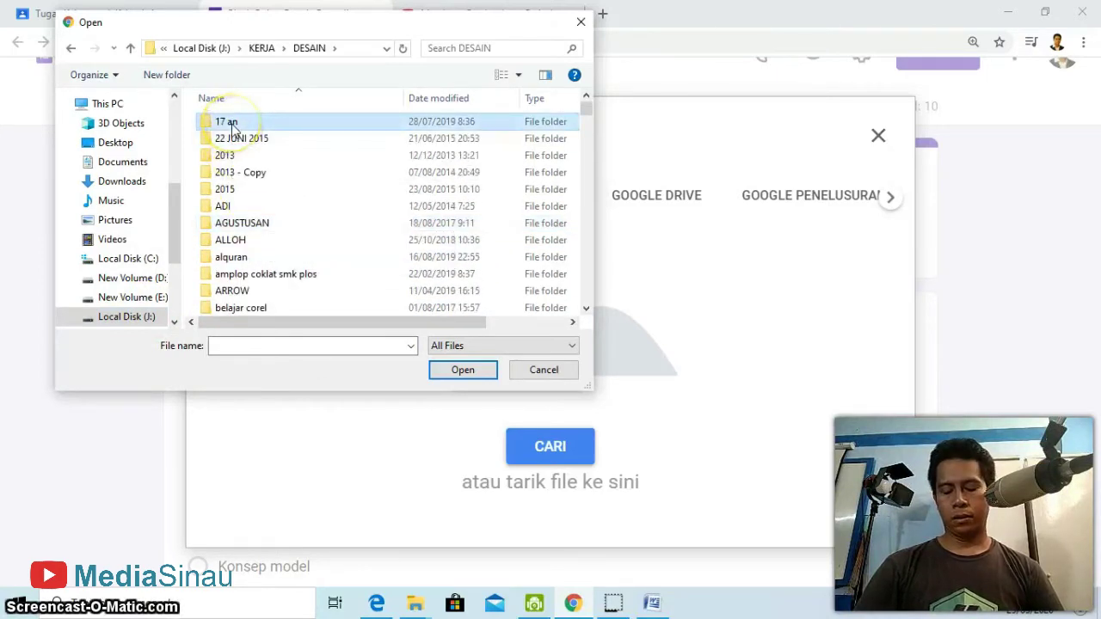
{"action": "key", "text": "k"}
{"action": "double_click", "coordinate": [246, 252]}
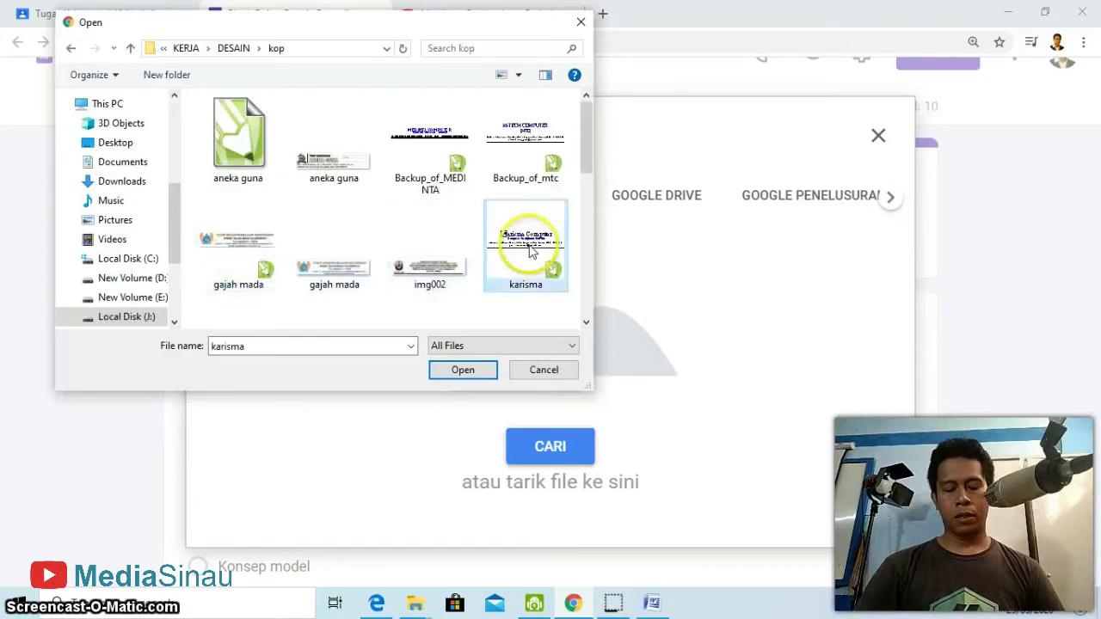
Insert the "smk ybpk pare" letterhead image and move it directly below the form's title section, above the first question.
{"action": "key", "text": "s"}
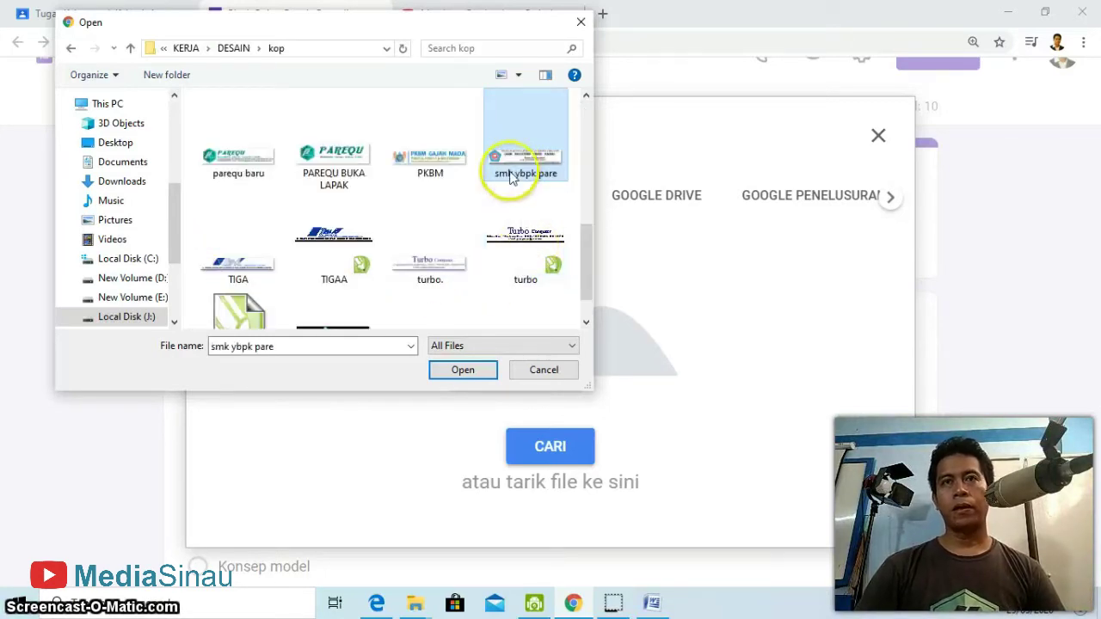
{"action": "left_click", "coordinate": [465, 376]}
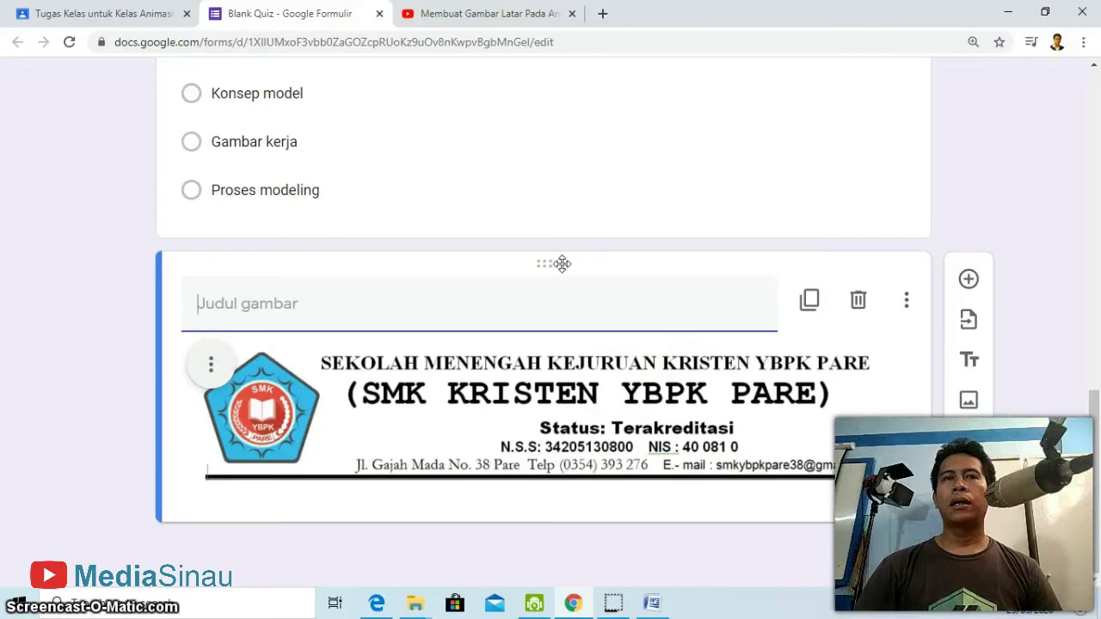
{"action": "left_click_drag", "start_coordinate": [561, 250], "coordinate": [551, 109]}
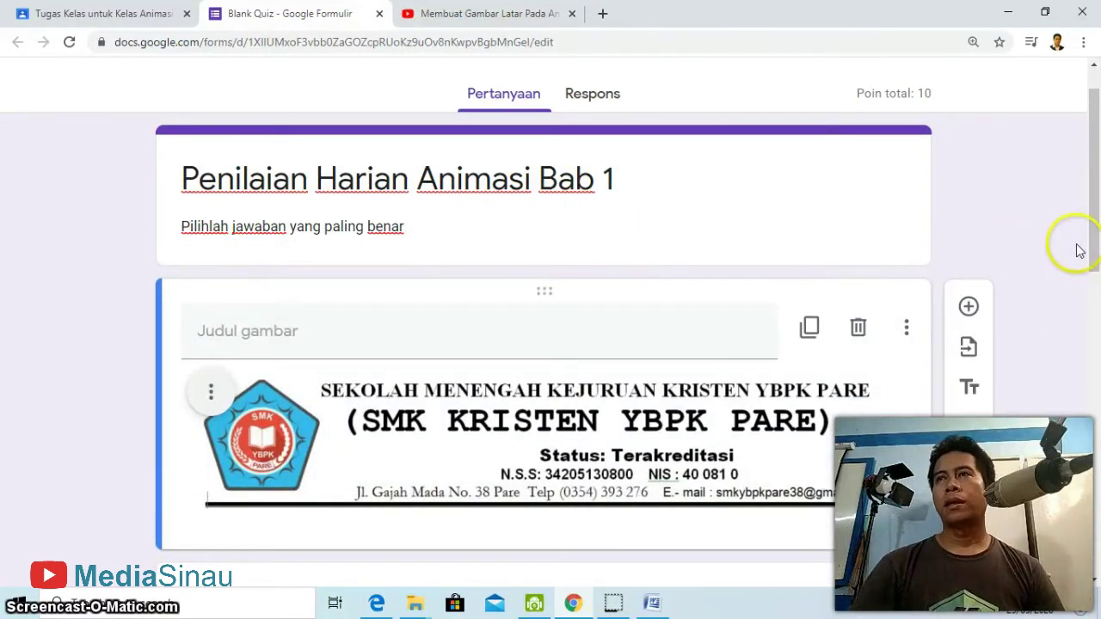
Rename the Blank Quiz form file to "Penilaian Harian Animasi Bab 1" by copying the form's title.
{"action": "left_click_drag", "start_coordinate": [1096, 234], "coordinate": [1098, 191]}
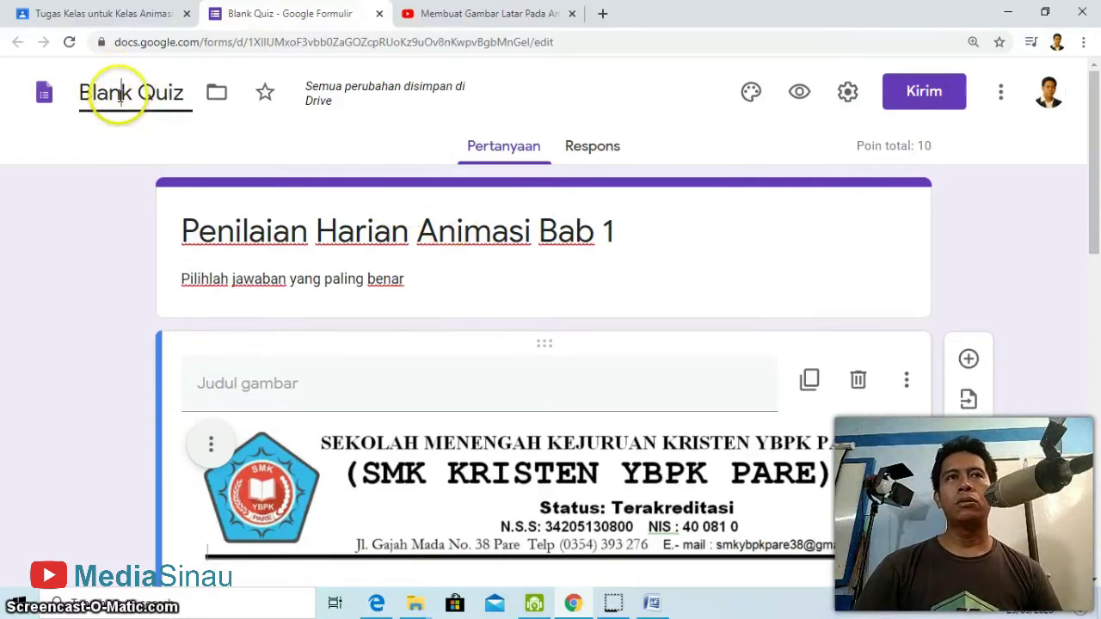
{"action": "left_click_drag", "start_coordinate": [83, 93], "coordinate": [184, 98]}
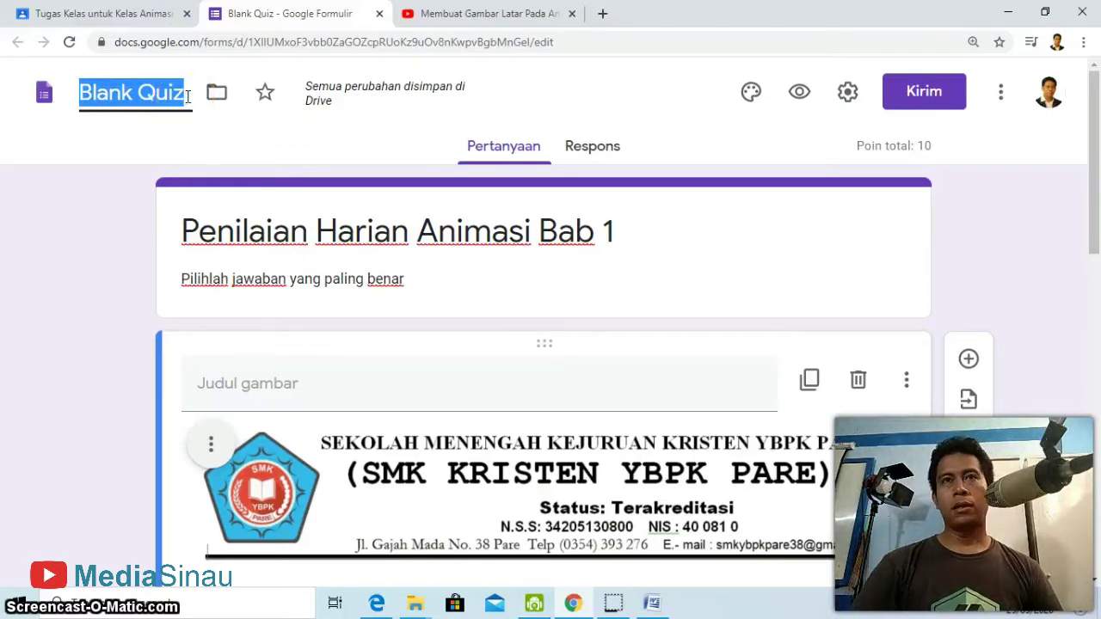
{"action": "triple_click", "coordinate": [342, 230]}
{"action": "right_click", "coordinate": [583, 243]}
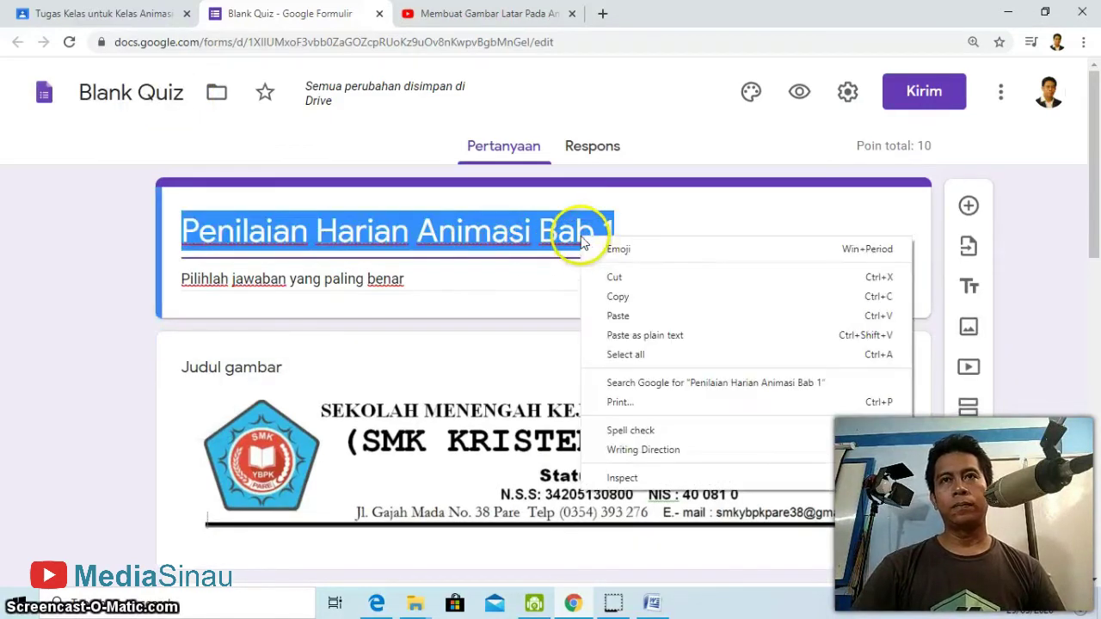
{"action": "left_click", "coordinate": [623, 295]}
{"action": "left_click", "coordinate": [177, 97]}
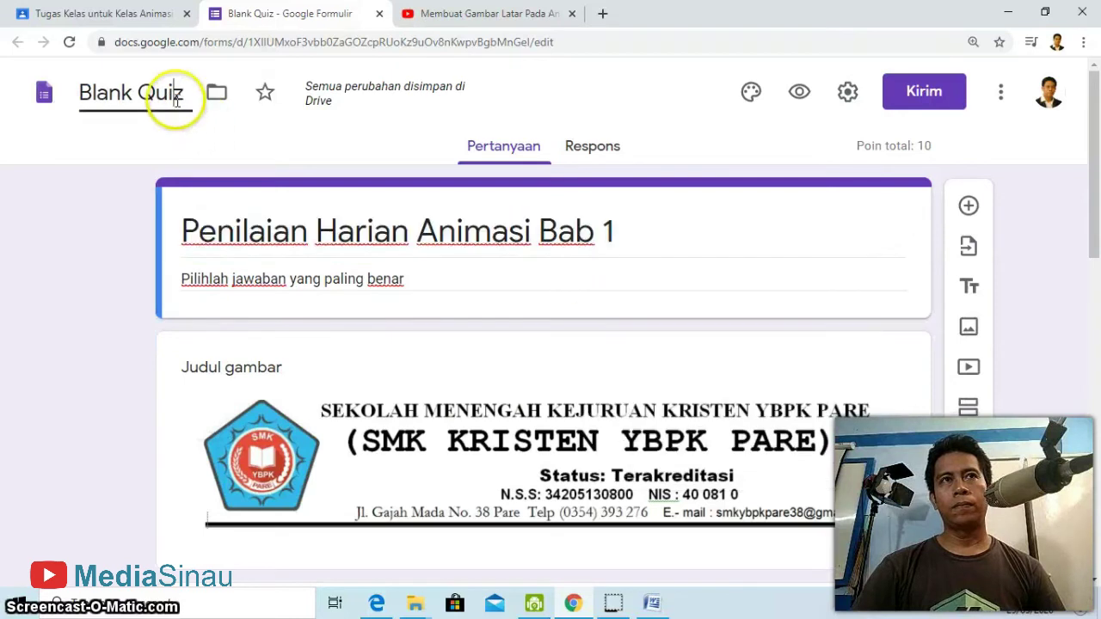
{"action": "left_click_drag", "start_coordinate": [182, 95], "coordinate": [77, 96]}
{"action": "key", "text": "ctrl+v"}
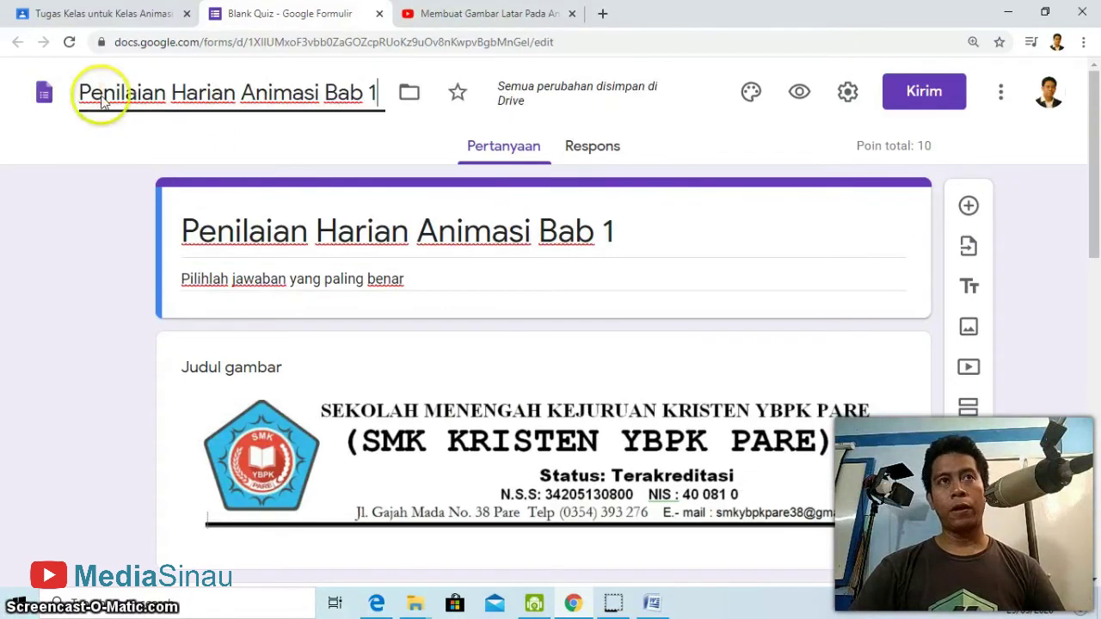
{"action": "left_click", "coordinate": [1017, 310]}
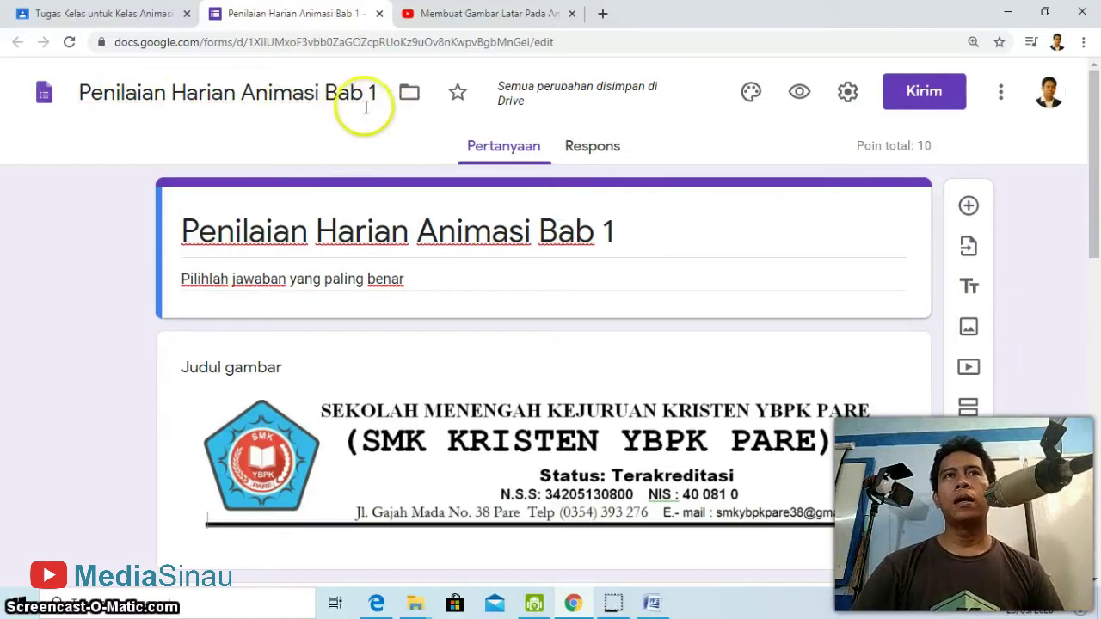
Return to the Classroom assignment, reload the page, and reopen the "Penilaian Harian Bab 1" draft for editing.
{"action": "left_click", "coordinate": [136, 25]}
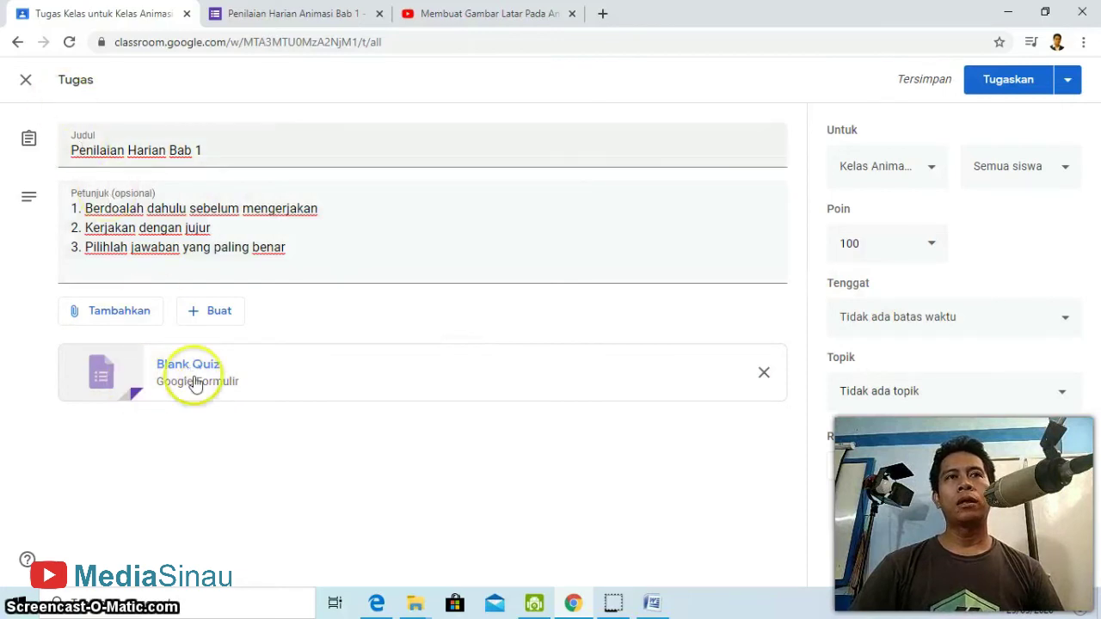
{"action": "left_click", "coordinate": [69, 42]}
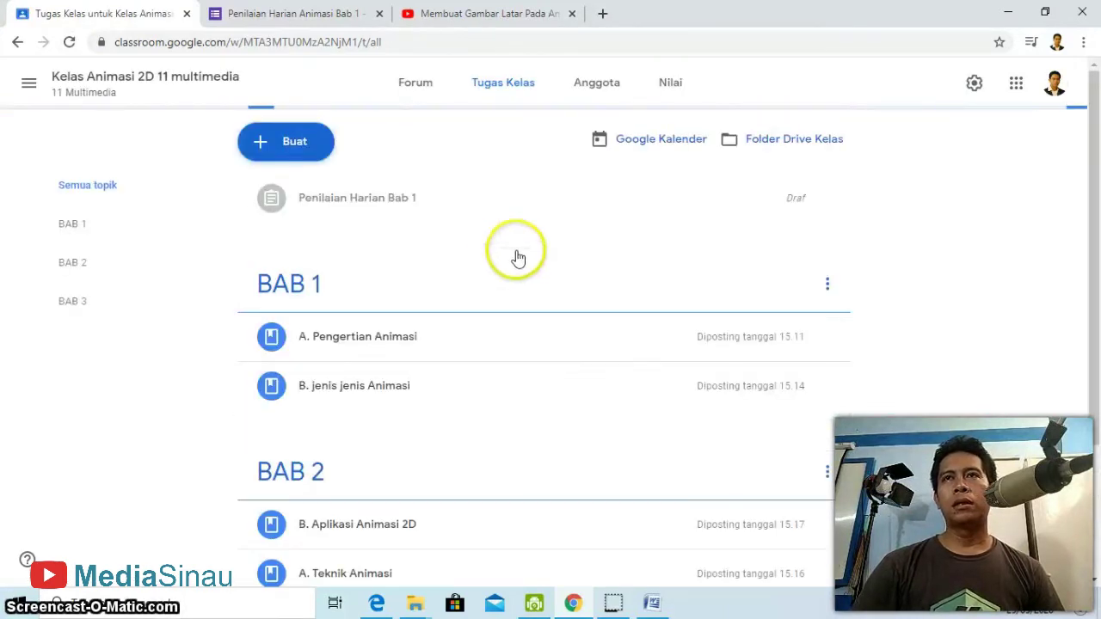
{"action": "scroll", "coordinate": [942, 381], "scroll_direction": "down", "scroll_amount": 1}
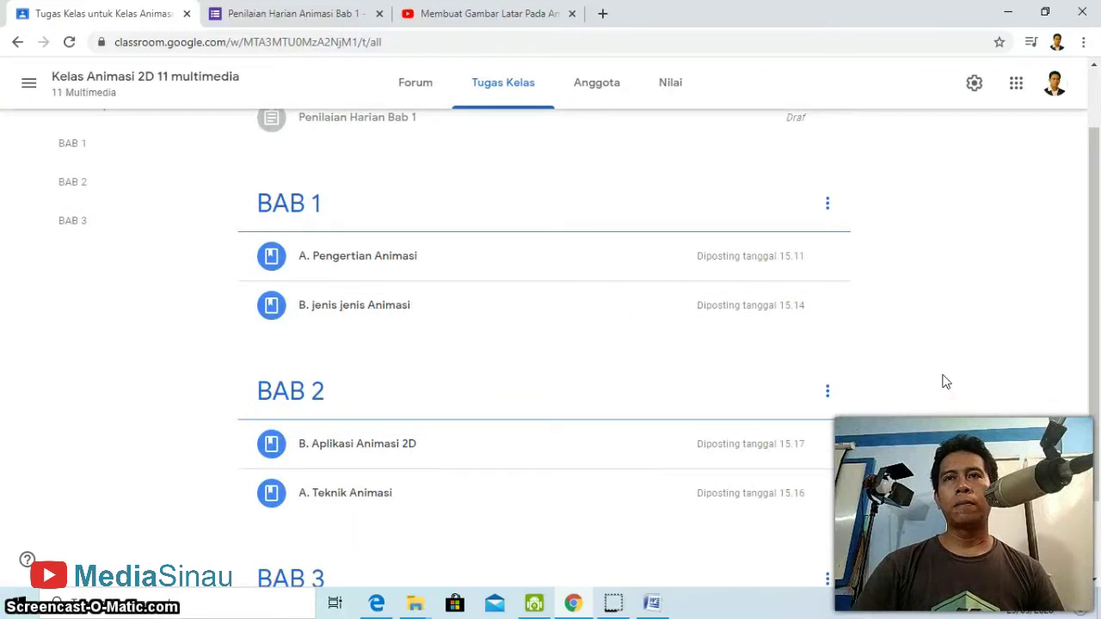
{"action": "left_click", "coordinate": [461, 323]}
{"action": "scroll", "coordinate": [461, 324], "scroll_direction": "down", "scroll_amount": 1}
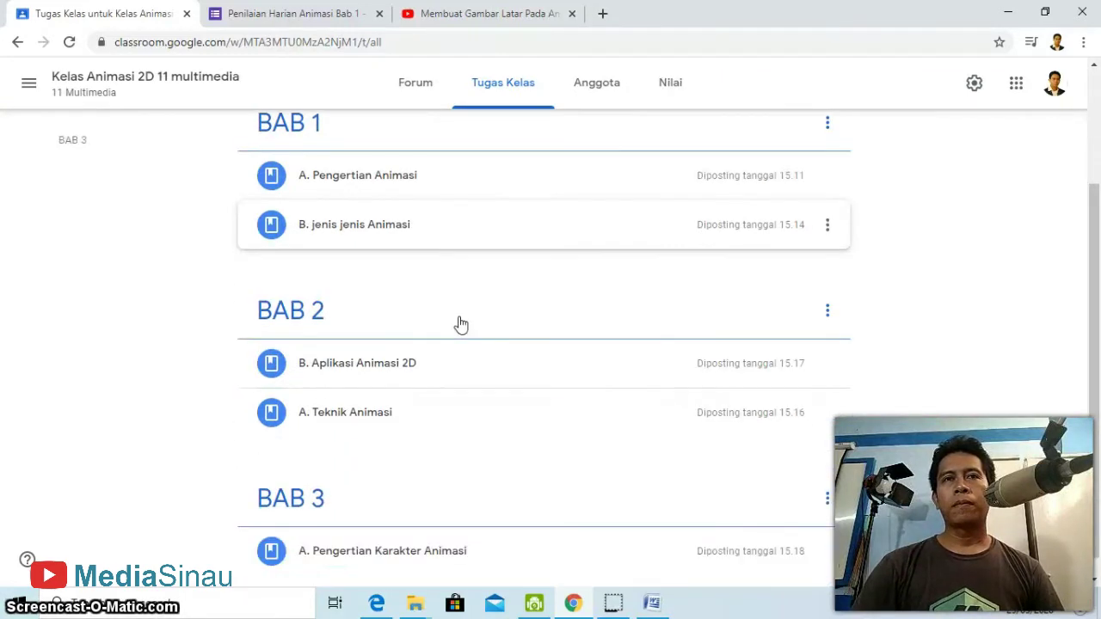
{"action": "scroll", "coordinate": [461, 323], "scroll_direction": "up", "scroll_amount": 2}
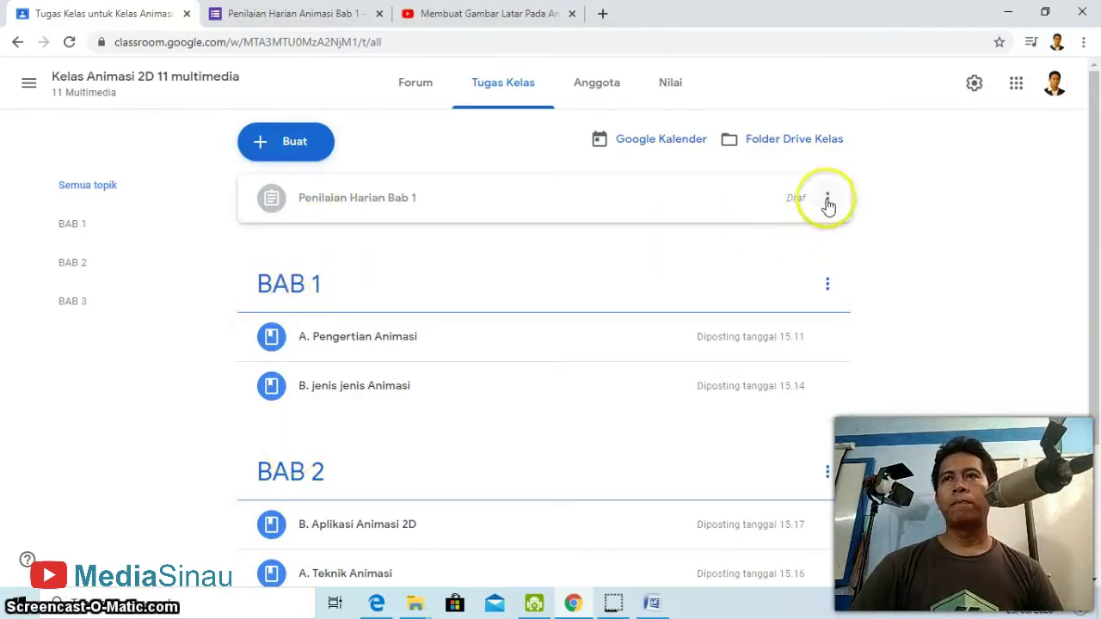
{"action": "left_click", "coordinate": [828, 200]}
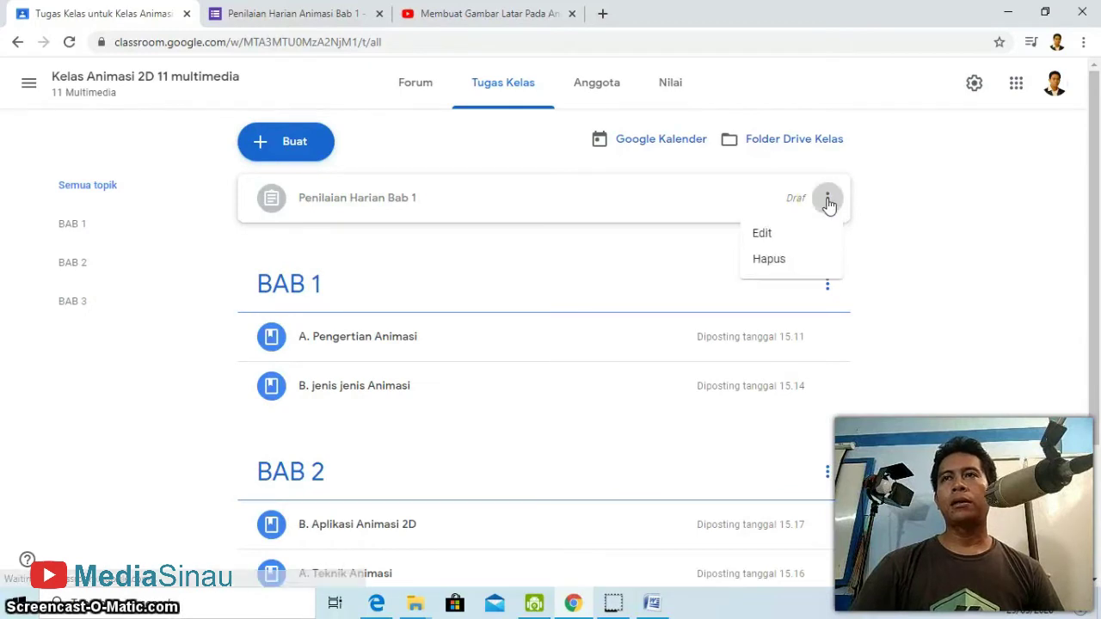
{"action": "left_click", "coordinate": [774, 235]}
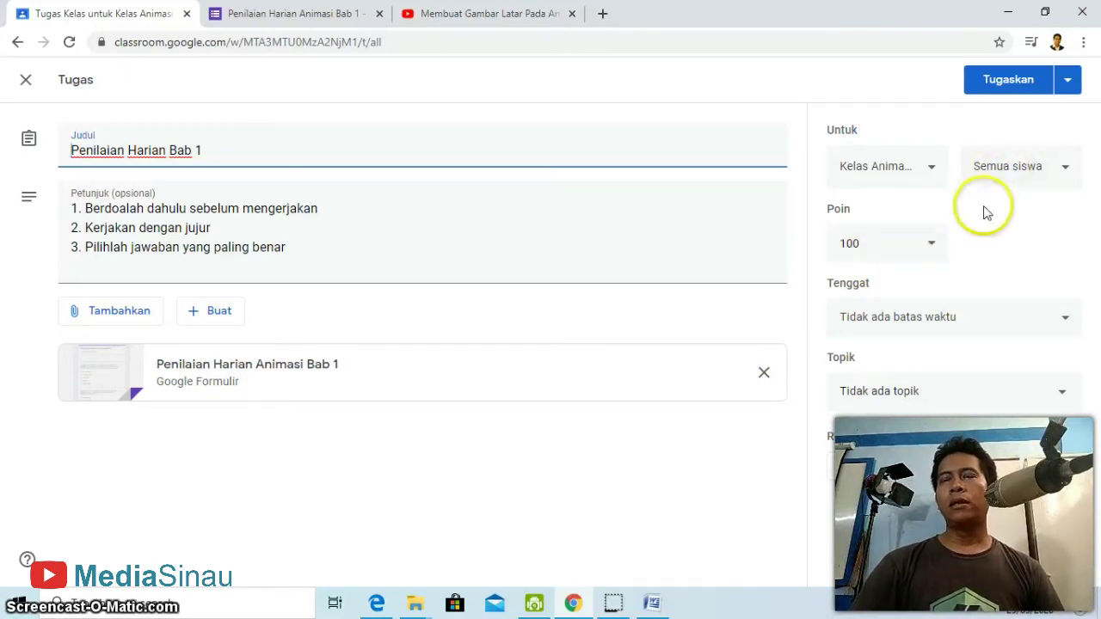
Set the assignment's due date to 29 Mei 2020 with a deadline of 17.00.
{"action": "left_click", "coordinate": [931, 320]}
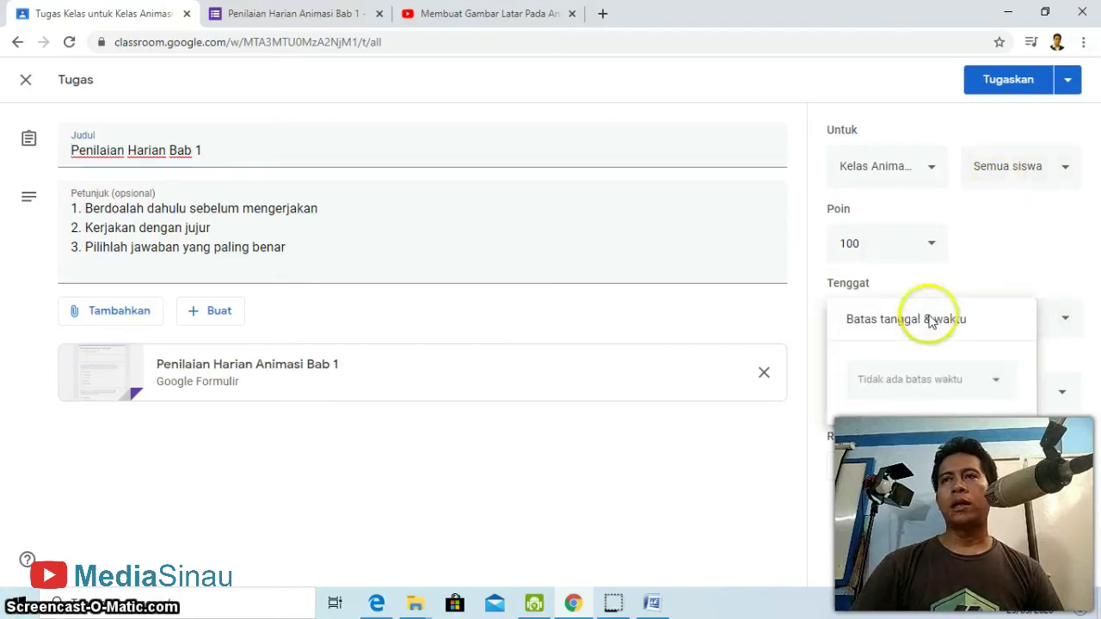
{"action": "left_click", "coordinate": [920, 385]}
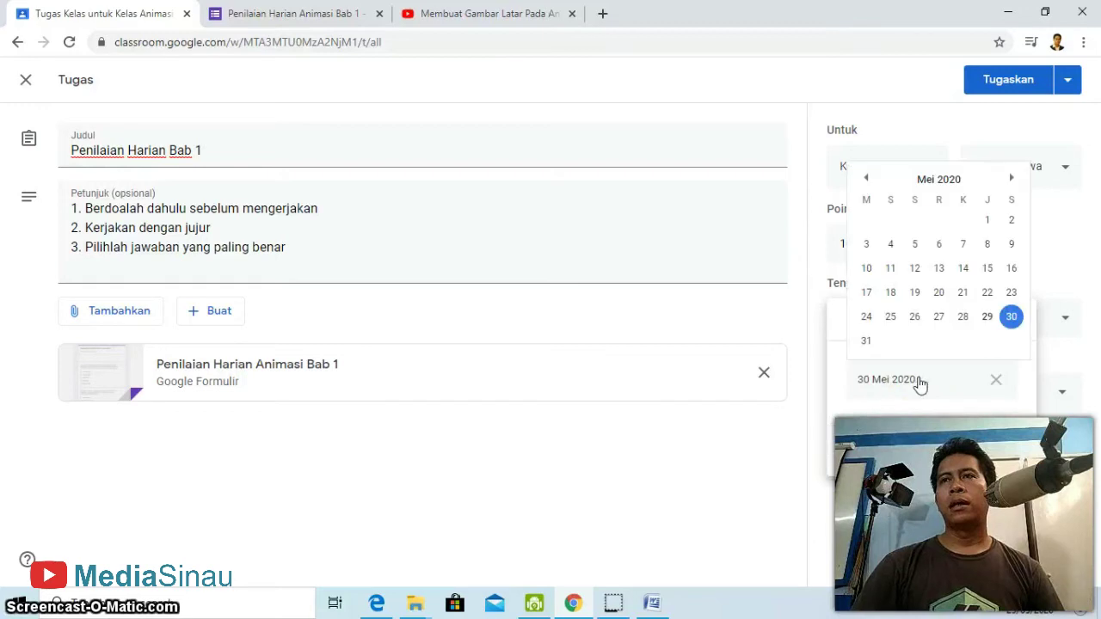
{"action": "left_click", "coordinate": [987, 325]}
{"action": "left_click", "coordinate": [987, 325]}
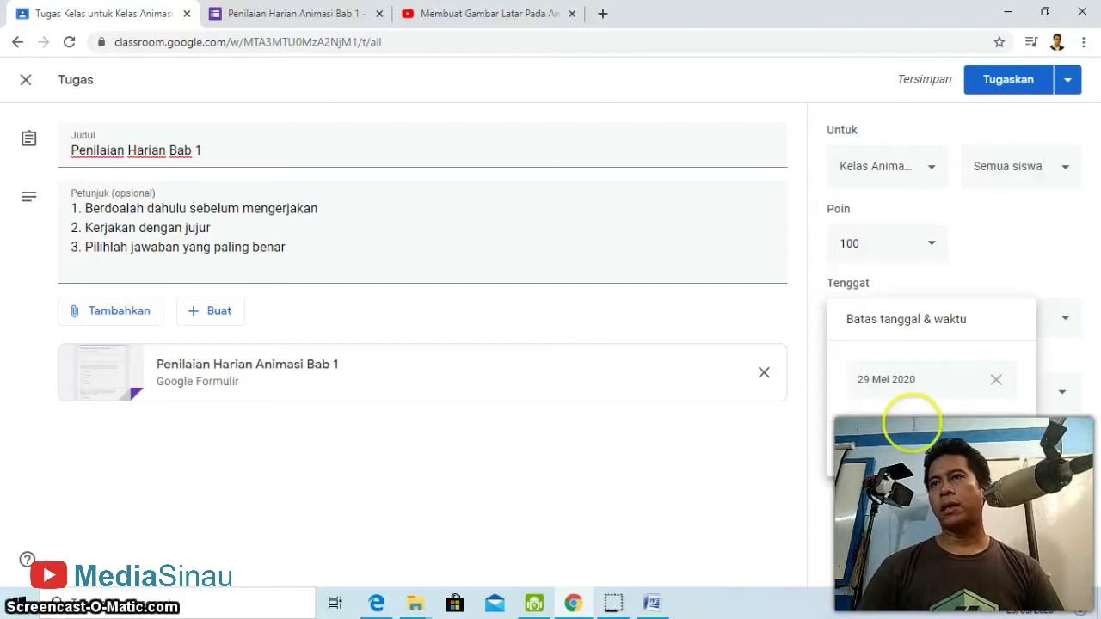
{"action": "left_click", "coordinate": [1066, 443]}
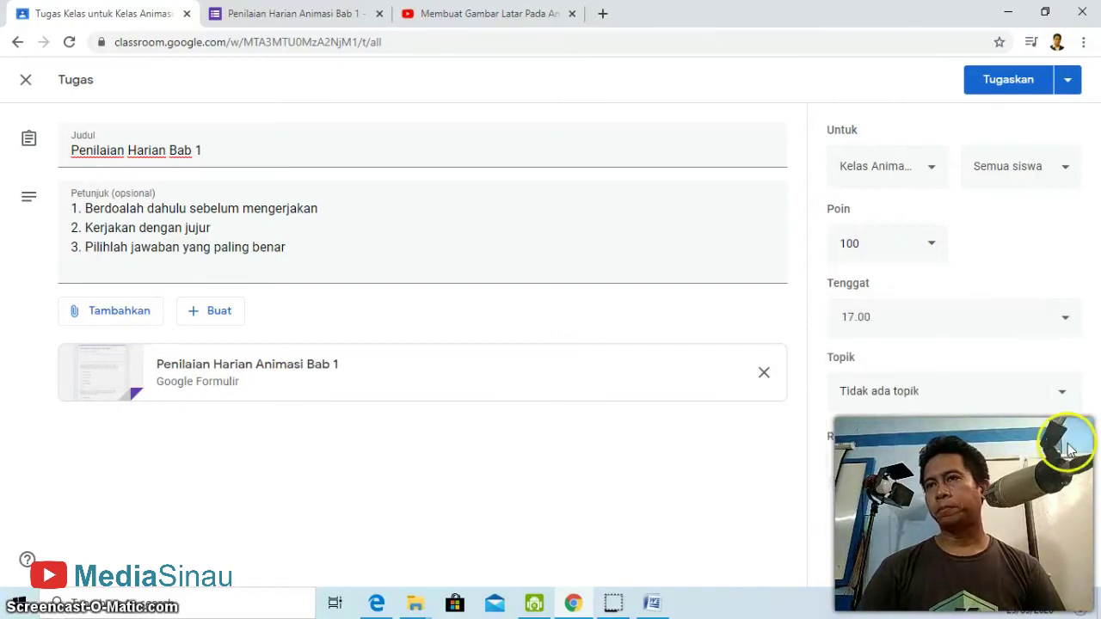
File the assignment under the topic BAB 1 and view the available posting options without choosing one.
{"action": "left_click", "coordinate": [929, 398]}
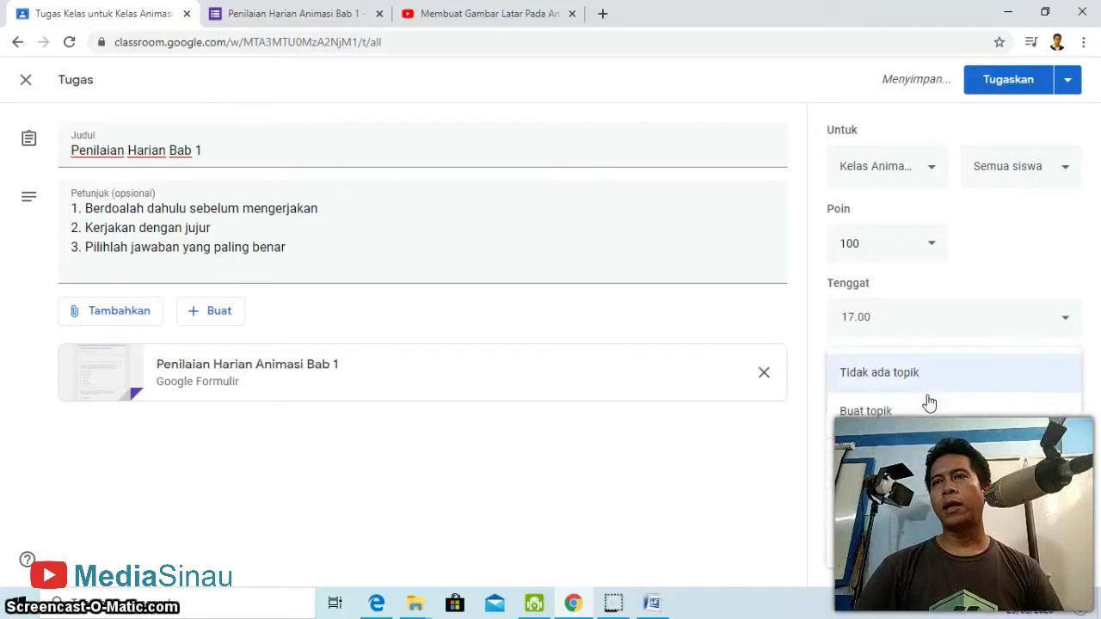
{"action": "left_click", "coordinate": [876, 472]}
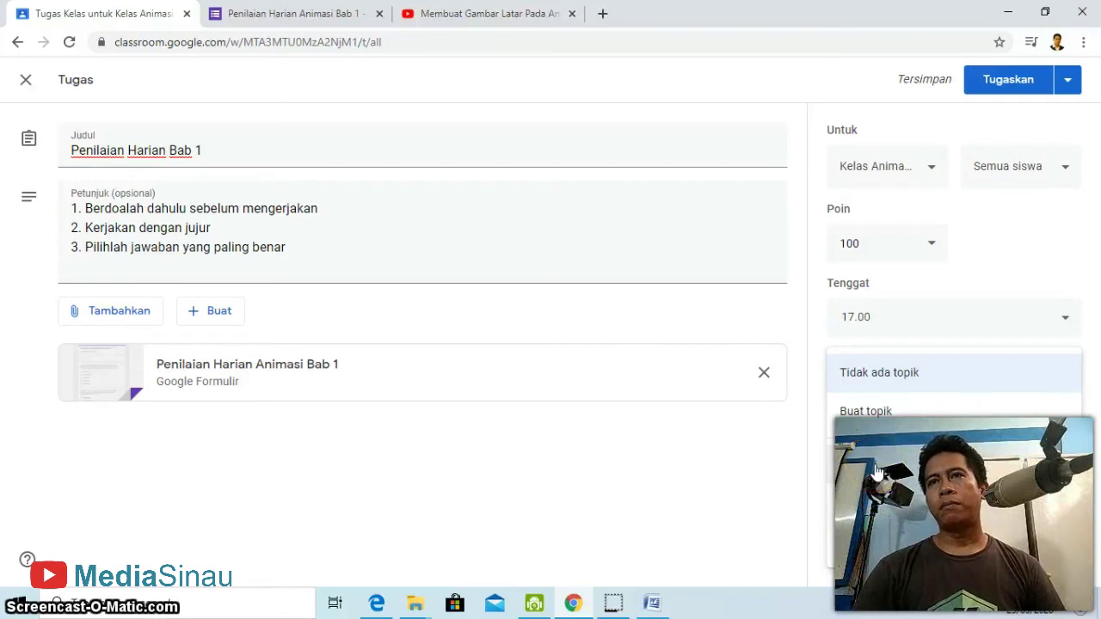
{"action": "left_click", "coordinate": [876, 471]}
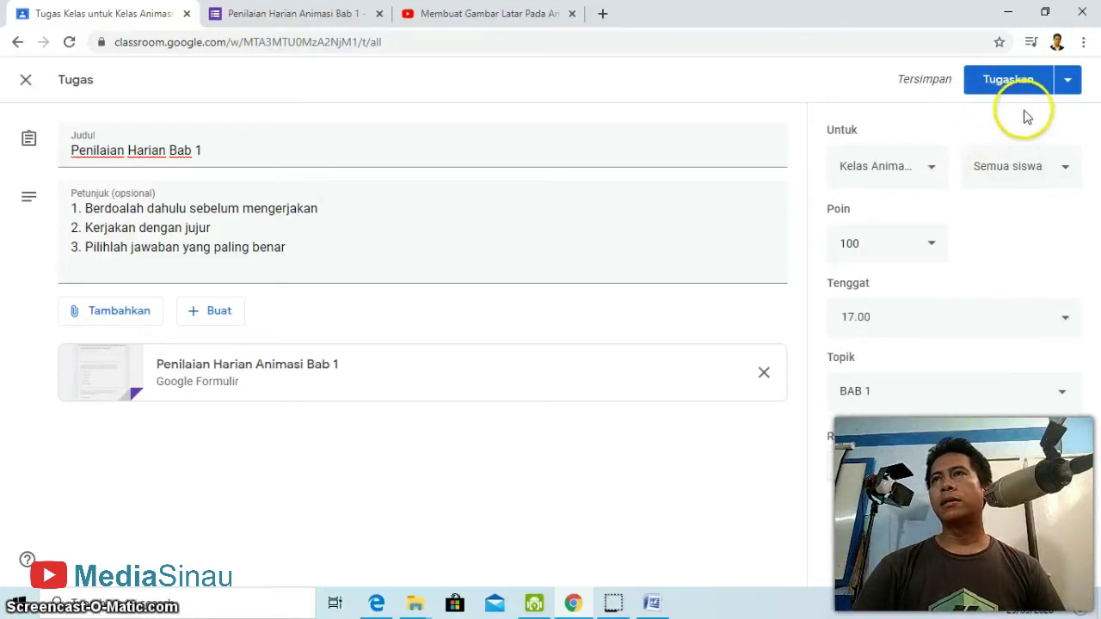
{"action": "left_click", "coordinate": [1069, 84]}
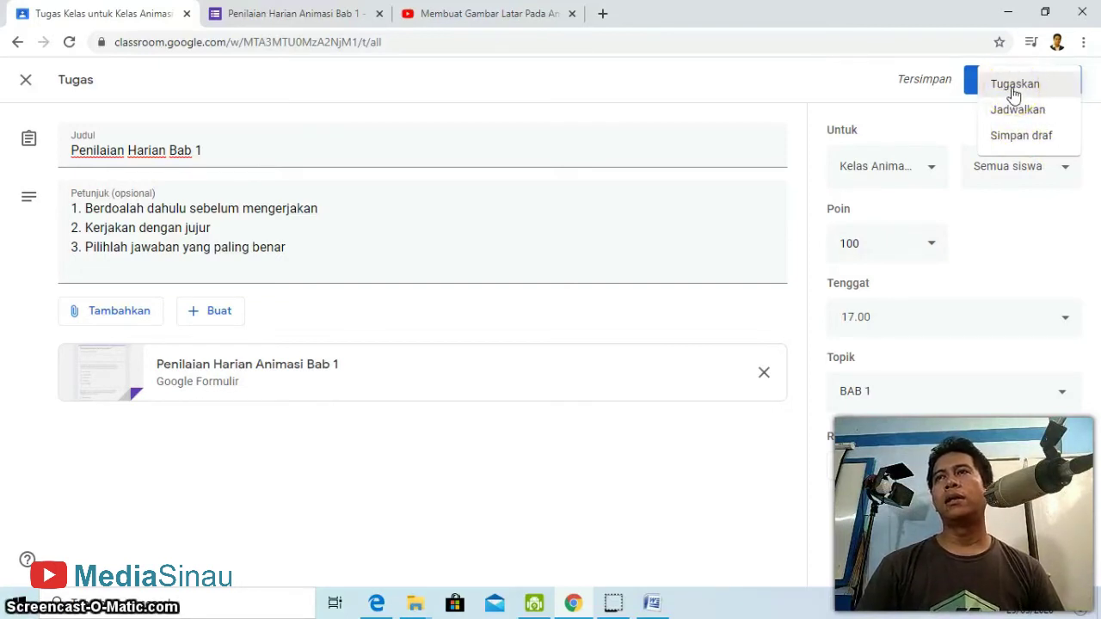
{"action": "left_click", "coordinate": [831, 95]}
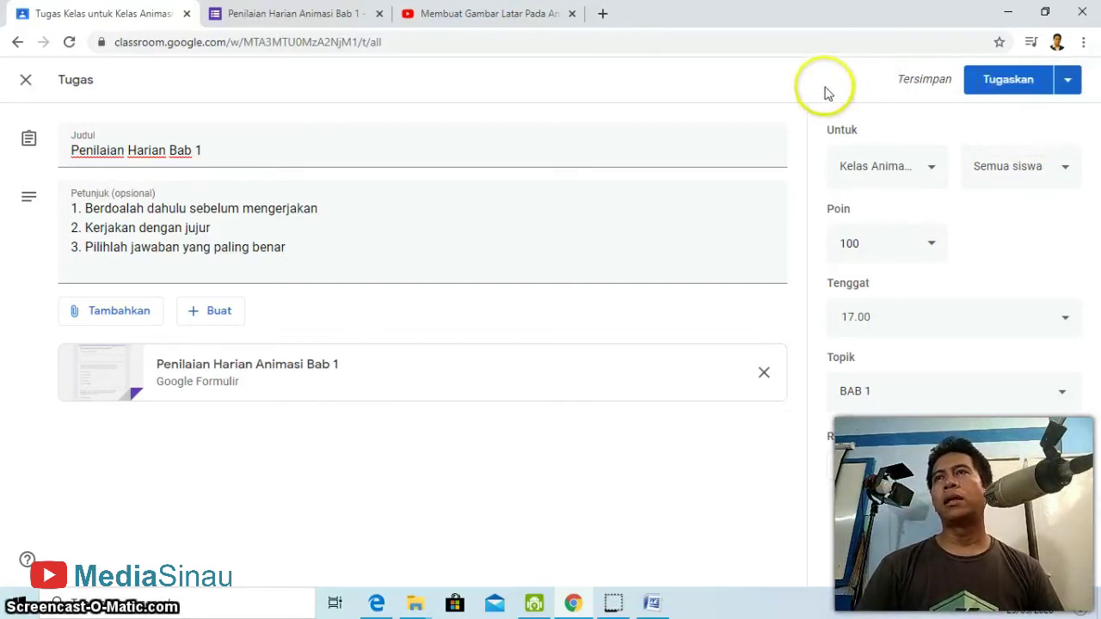
Assign "Penilaian Harian Bab 1" to the class and move it below "A. Pengertian Animasi" in the BAB 1 topic.
{"action": "left_click", "coordinate": [1000, 86]}
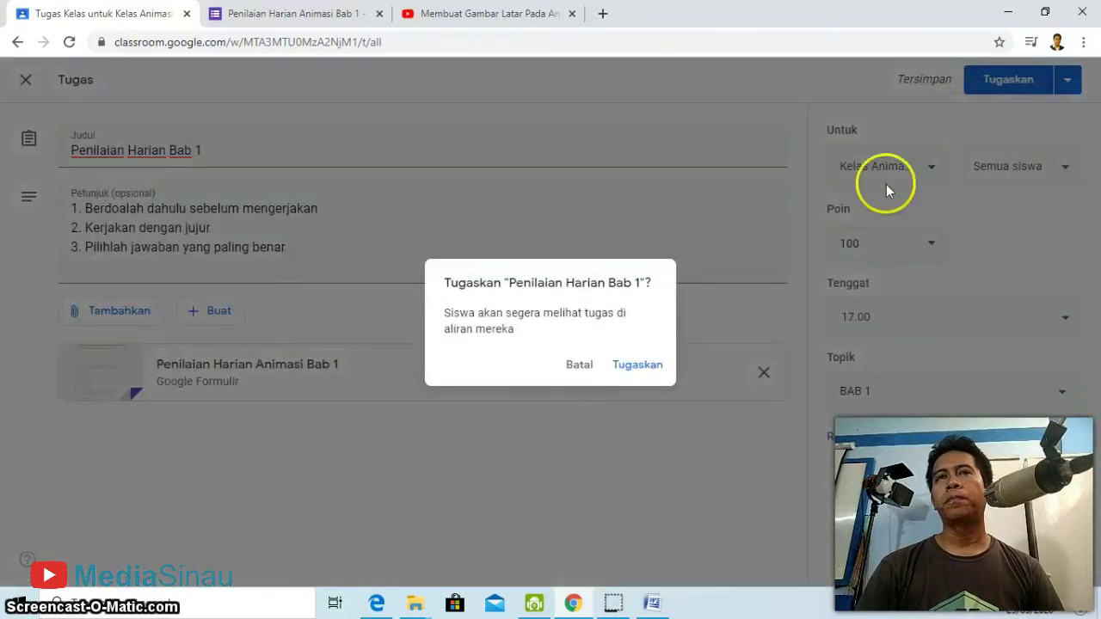
{"action": "left_click", "coordinate": [653, 368]}
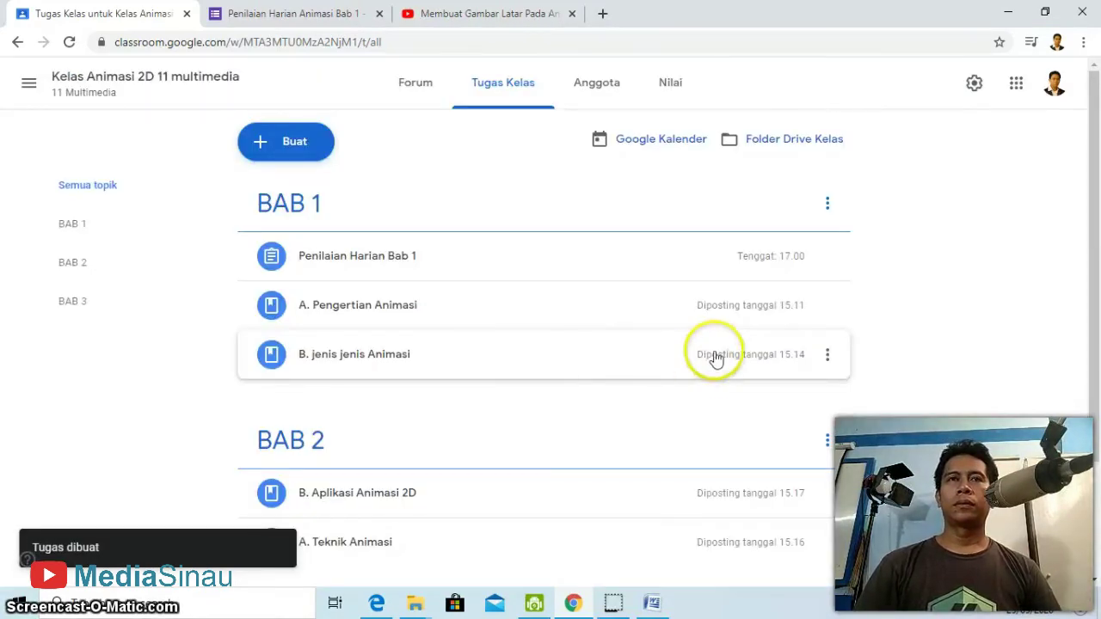
{"action": "scroll", "coordinate": [595, 394], "scroll_direction": "down", "scroll_amount": 1}
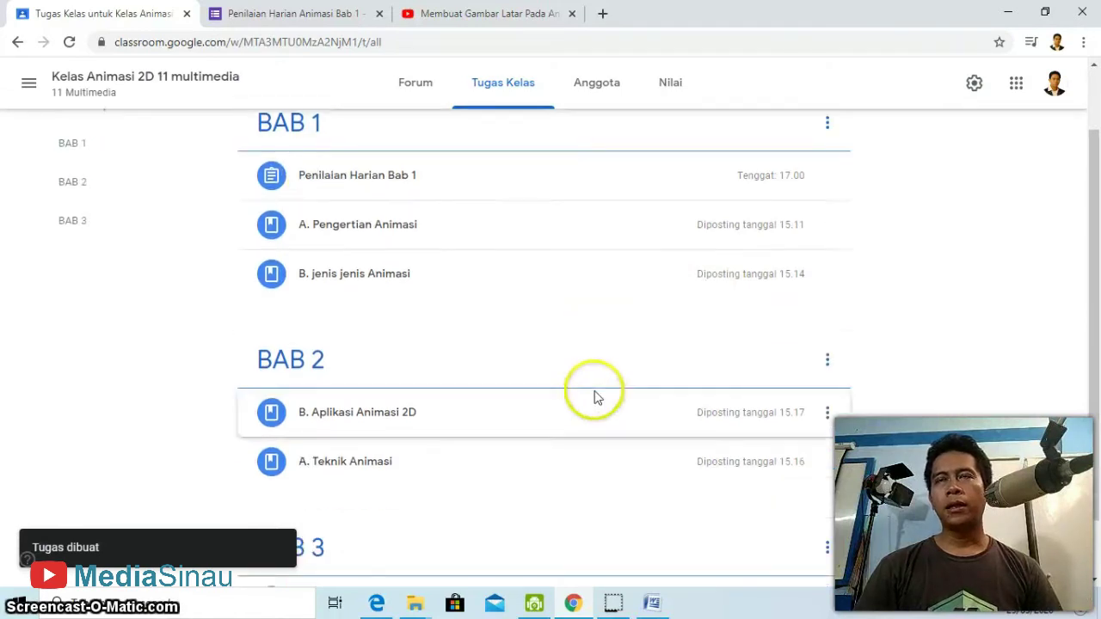
{"action": "left_click_drag", "start_coordinate": [462, 180], "coordinate": [463, 230]}
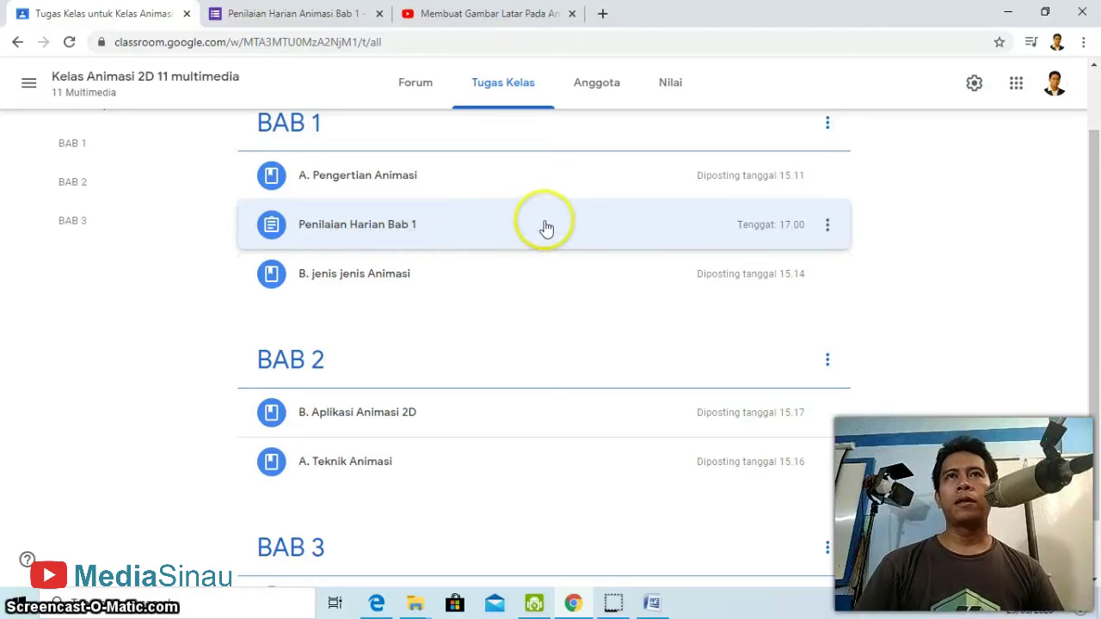
Expand the posted "Penilaian Harian Bab 1" assignment, review its attached quiz form from letterhead to last question, and close the form.
{"action": "left_click", "coordinate": [334, 225]}
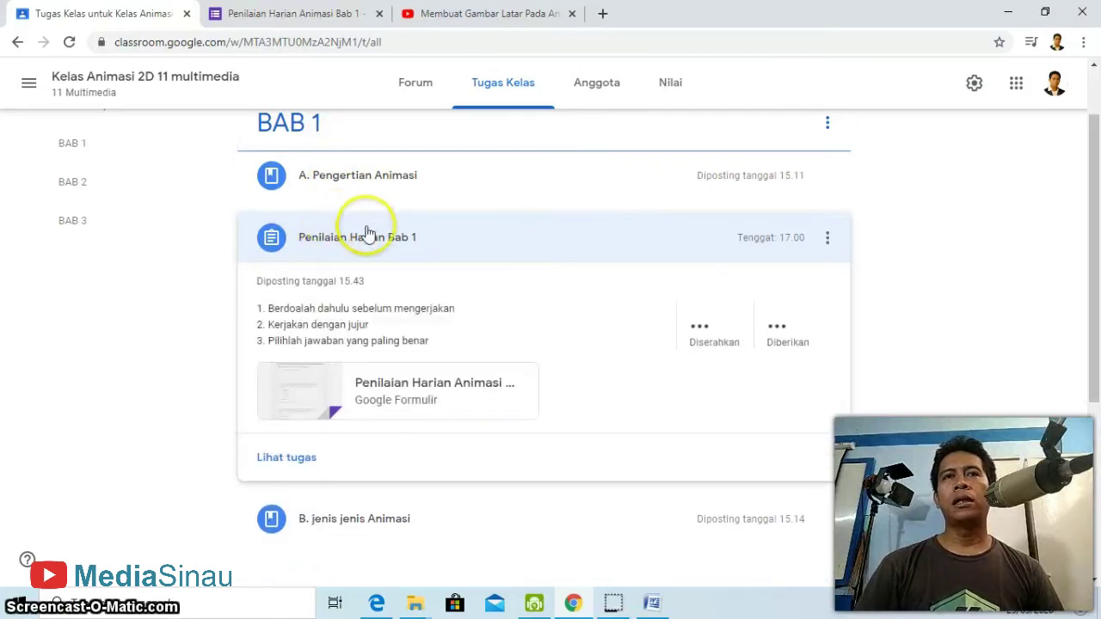
{"action": "left_click", "coordinate": [422, 383]}
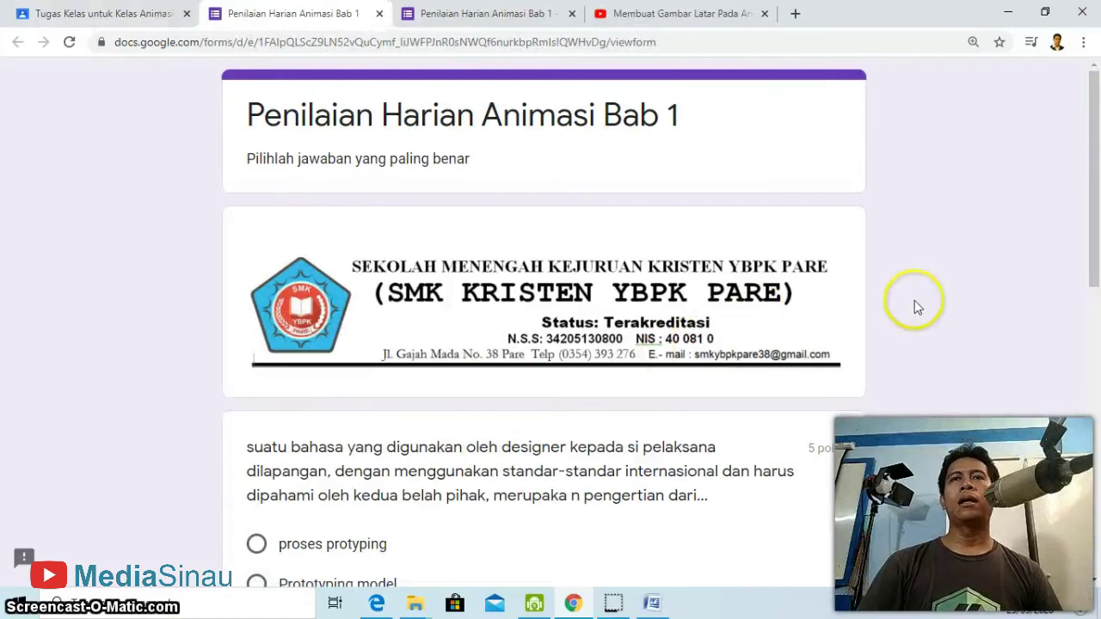
{"action": "scroll", "coordinate": [912, 303], "scroll_direction": "down", "scroll_amount": 3}
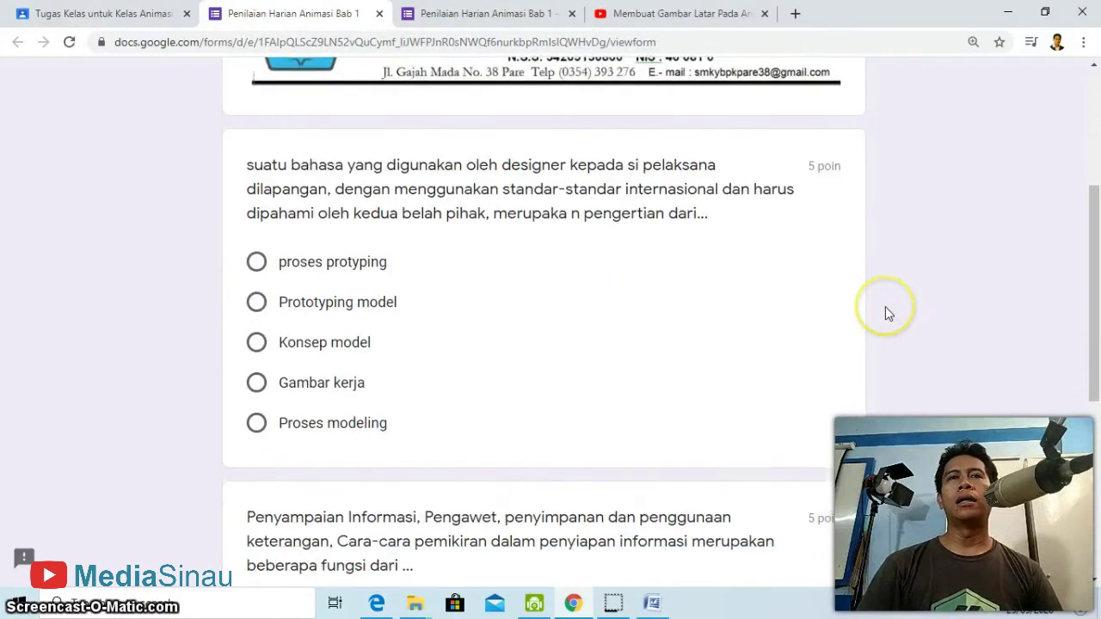
{"action": "scroll", "coordinate": [886, 308], "scroll_direction": "down", "scroll_amount": 4}
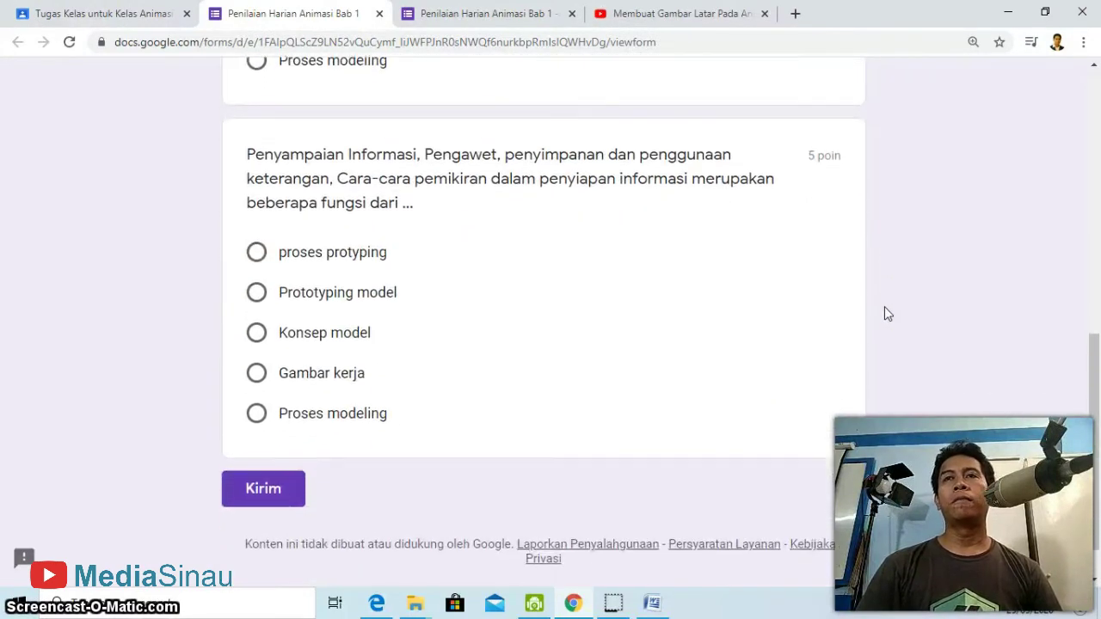
{"action": "scroll", "coordinate": [884, 306], "scroll_direction": "up", "scroll_amount": 8}
{"action": "left_click", "coordinate": [410, 112]}
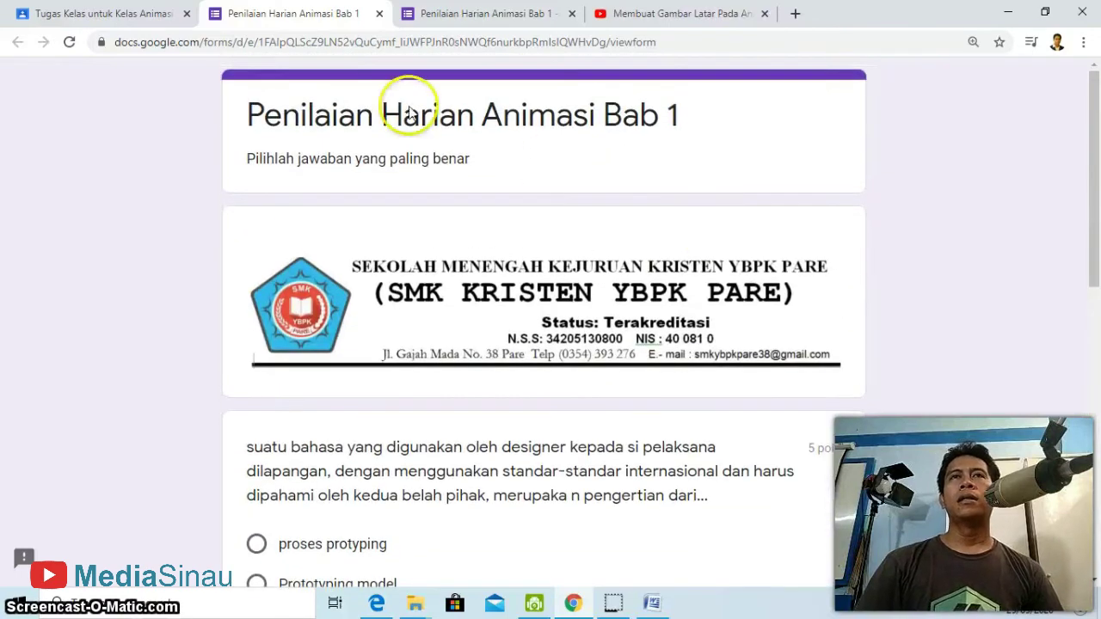
{"action": "left_click", "coordinate": [379, 13]}
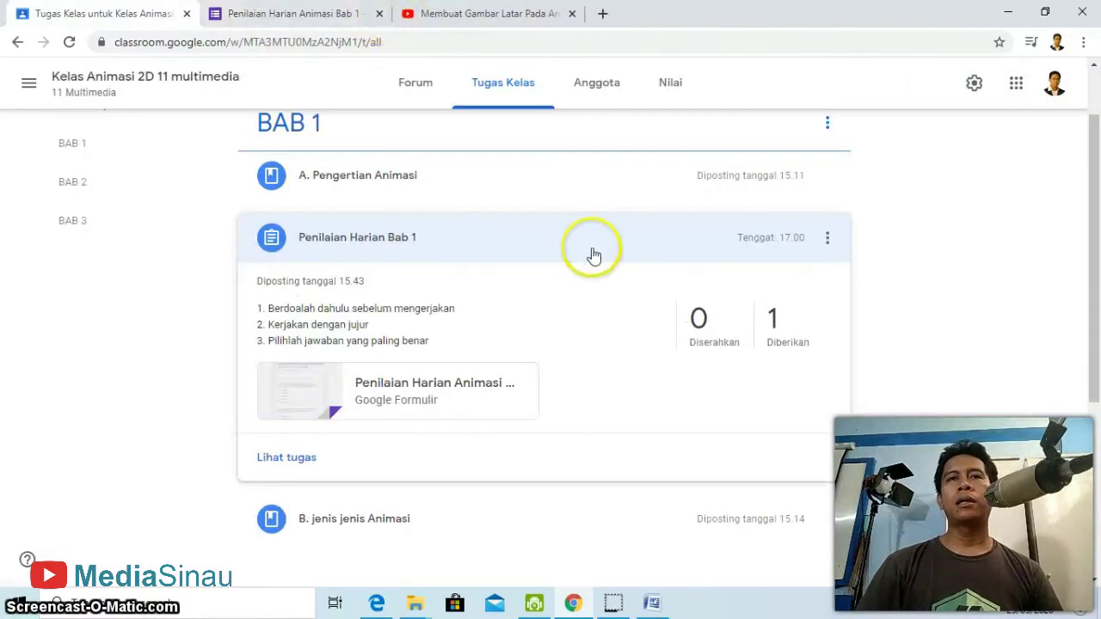
Switch to the student's Classroom in Microsoft Edge and open the quiz form attached to "Penilaian Harian Bab 1".
{"action": "left_click", "coordinate": [376, 603]}
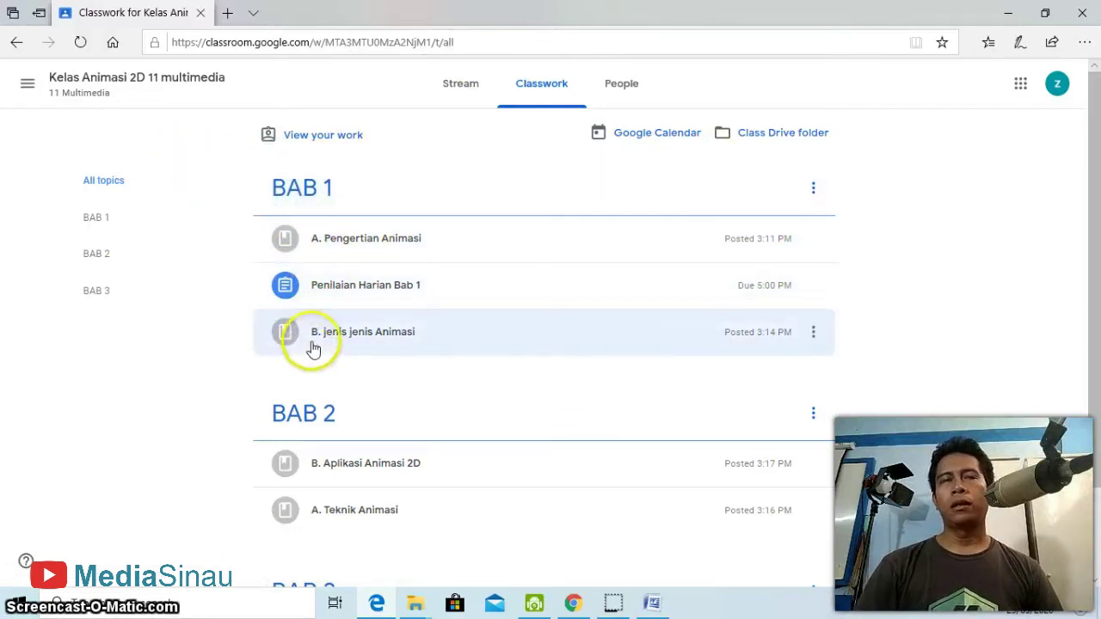
{"action": "left_click", "coordinate": [332, 293]}
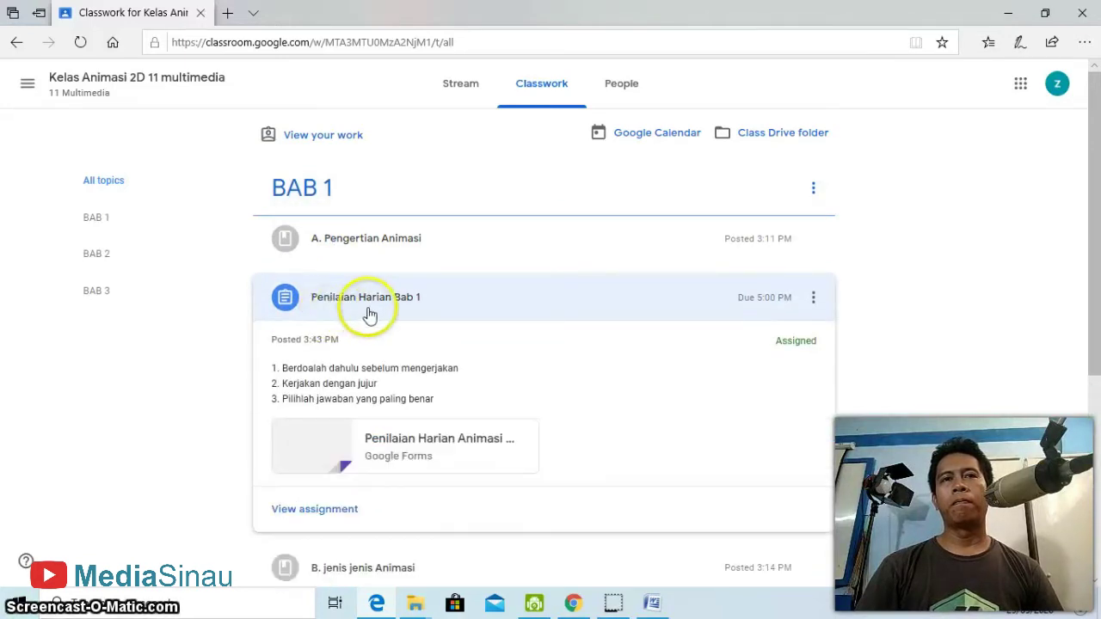
{"action": "scroll", "coordinate": [364, 314], "scroll_direction": "down", "scroll_amount": 1}
{"action": "left_click", "coordinate": [399, 370]}
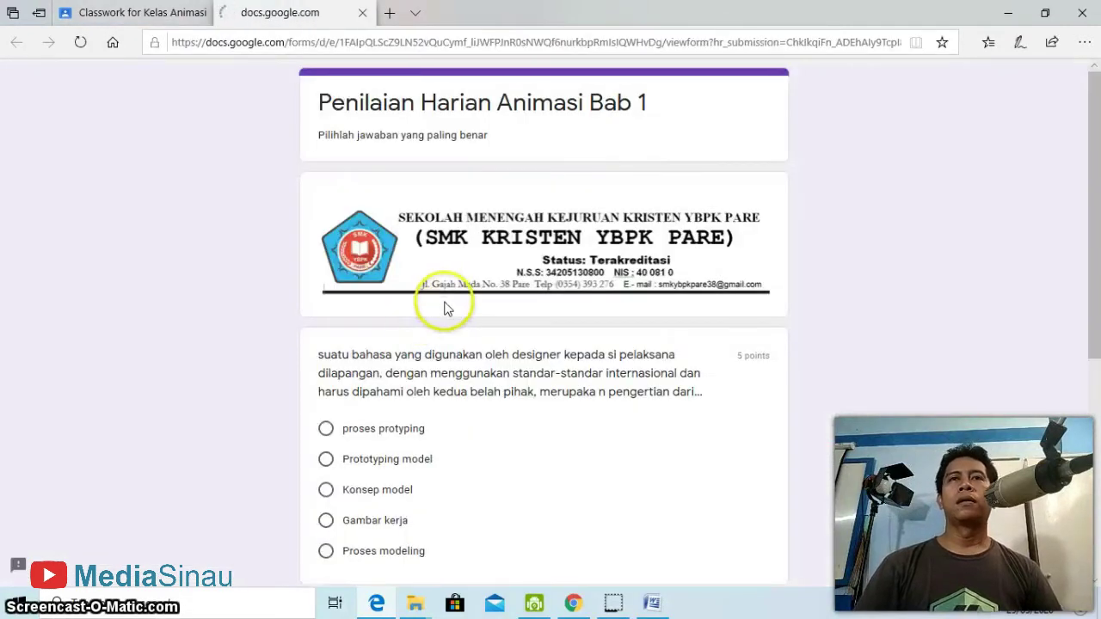
Answer the first question with "Gambar kerja" and the second with "Prototyping model", and submit the quiz.
{"action": "scroll", "coordinate": [521, 361], "scroll_direction": "down", "scroll_amount": 2}
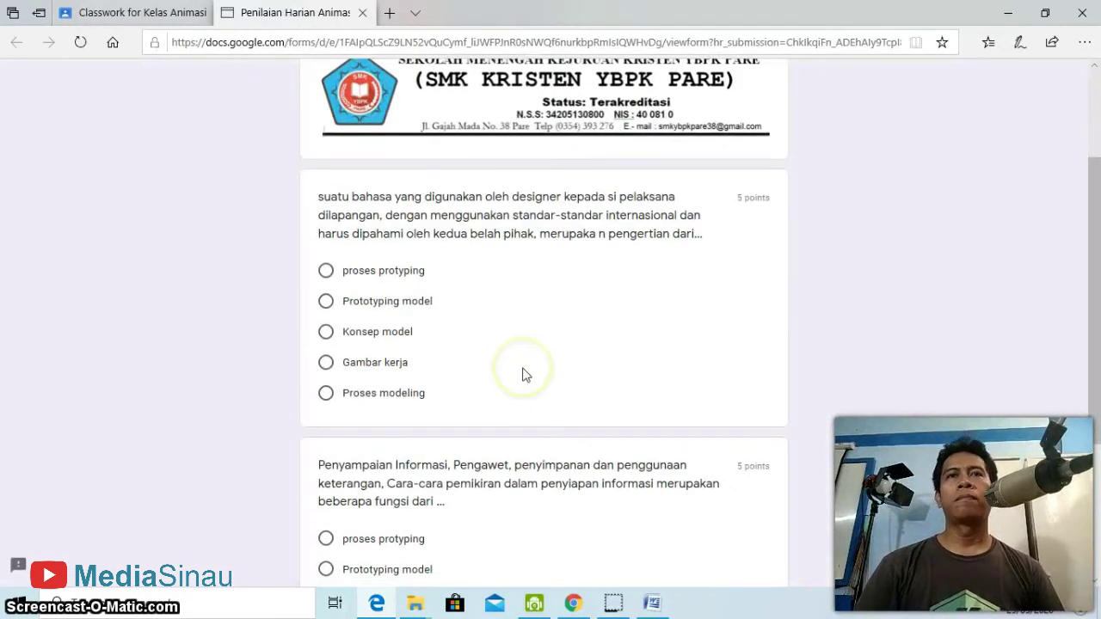
{"action": "scroll", "coordinate": [526, 375], "scroll_direction": "down", "scroll_amount": 3}
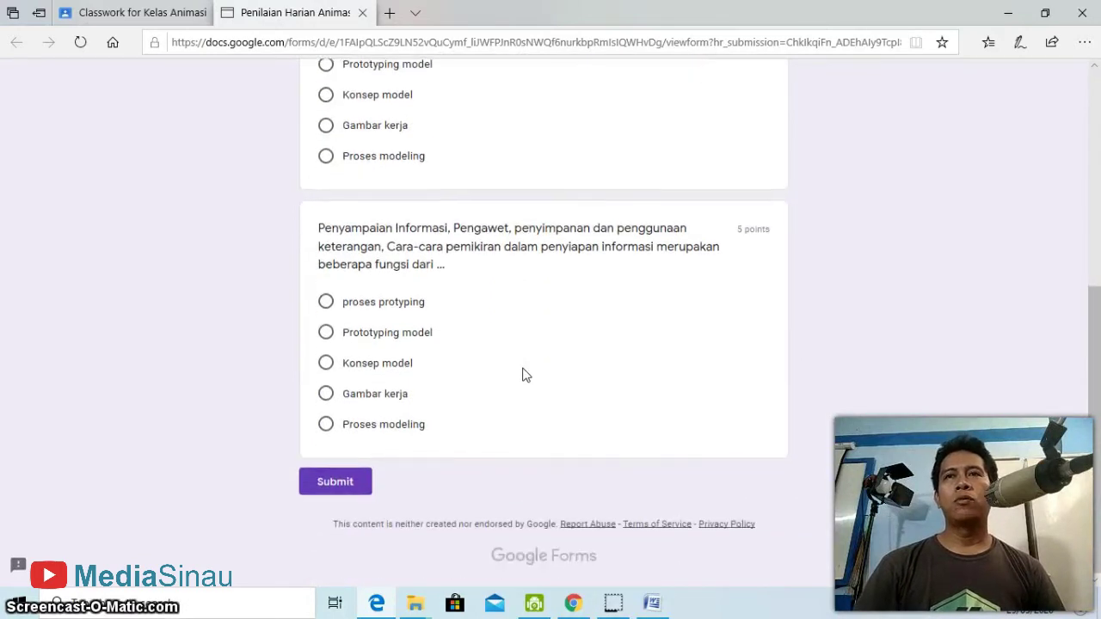
{"action": "scroll", "coordinate": [526, 375], "scroll_direction": "up", "scroll_amount": 2}
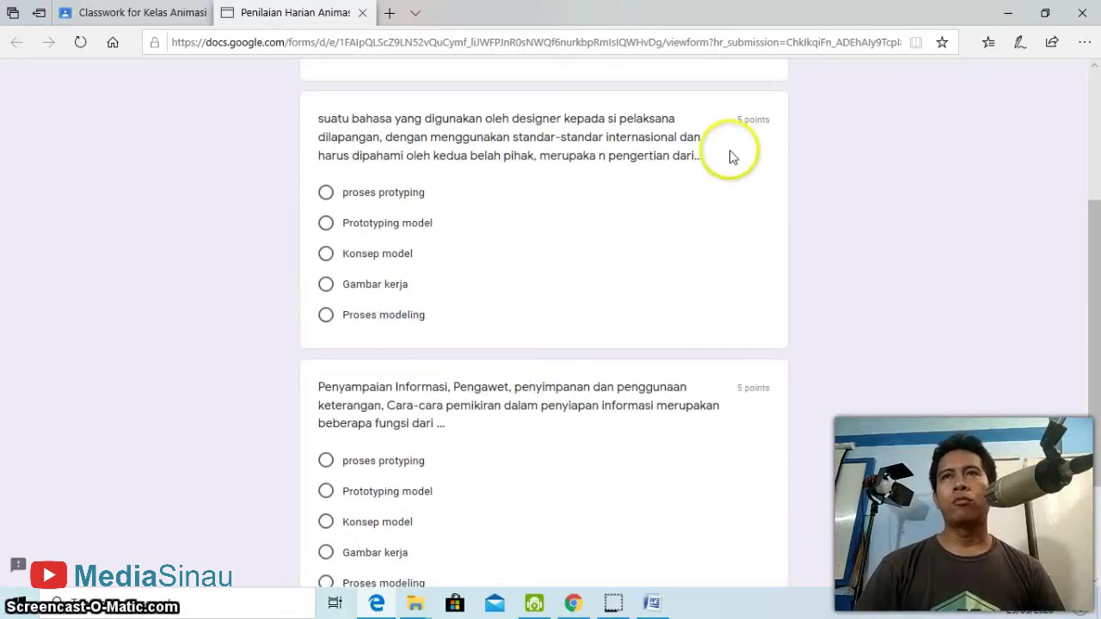
{"action": "scroll", "coordinate": [657, 179], "scroll_direction": "down", "scroll_amount": 1}
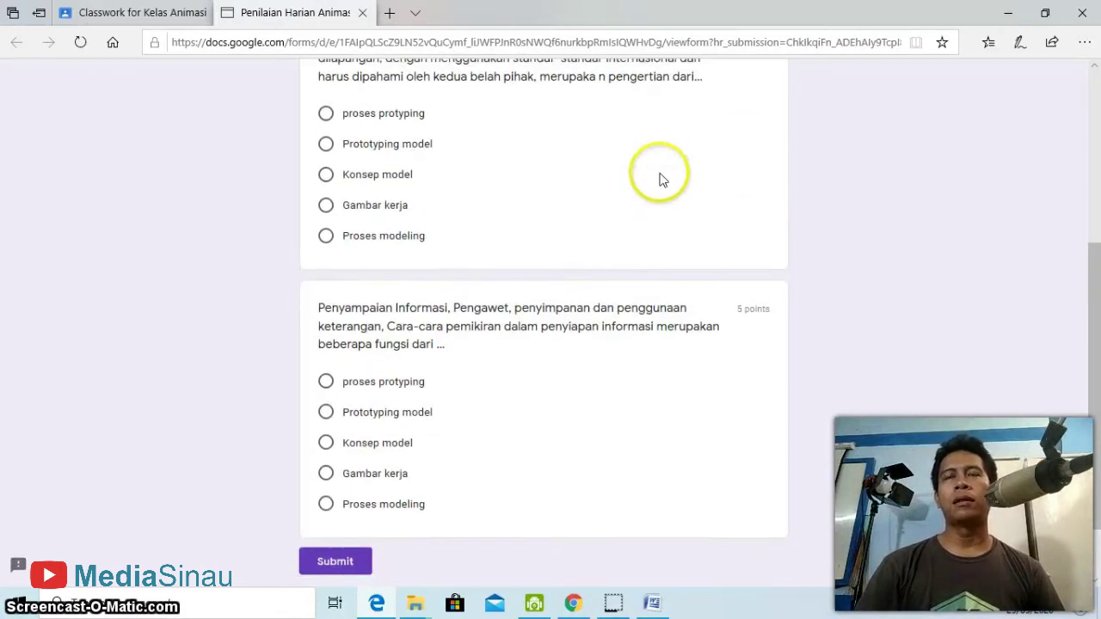
{"action": "scroll", "coordinate": [481, 215], "scroll_direction": "up", "scroll_amount": 1}
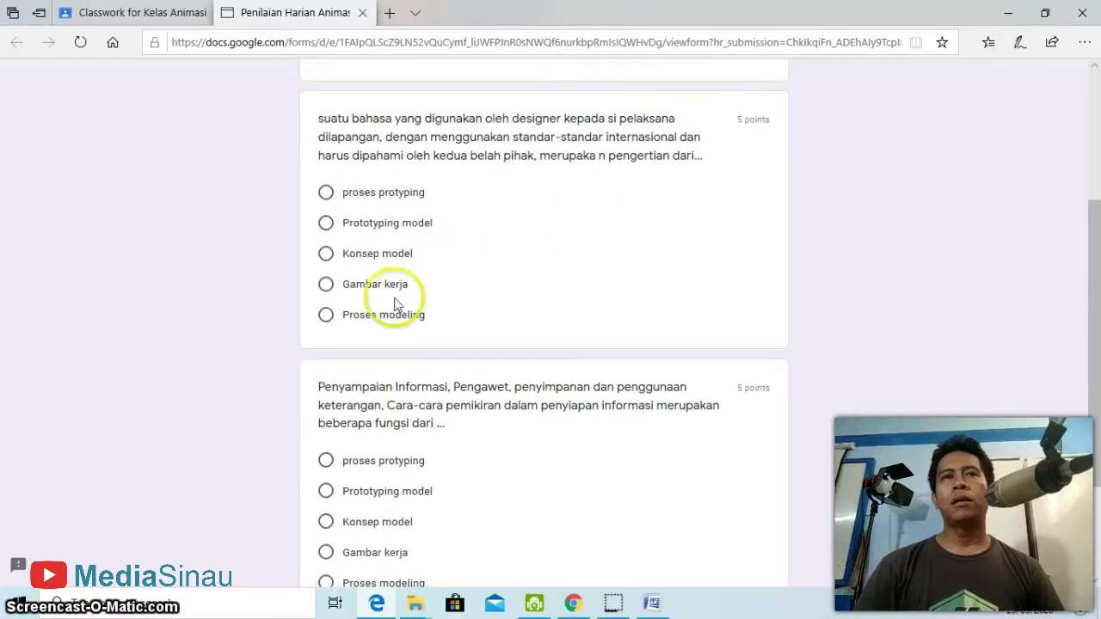
{"action": "left_click", "coordinate": [326, 285]}
{"action": "scroll", "coordinate": [481, 301], "scroll_direction": "down", "scroll_amount": 1}
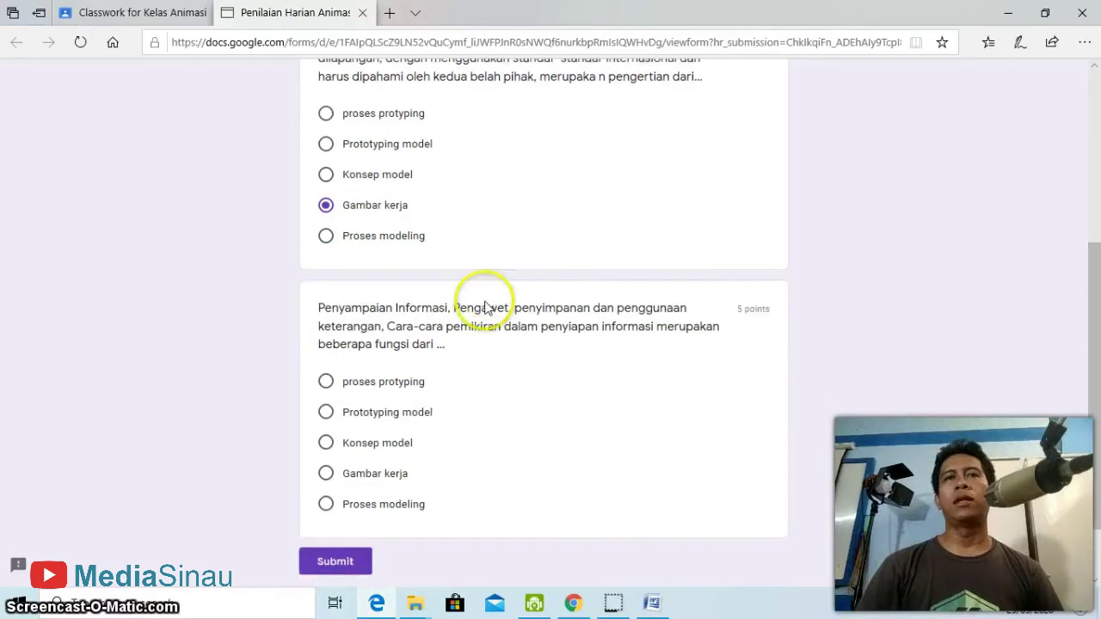
{"action": "left_click", "coordinate": [327, 416]}
{"action": "scroll", "coordinate": [602, 397], "scroll_direction": "down", "scroll_amount": 1}
{"action": "scroll", "coordinate": [589, 307], "scroll_direction": "up", "scroll_amount": 4}
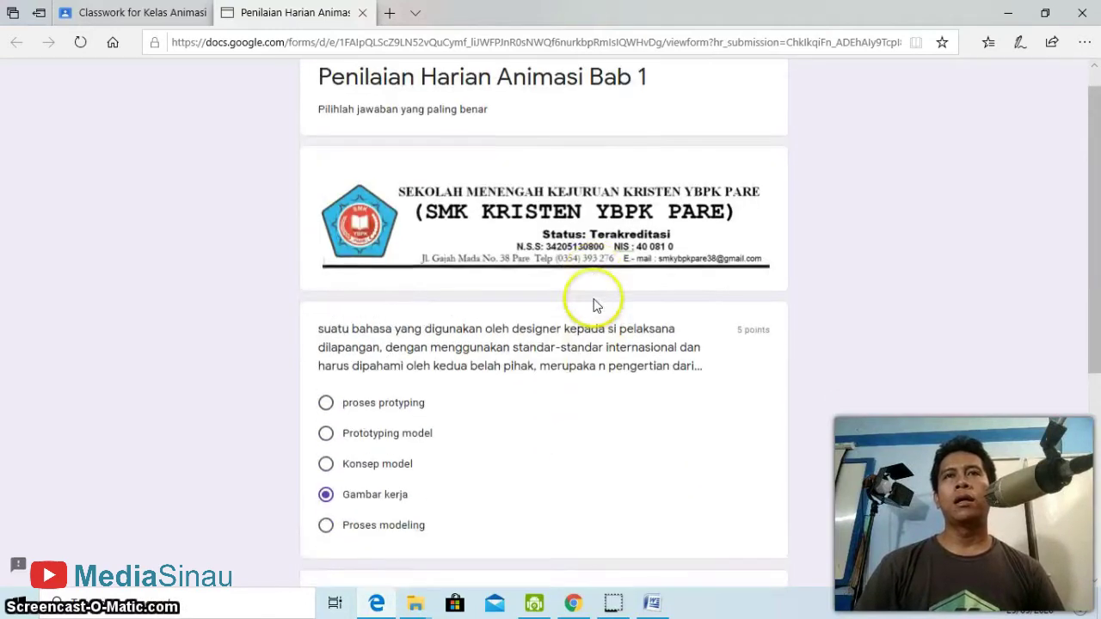
{"action": "scroll", "coordinate": [594, 305], "scroll_direction": "down", "scroll_amount": 4}
{"action": "left_click", "coordinate": [334, 488]}
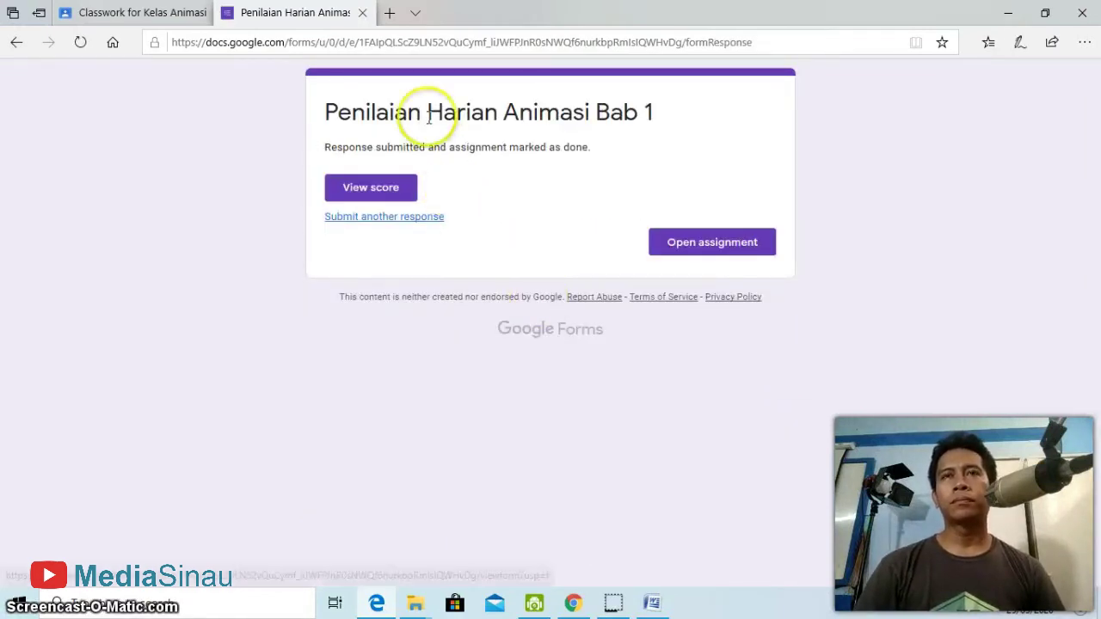
View the score of the submitted quiz and examine the marking and correct answer for each question.
{"action": "left_click", "coordinate": [365, 198]}
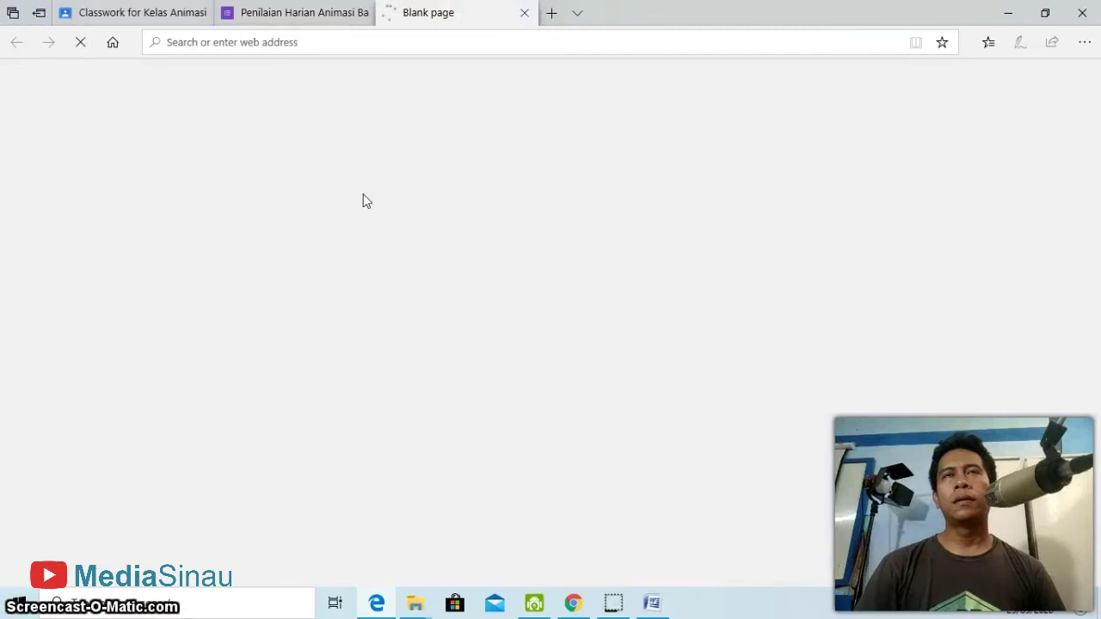
{"action": "scroll", "coordinate": [545, 276], "scroll_direction": "down", "scroll_amount": 2}
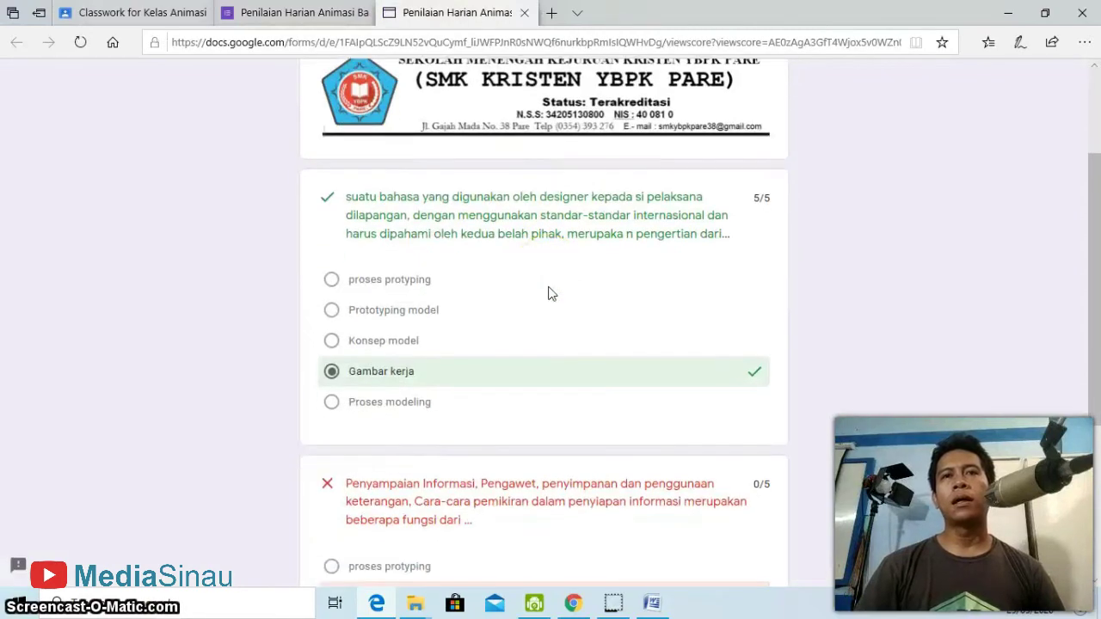
{"action": "scroll", "coordinate": [550, 293], "scroll_direction": "down", "scroll_amount": 4}
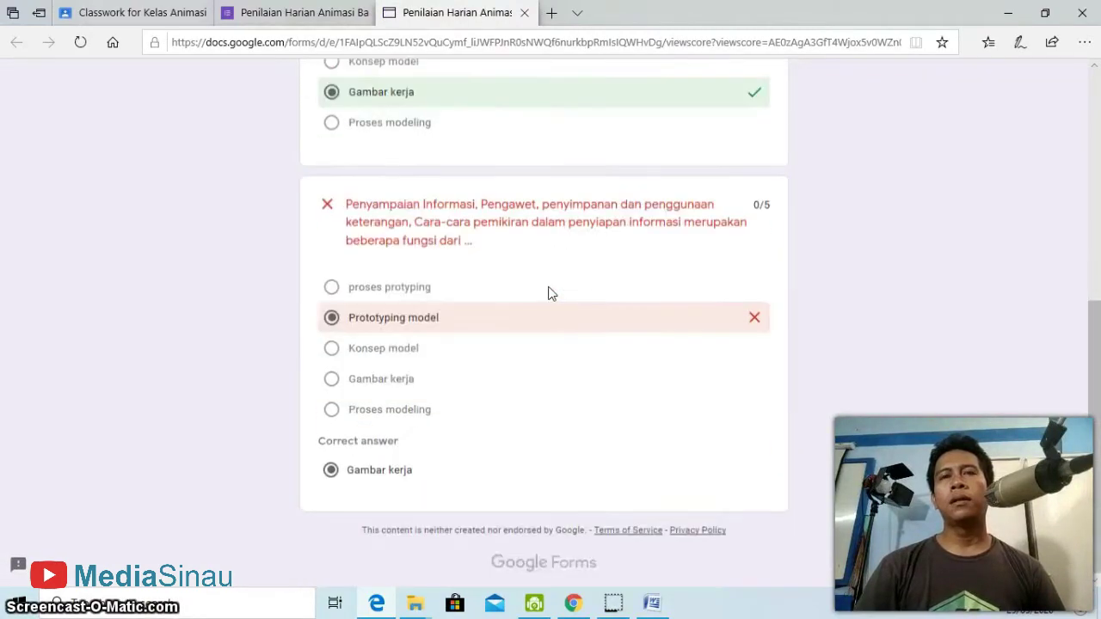
{"action": "scroll", "coordinate": [548, 290], "scroll_direction": "up", "scroll_amount": 4}
{"action": "scroll", "coordinate": [548, 290], "scroll_direction": "down", "scroll_amount": 1}
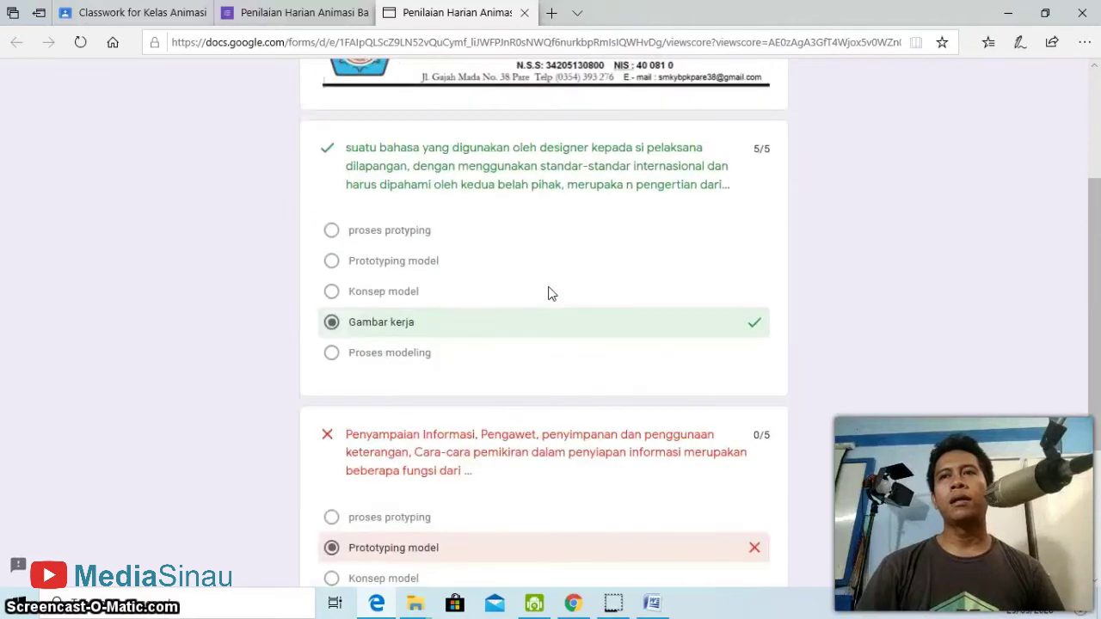
{"action": "scroll", "coordinate": [573, 459], "scroll_direction": "down", "scroll_amount": 2}
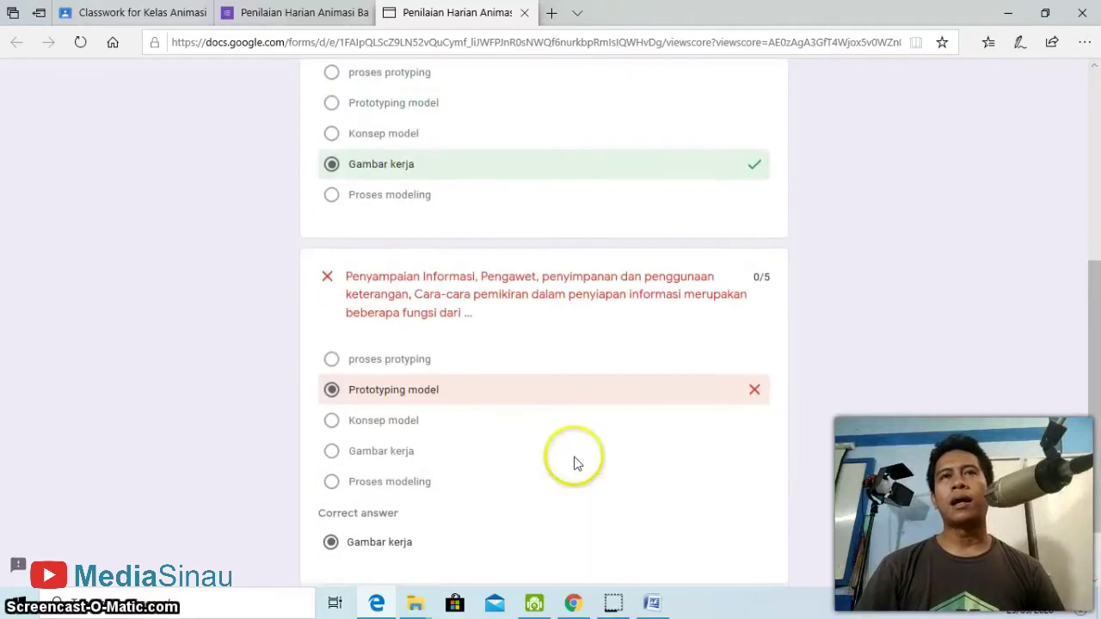
{"action": "scroll", "coordinate": [573, 459], "scroll_direction": "up", "scroll_amount": 1}
{"action": "scroll", "coordinate": [454, 459], "scroll_direction": "down", "scroll_amount": 1}
{"action": "scroll", "coordinate": [491, 467], "scroll_direction": "down", "scroll_amount": 1}
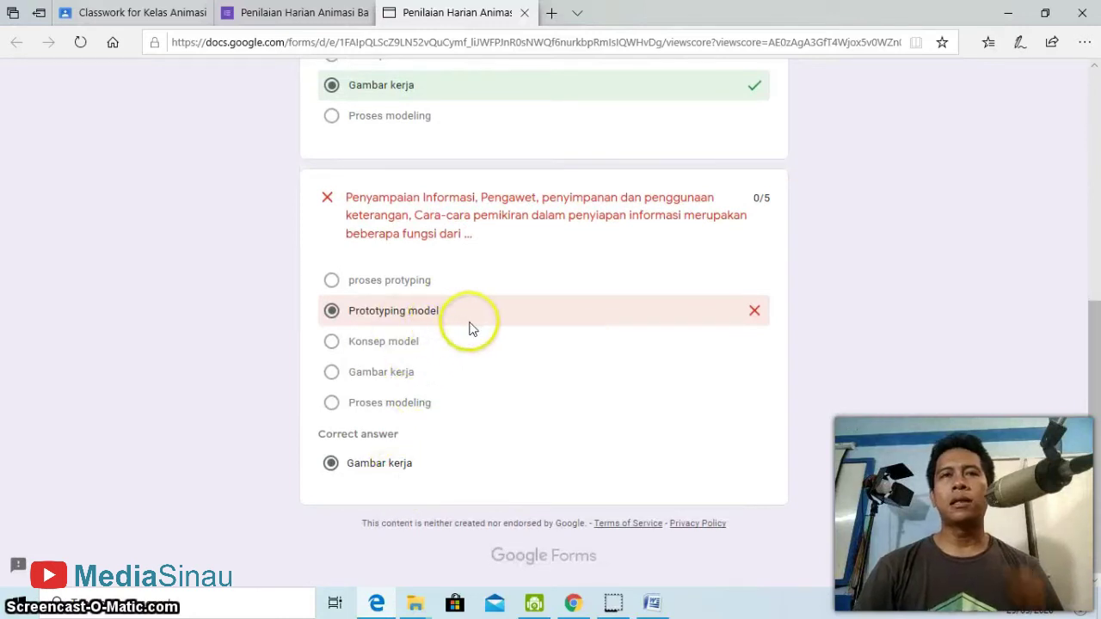
{"action": "scroll", "coordinate": [469, 327], "scroll_direction": "up", "scroll_amount": 2}
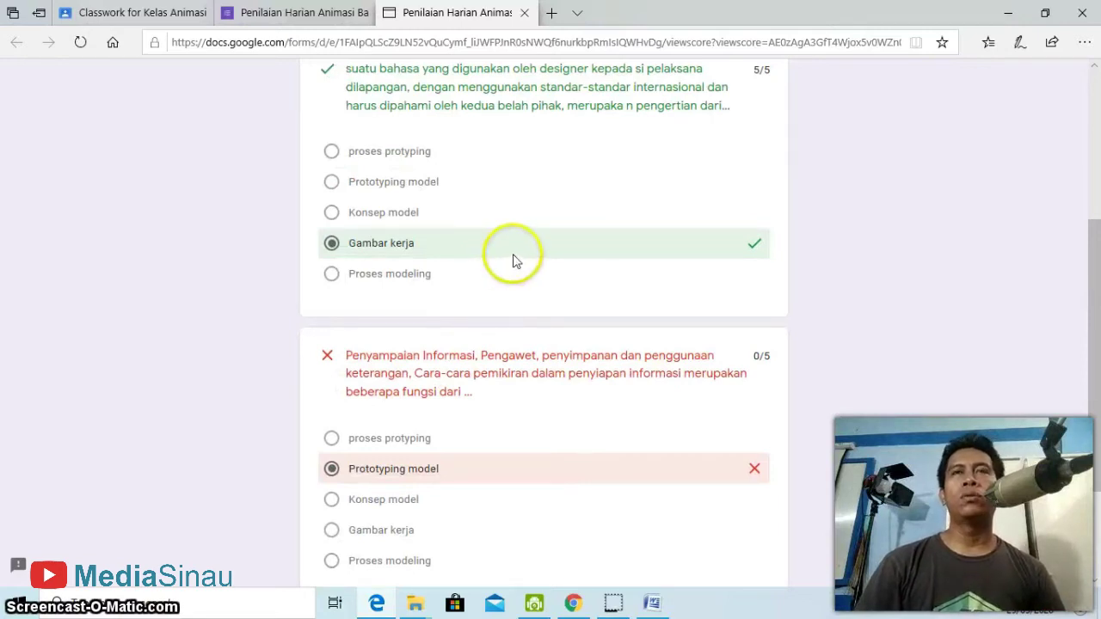
{"action": "scroll", "coordinate": [520, 262], "scroll_direction": "up", "scroll_amount": 2}
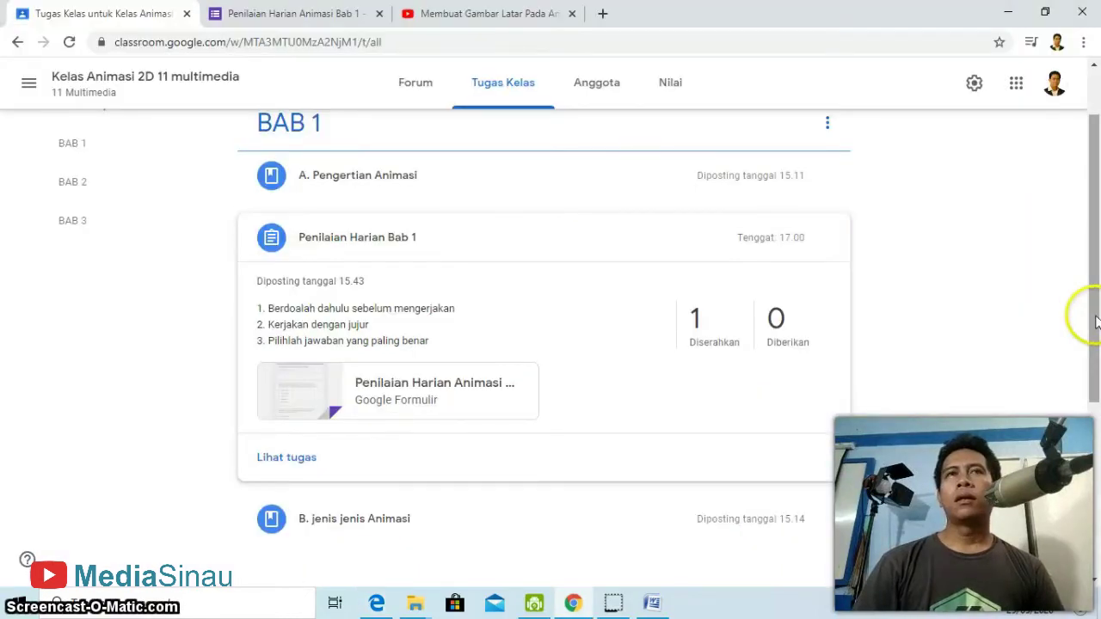
In the teacher's Classroom in Chrome, check the submission status of "Penilaian Harian Bab 1" and open its submitted work.
{"action": "scroll", "coordinate": [1095, 322], "scroll_direction": "up", "scroll_amount": 1}
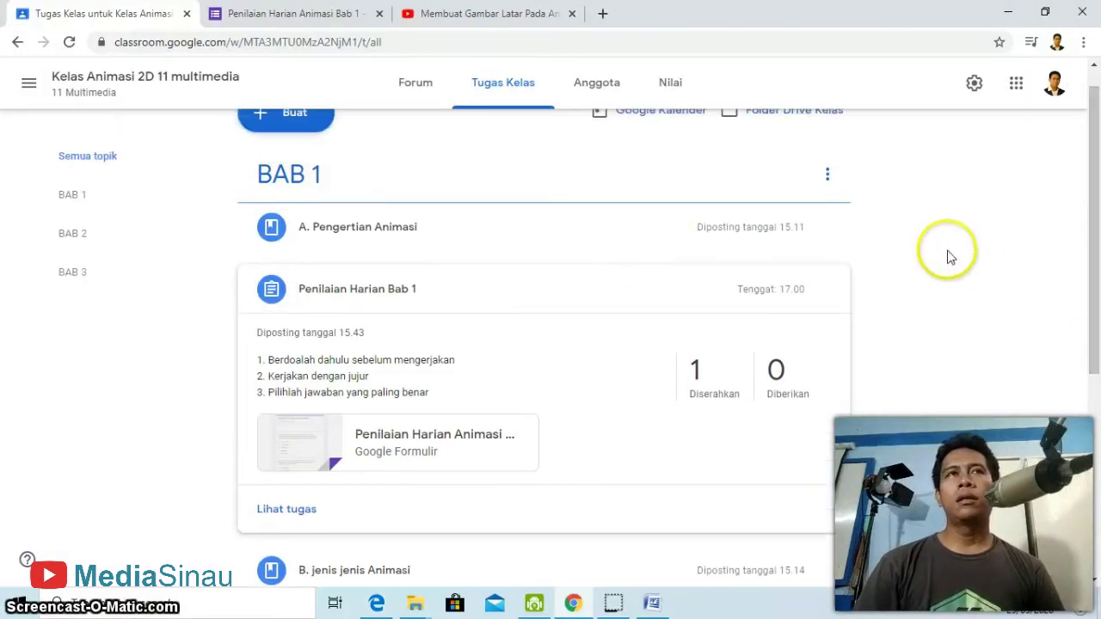
{"action": "scroll", "coordinate": [934, 274], "scroll_direction": "down", "scroll_amount": 1}
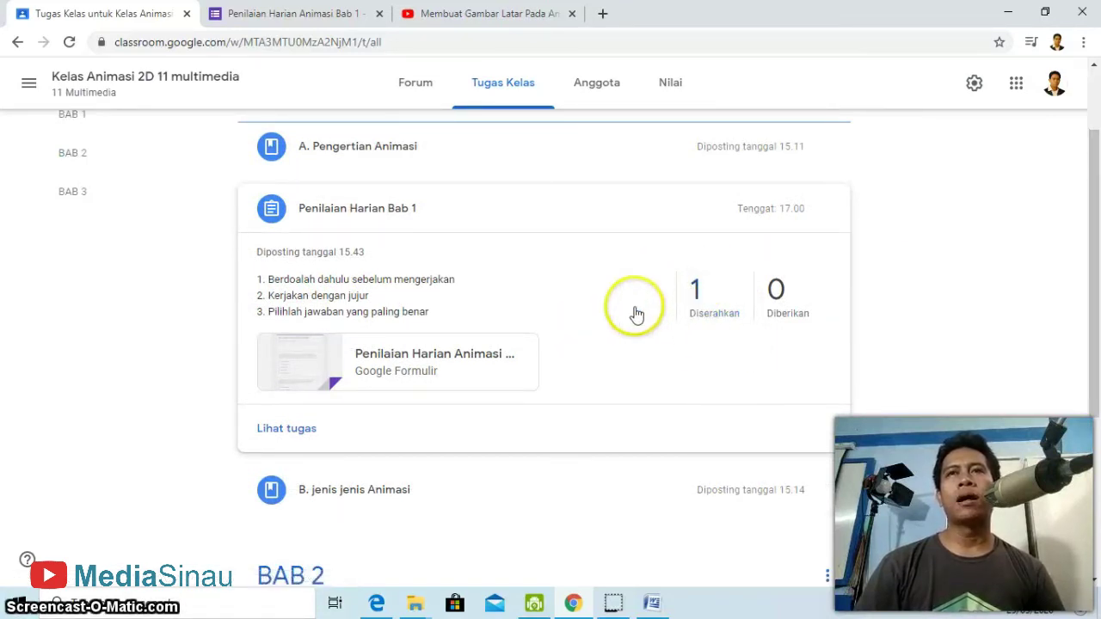
{"action": "scroll", "coordinate": [635, 314], "scroll_direction": "up", "scroll_amount": 1}
{"action": "left_click", "coordinate": [696, 376]}
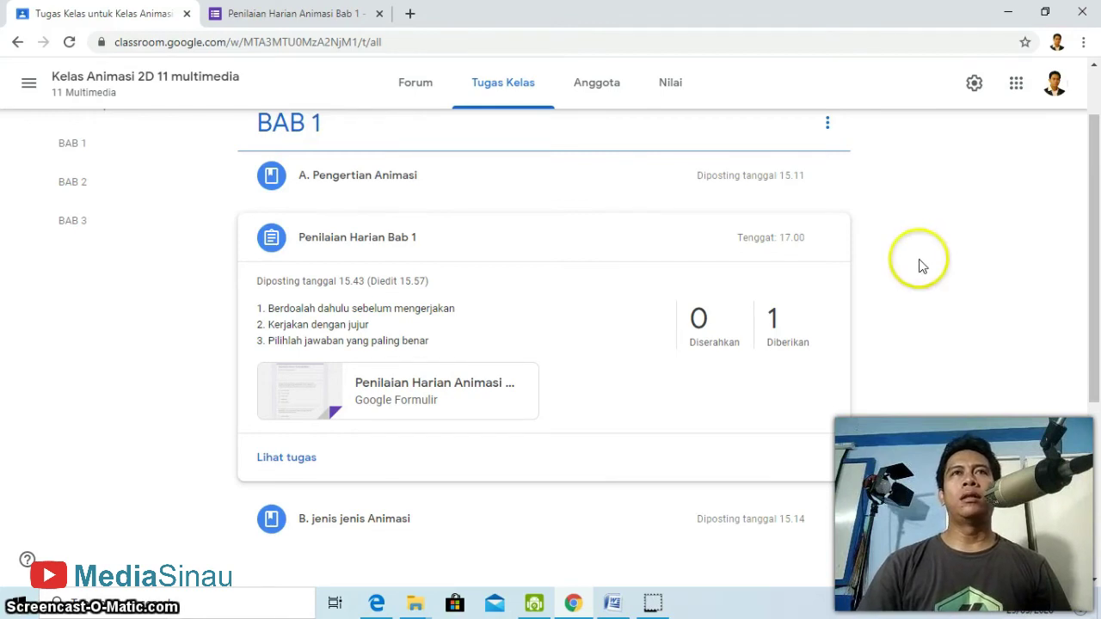
Open Google Drive in a new browser tab from the Google apps list.
{"action": "left_click", "coordinate": [411, 14]}
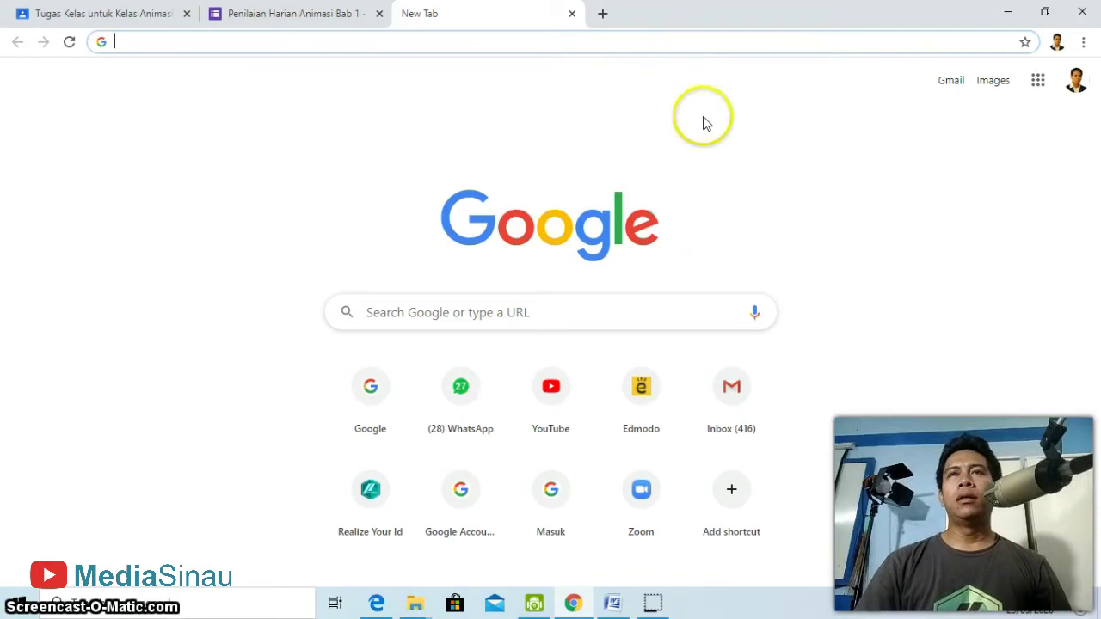
{"action": "left_click", "coordinate": [1035, 88]}
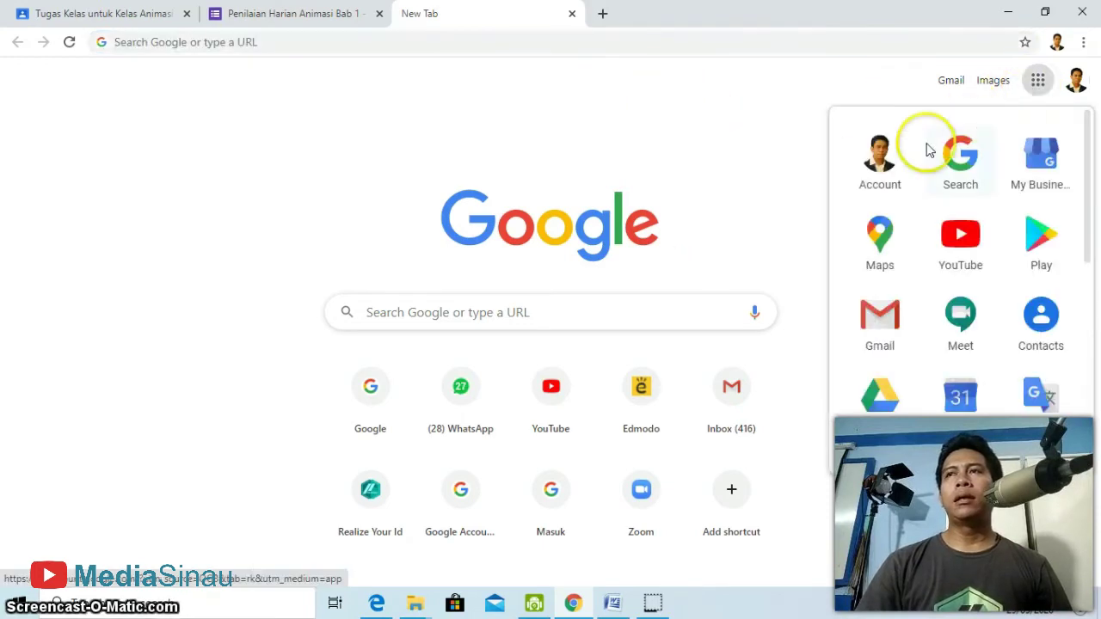
{"action": "left_click", "coordinate": [880, 394]}
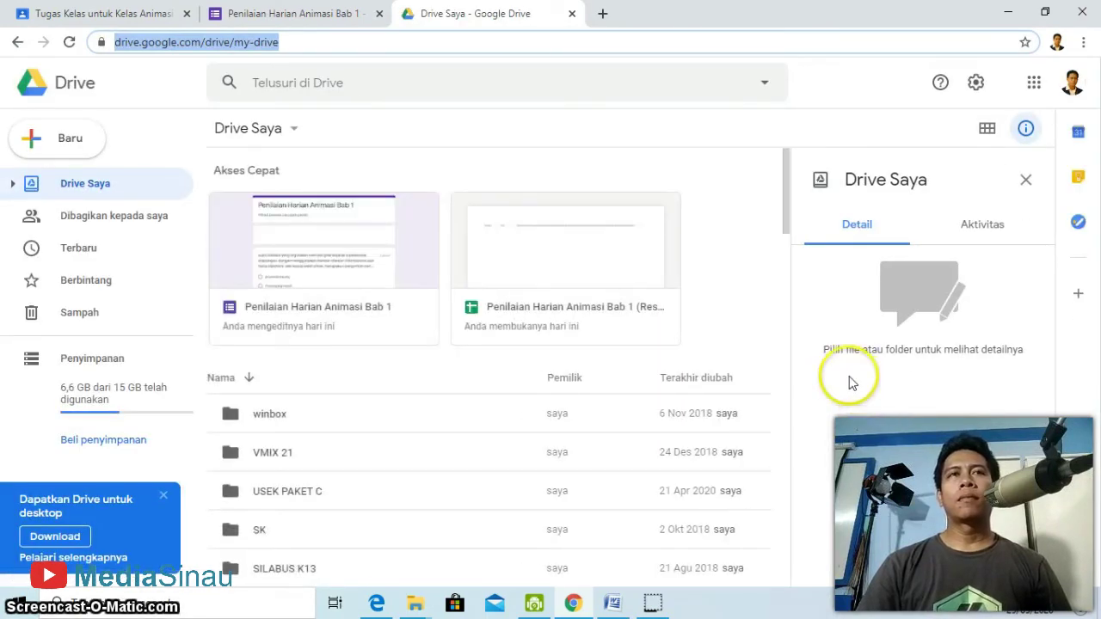
Open the class folder "Kelas Animasi 2D 11 multimedia 11 Multimedia" inside the Classroom folder of Drive Saya.
{"action": "left_click", "coordinate": [12, 185]}
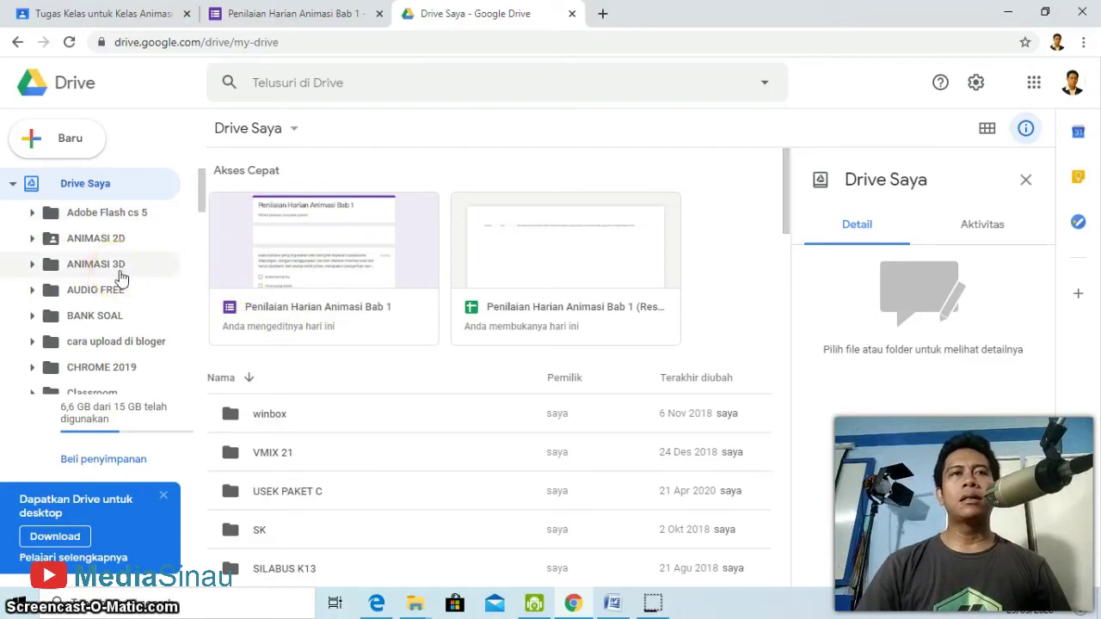
{"action": "scroll", "coordinate": [120, 277], "scroll_direction": "down", "scroll_amount": 1}
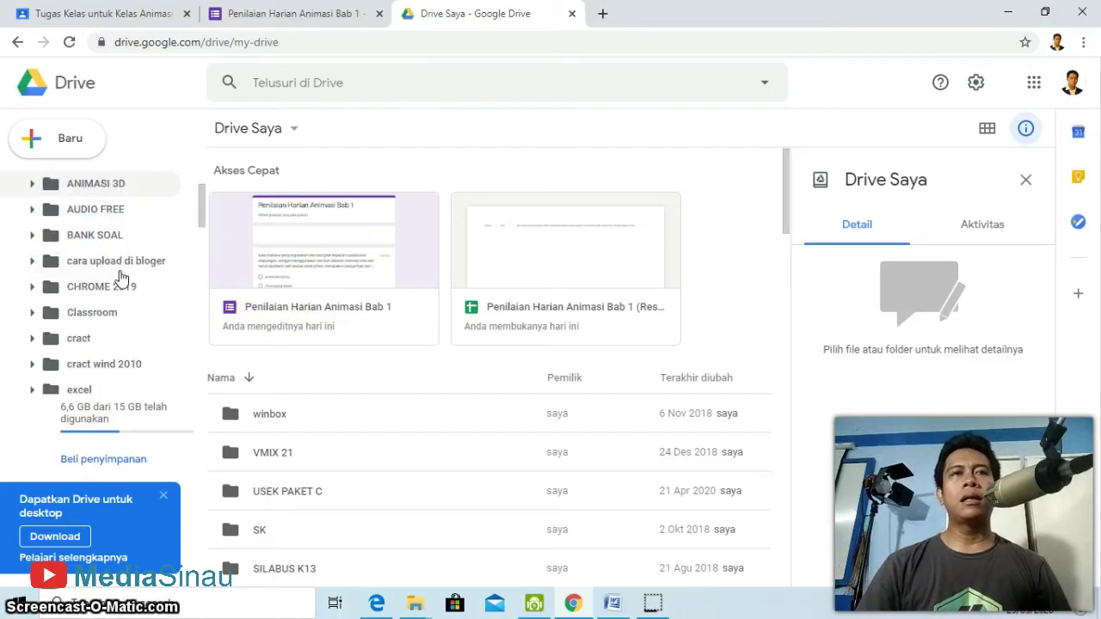
{"action": "left_click", "coordinate": [32, 312]}
{"action": "mouse_move", "coordinate": [199, 221]}
{"action": "left_mouse_down"}
{"action": "mouse_move", "coordinate": [202, 209]}
{"action": "mouse_move", "coordinate": [195, 234]}
{"action": "left_mouse_up"}
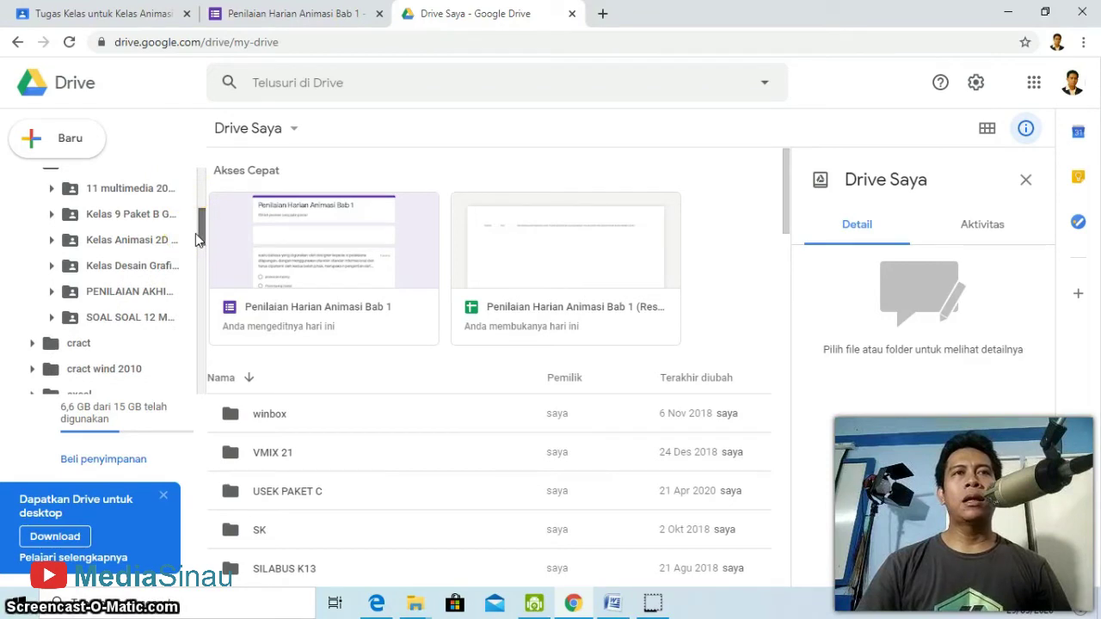
{"action": "scroll", "coordinate": [172, 246], "scroll_direction": "up", "scroll_amount": 1}
{"action": "left_click", "coordinate": [133, 259]}
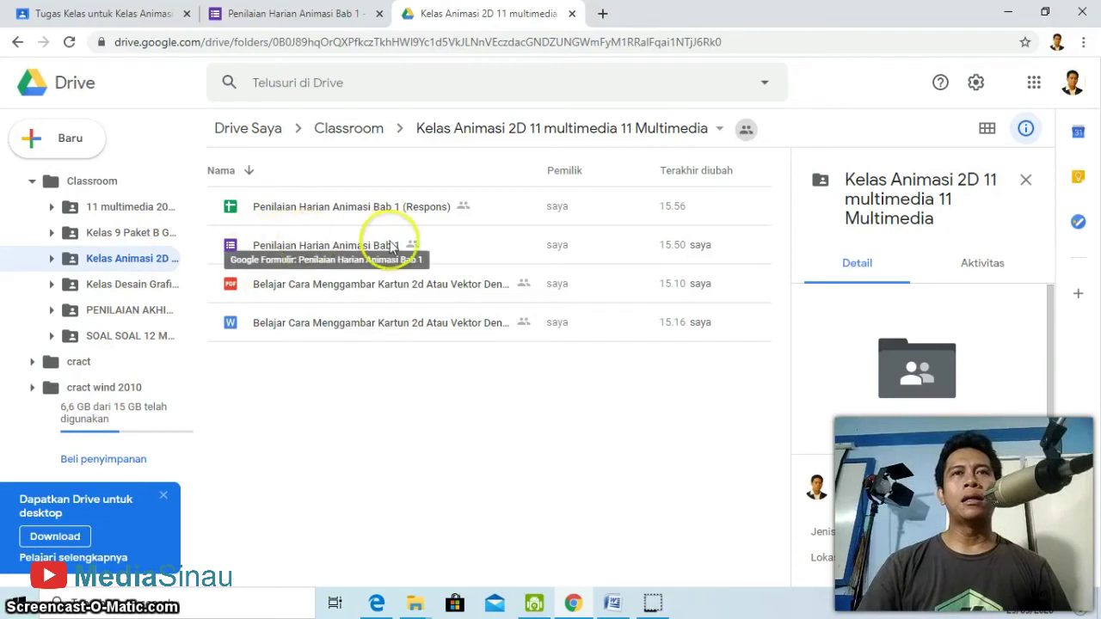
Open the "Penilaian Harian Animasi Bab 1" form from the class folder and look through its questions.
{"action": "left_click", "coordinate": [288, 251]}
{"action": "double_click", "coordinate": [287, 250]}
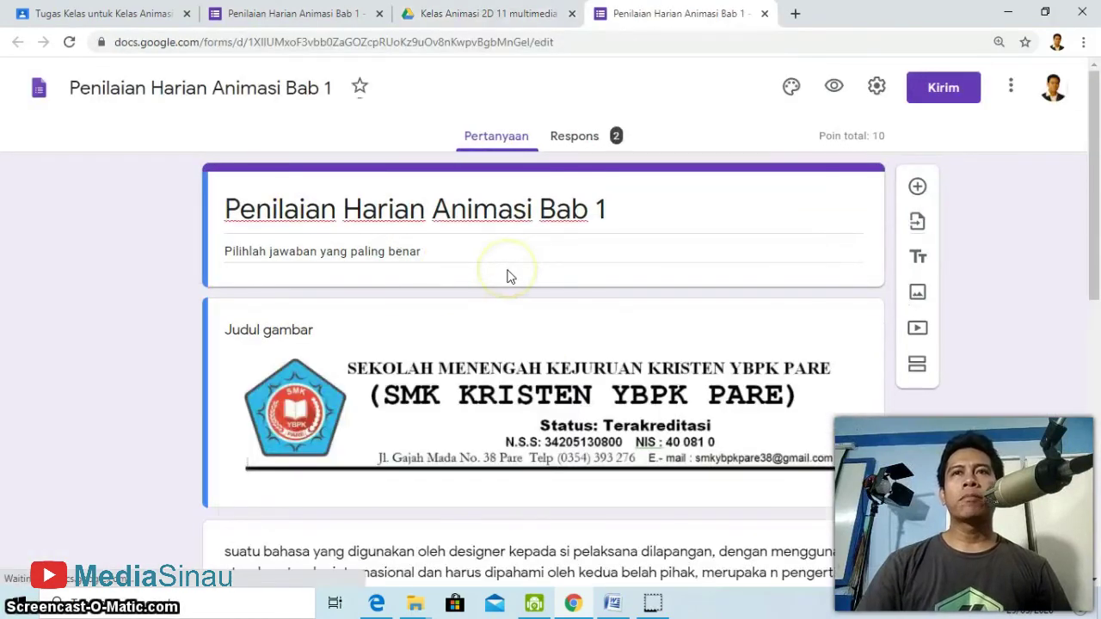
{"action": "scroll", "coordinate": [533, 292], "scroll_direction": "down", "scroll_amount": 1}
{"action": "scroll", "coordinate": [535, 296], "scroll_direction": "down", "scroll_amount": 7}
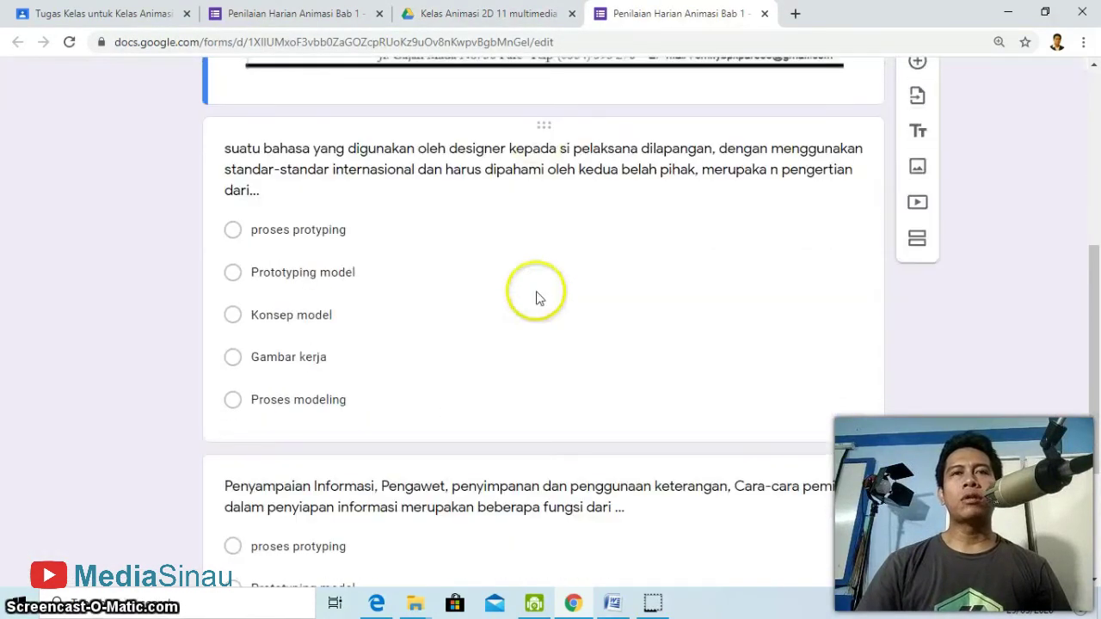
{"action": "scroll", "coordinate": [538, 292], "scroll_direction": "up", "scroll_amount": 5}
{"action": "scroll", "coordinate": [537, 292], "scroll_direction": "up", "scroll_amount": 3}
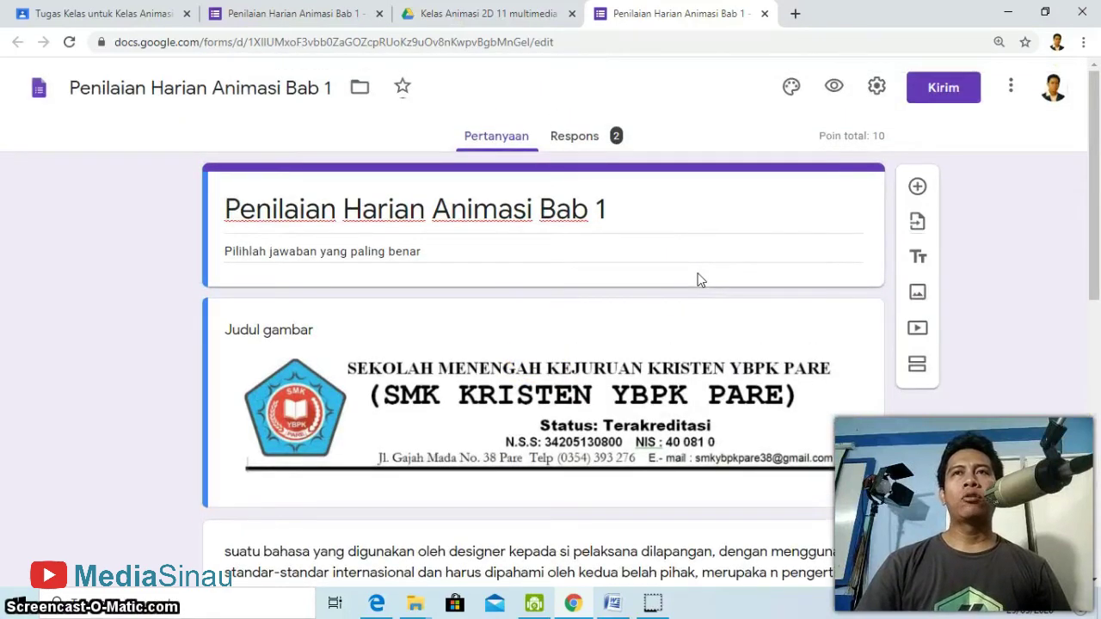
Enable "Batasi ke 1 tanggapan" in the form settings, review the presentation and quiz options, and save the settings.
{"action": "left_click", "coordinate": [879, 93]}
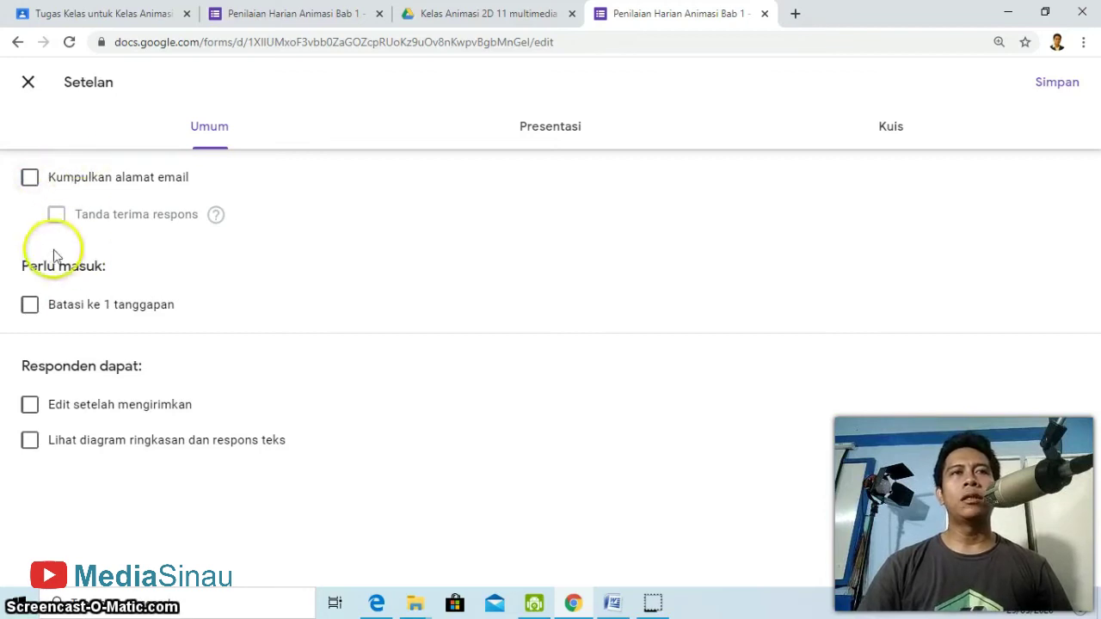
{"action": "left_click", "coordinate": [30, 307]}
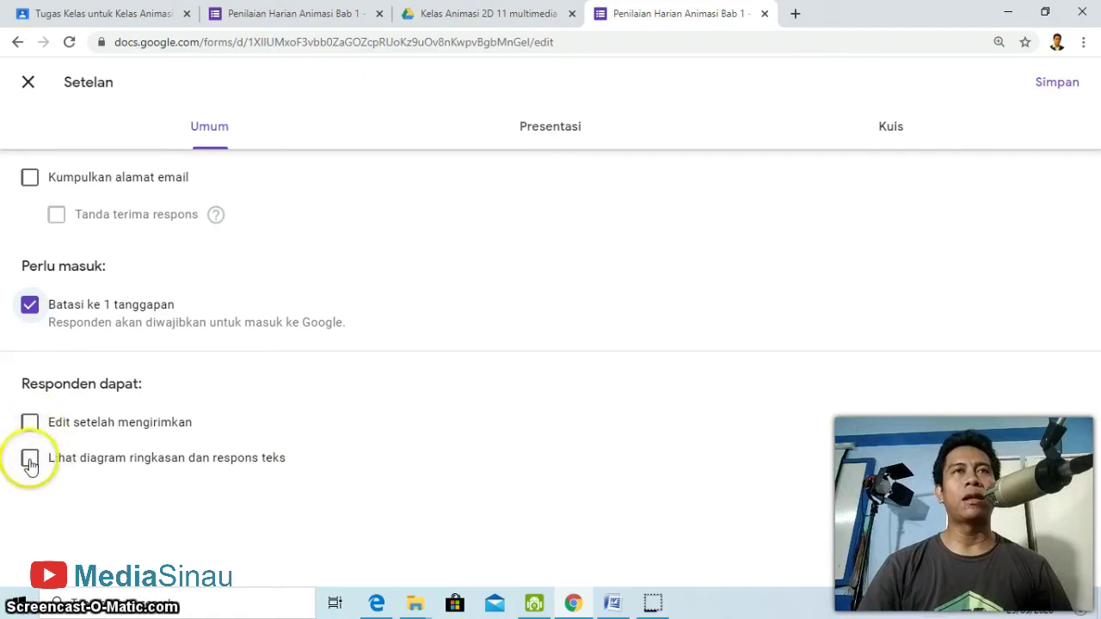
{"action": "left_click", "coordinate": [532, 138]}
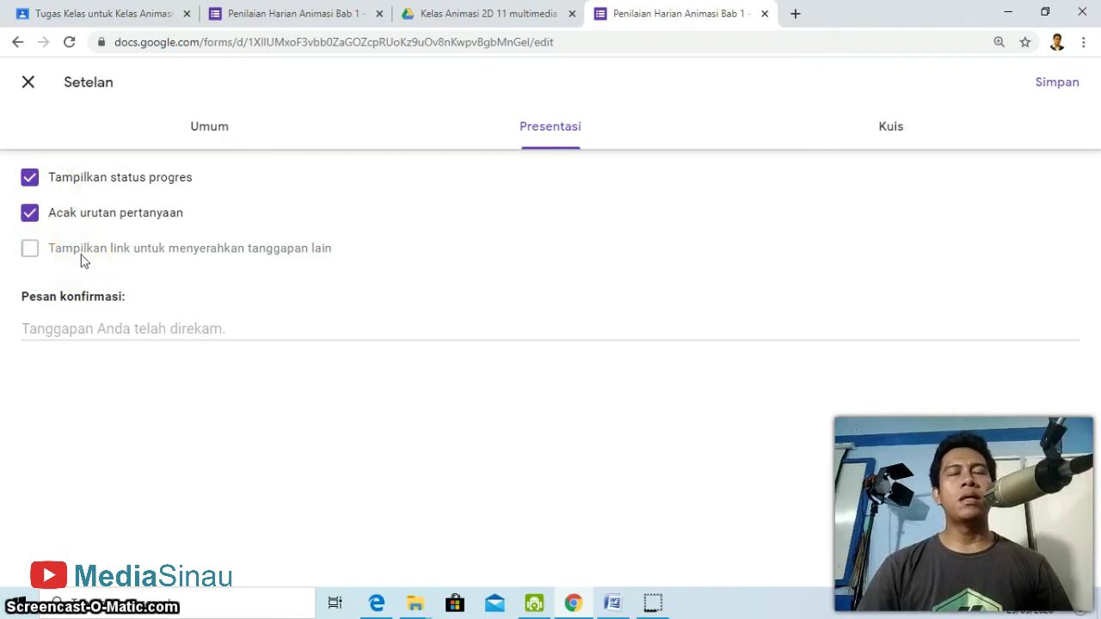
{"action": "left_click", "coordinate": [889, 136]}
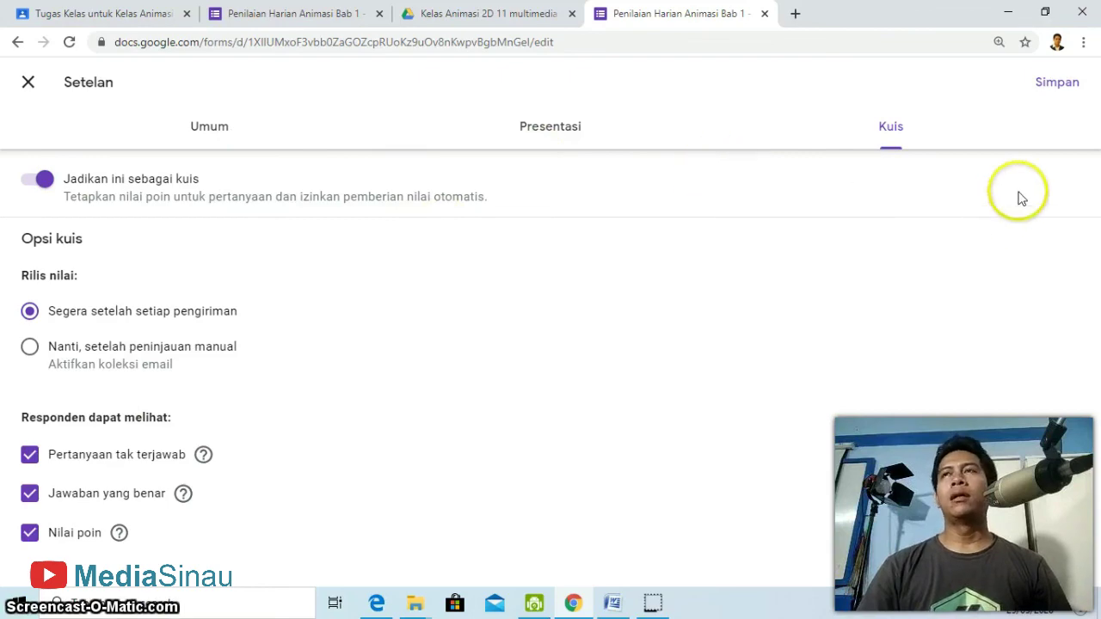
{"action": "left_click", "coordinate": [1057, 86]}
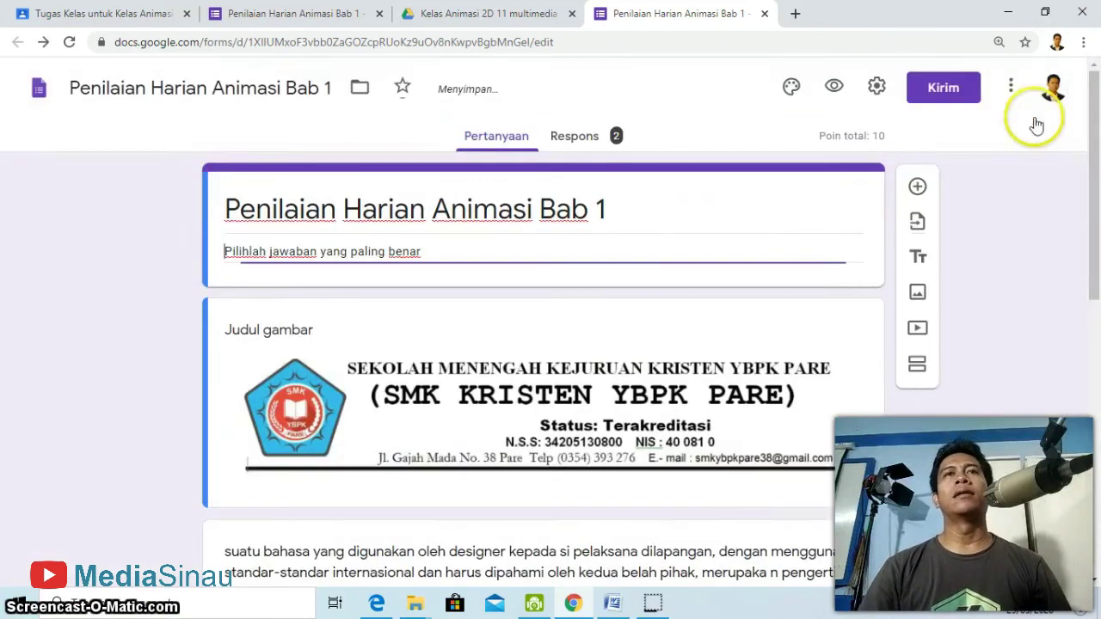
{"action": "scroll", "coordinate": [1057, 237], "scroll_direction": "down", "scroll_amount": 3}
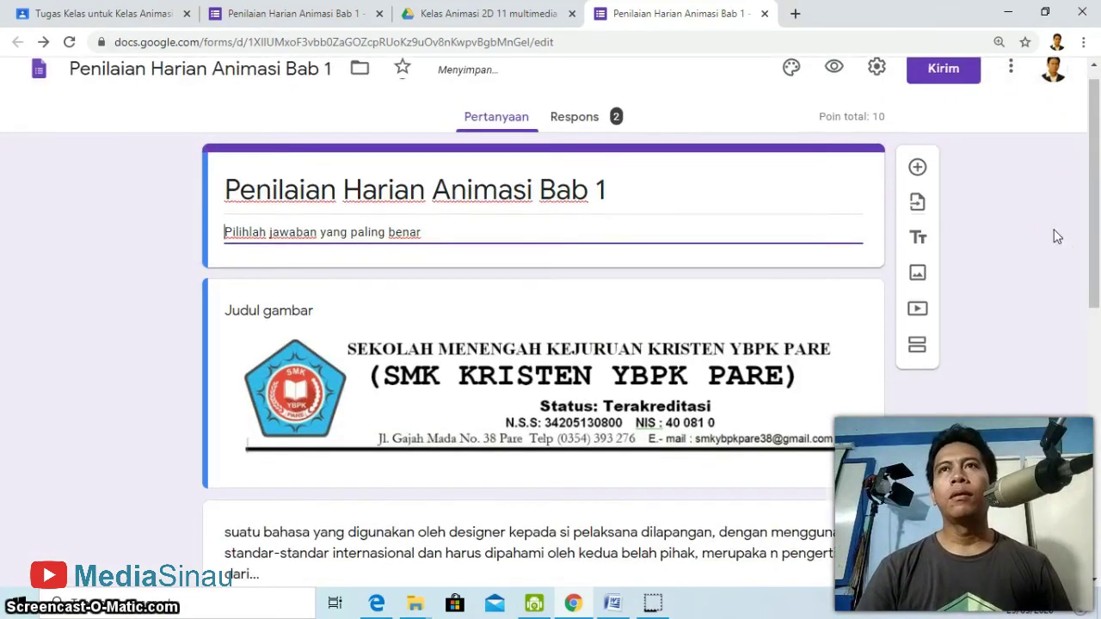
{"action": "scroll", "coordinate": [1057, 236], "scroll_direction": "up", "scroll_amount": 3}
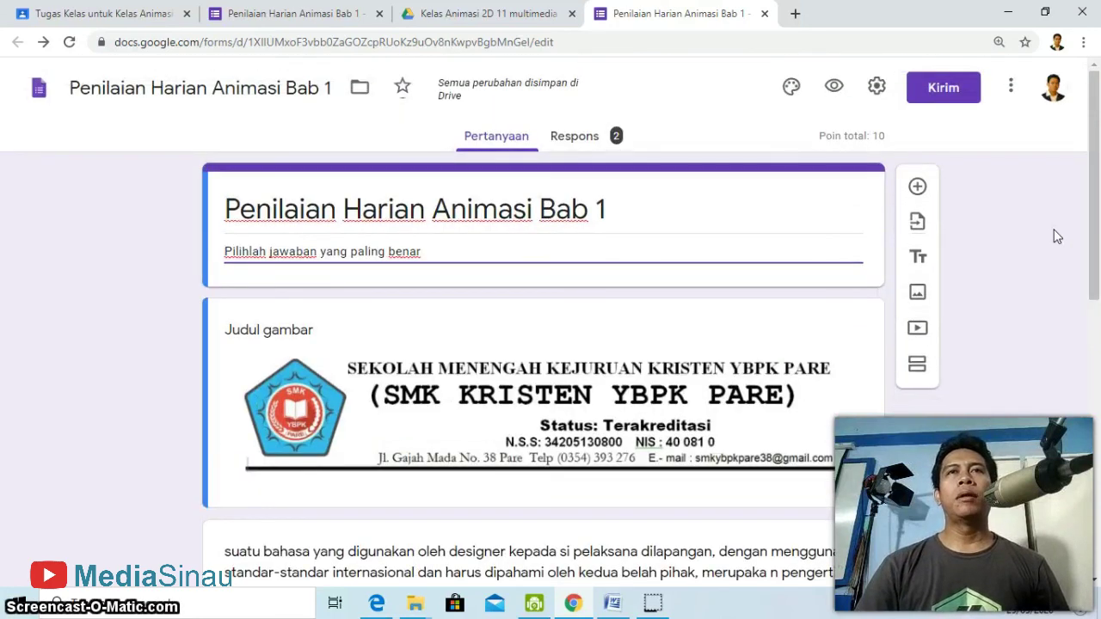